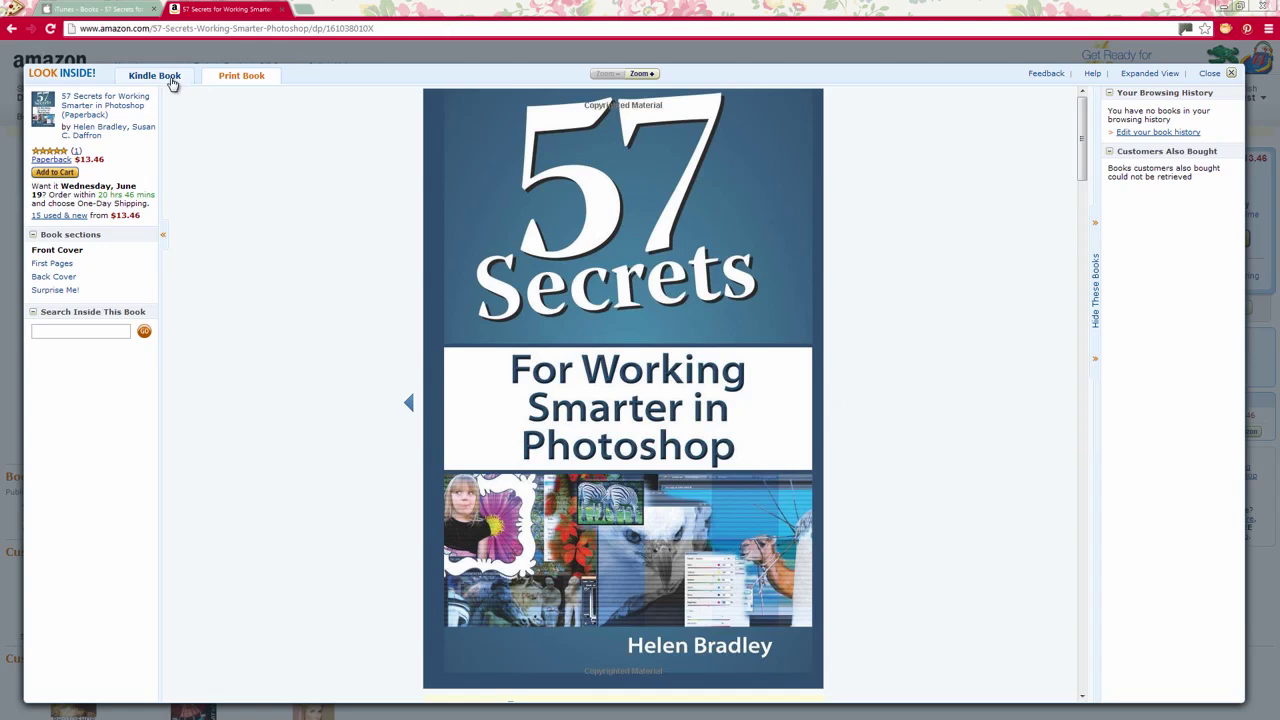
- Switch to the iTunes Preview page for 57 Secrets for Working Smarter in Photoshop ($4.99)
left_click(110, 10)
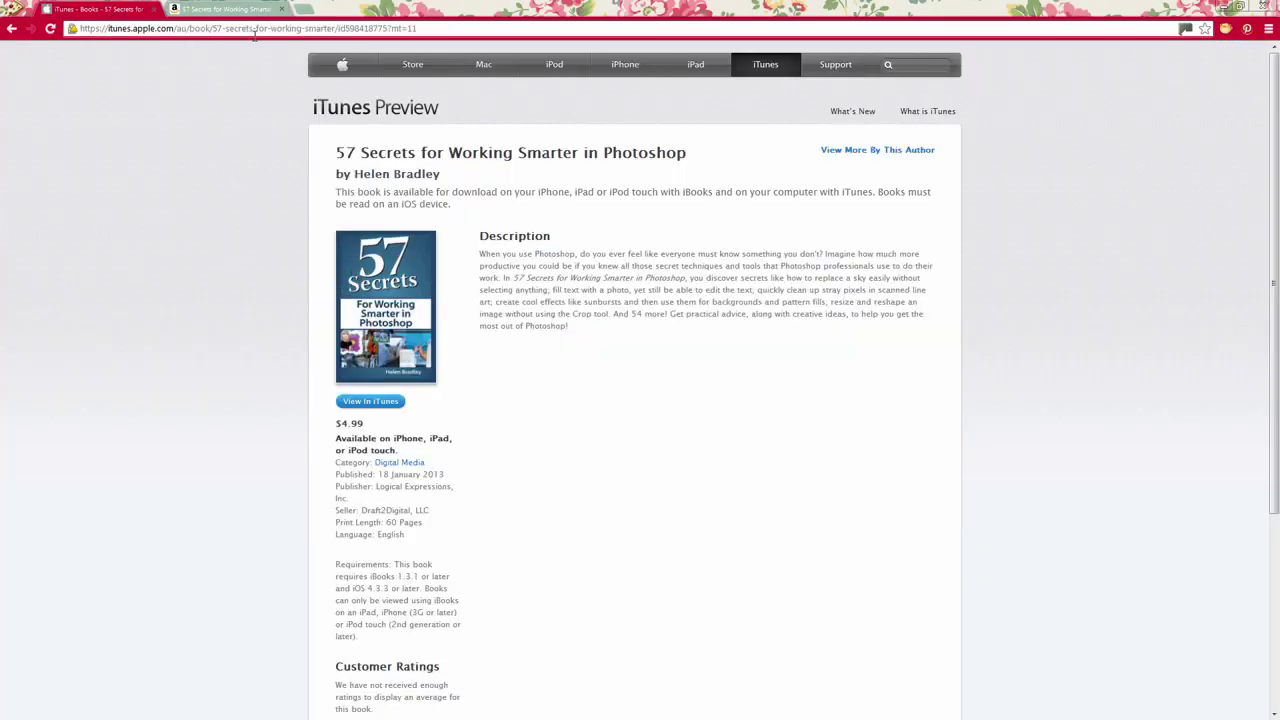
- Return to the Amazon Look Inside preview showing the book's front cover
left_click(230, 10)
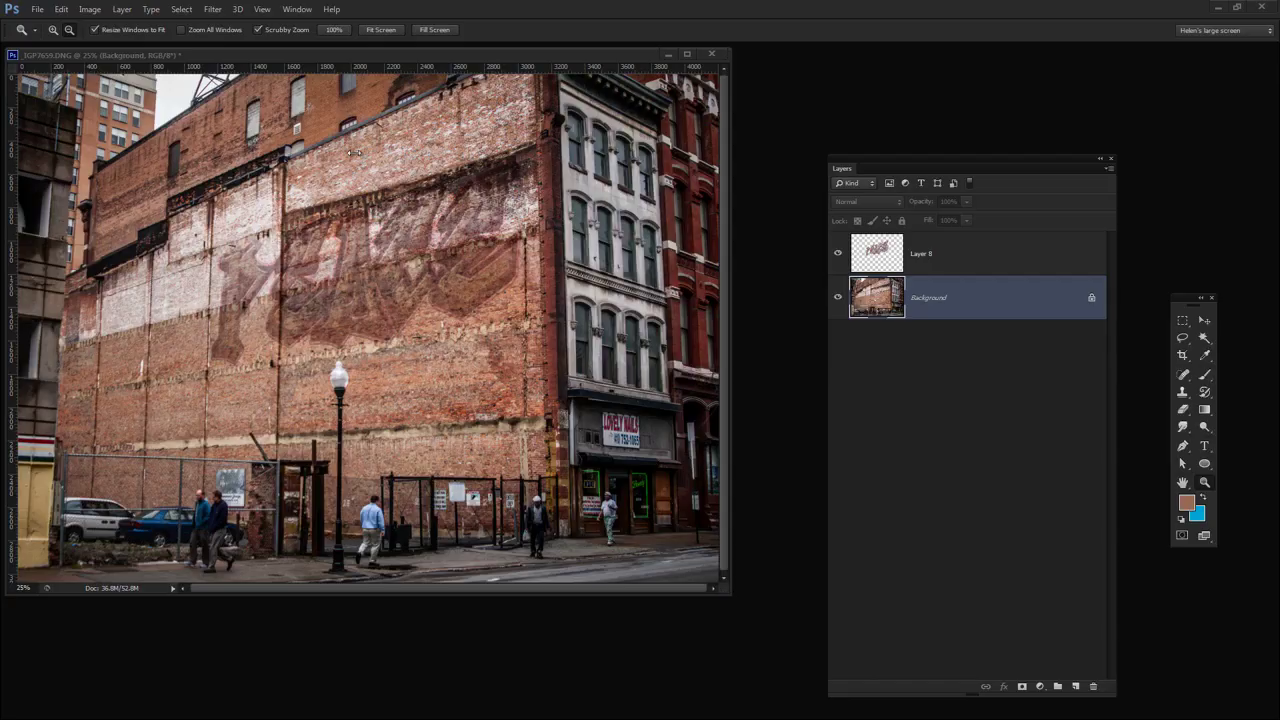
- Compare with and without Layer 8's painted sign, leave it hidden, and rearrange the windows
left_click_drag(259, 49, 288, 105)
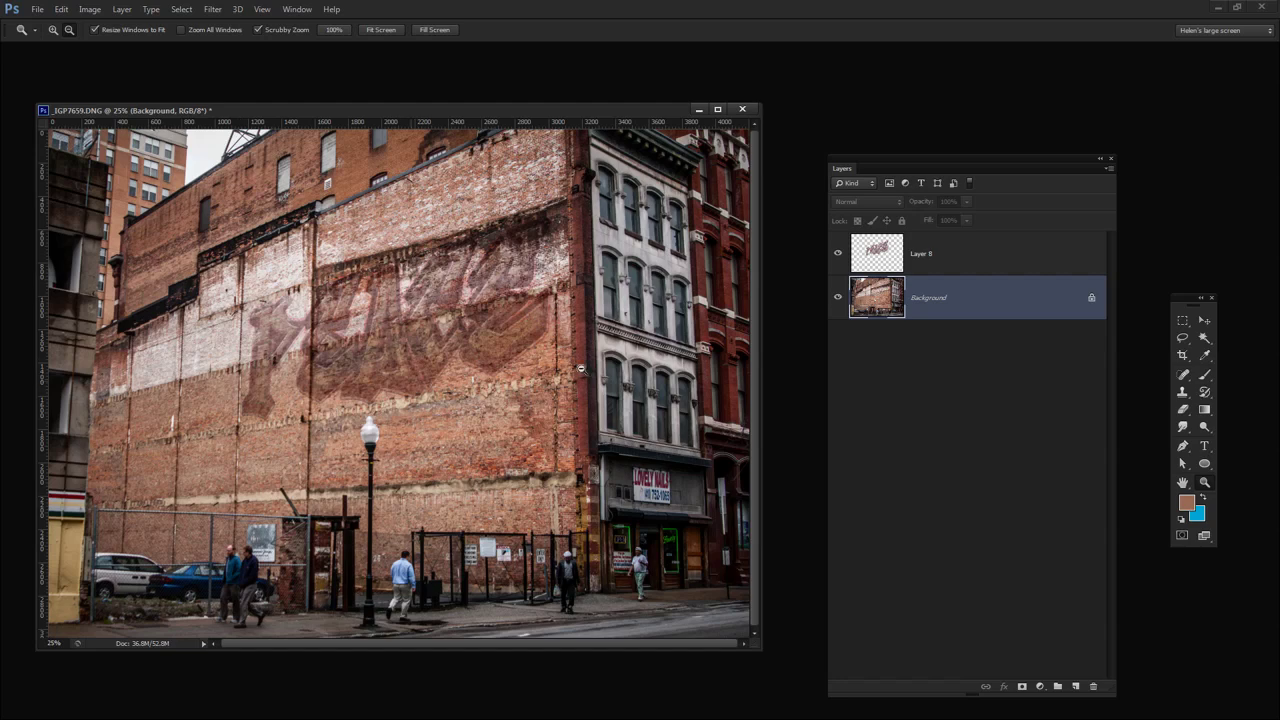
left_click(838, 254)
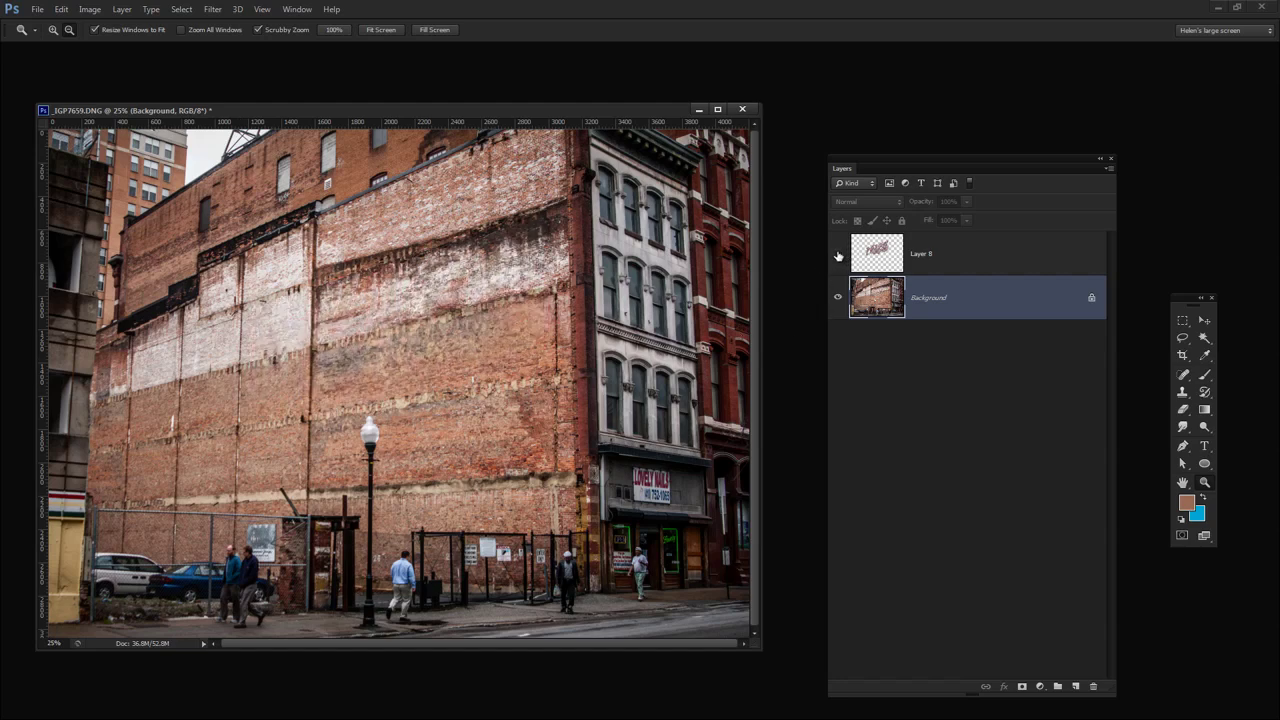
left_click(838, 254)
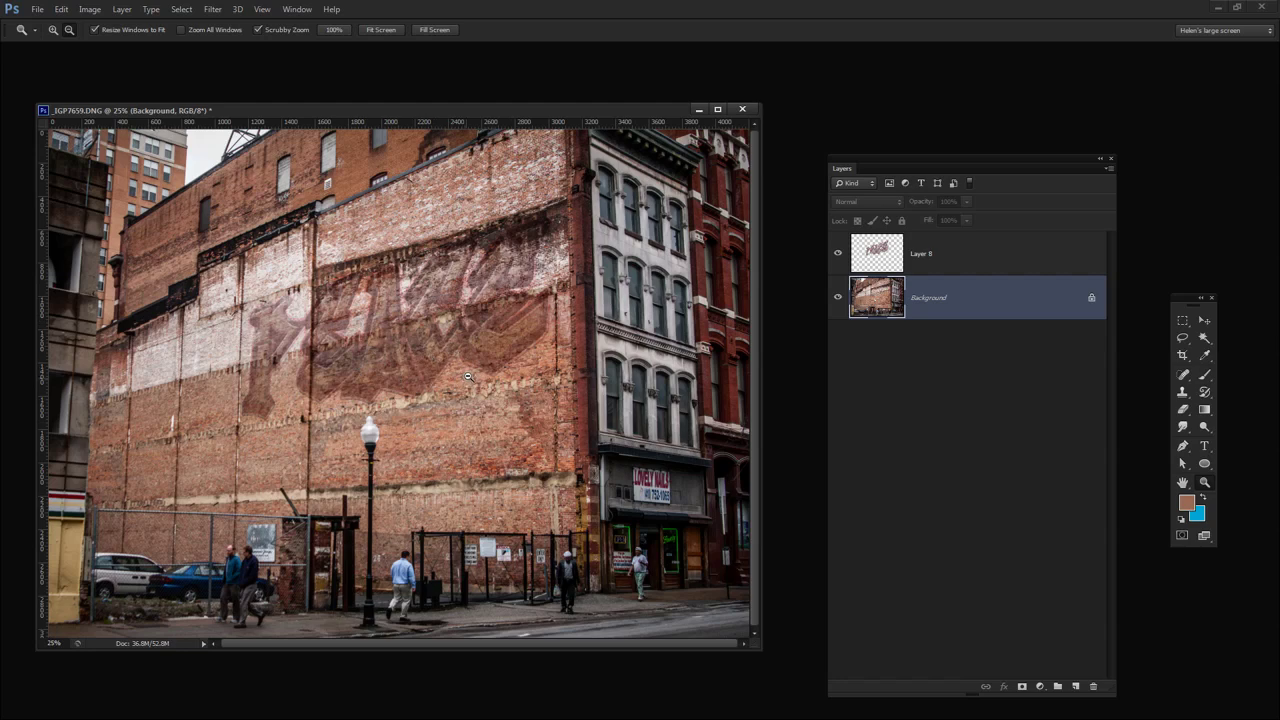
left_click(838, 254)
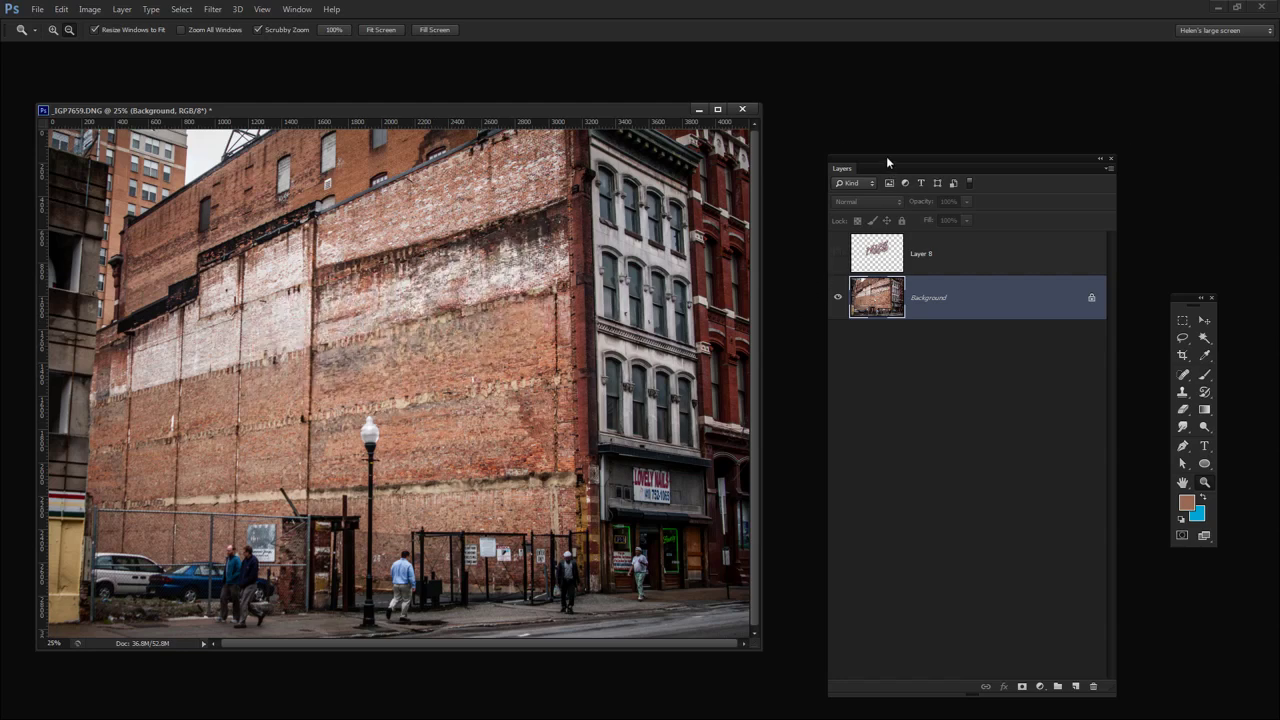
left_click_drag(894, 157, 903, 146)
left_click_drag(597, 109, 625, 95)
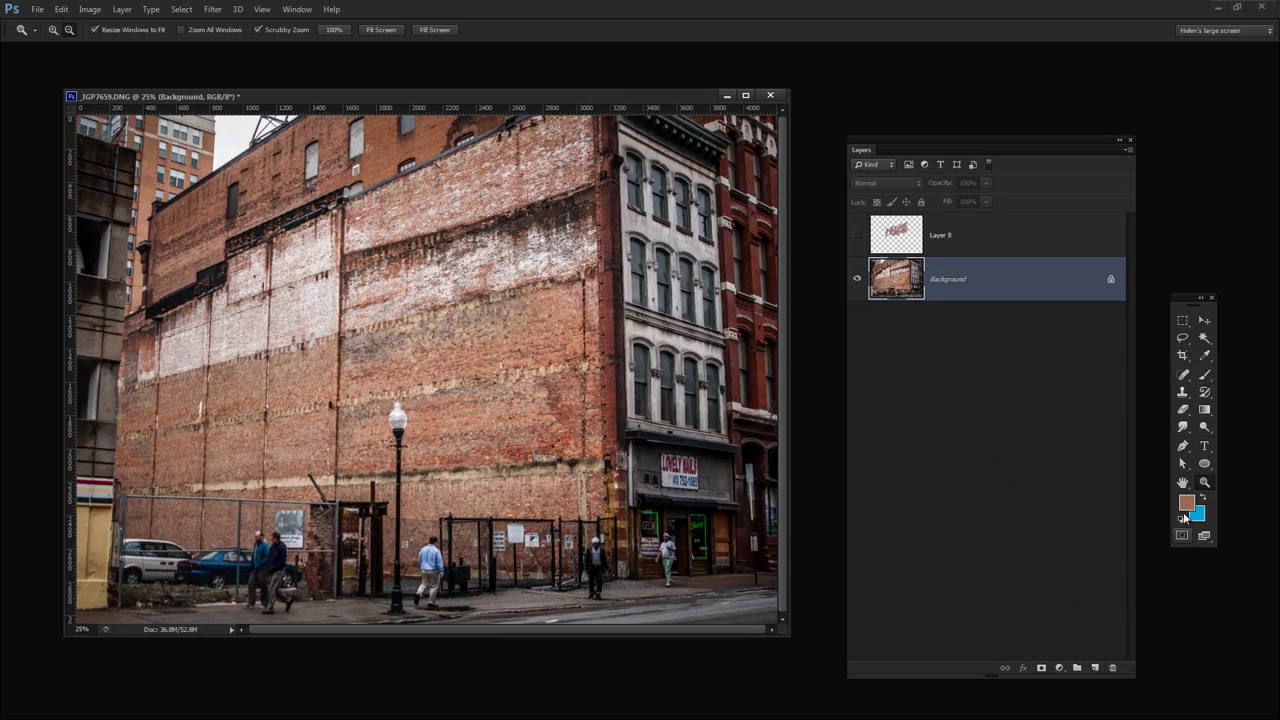
- Select the Type tool and set the text colour to white (RGB 255,255,255)
left_click(1205, 447)
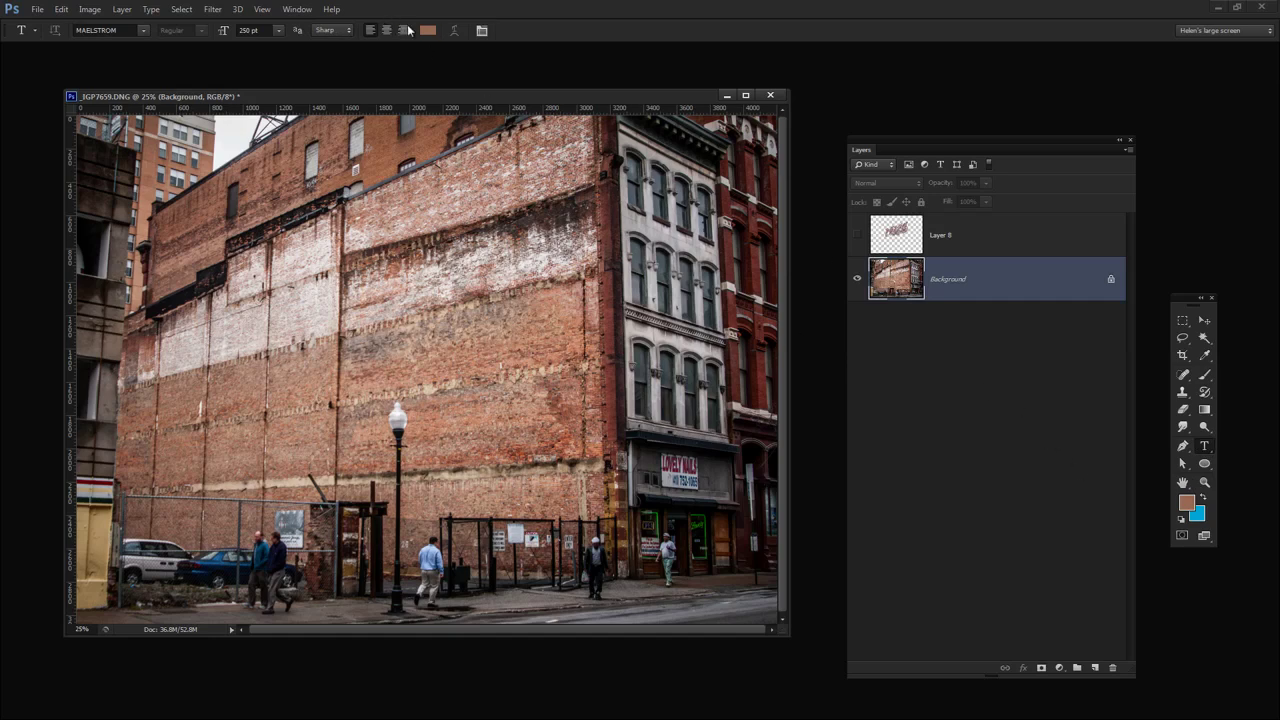
left_click(427, 31)
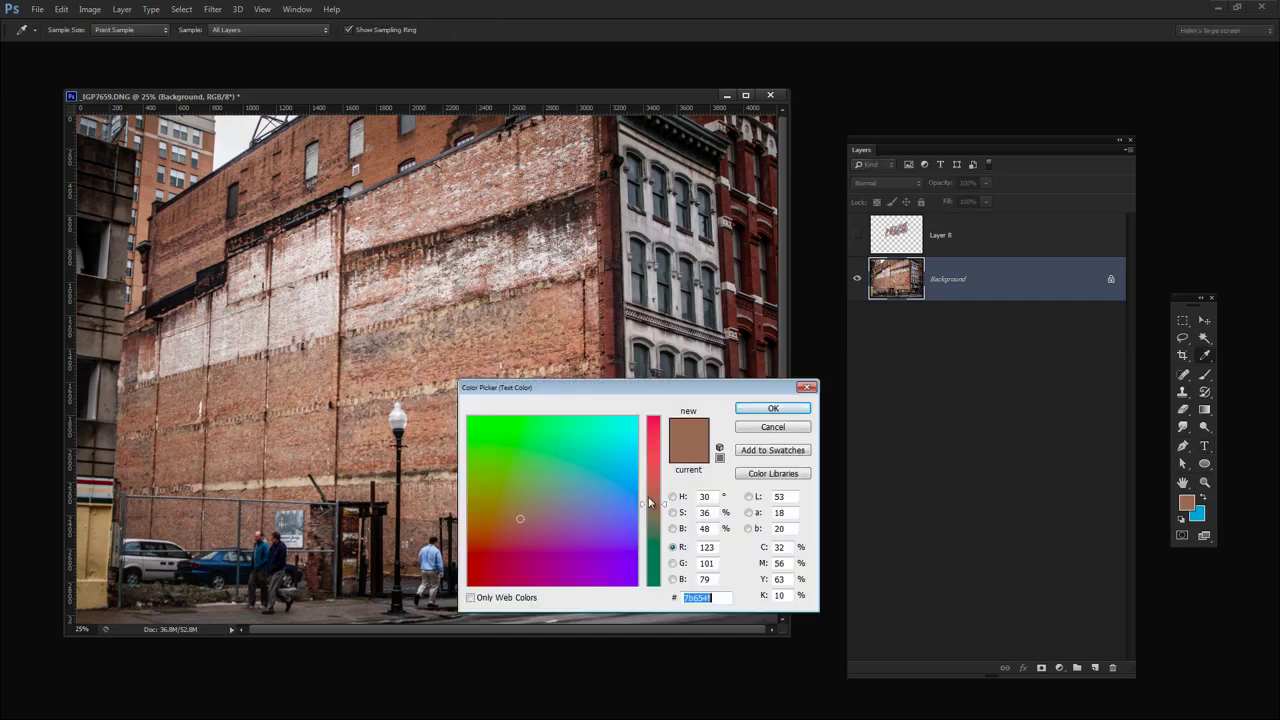
left_click(704, 547)
type("255")
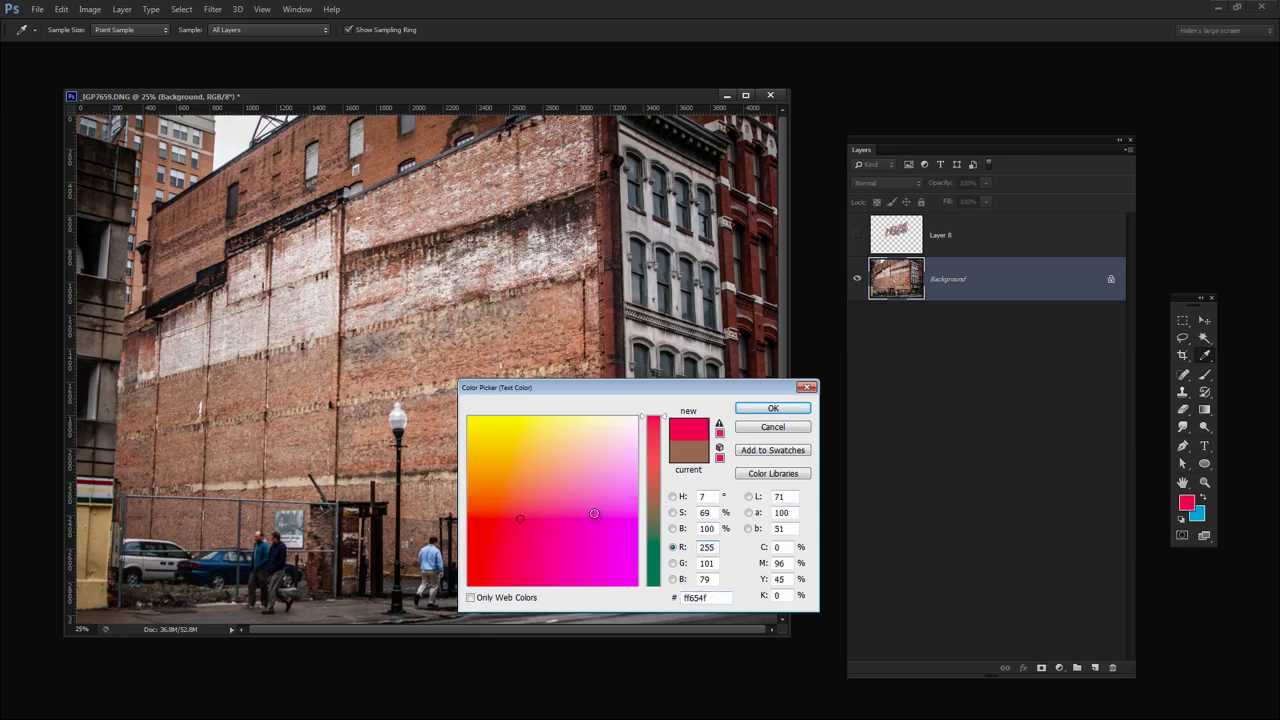
key("Tab")
type("255")
key("Tab")
type("255")
left_click(772, 408)
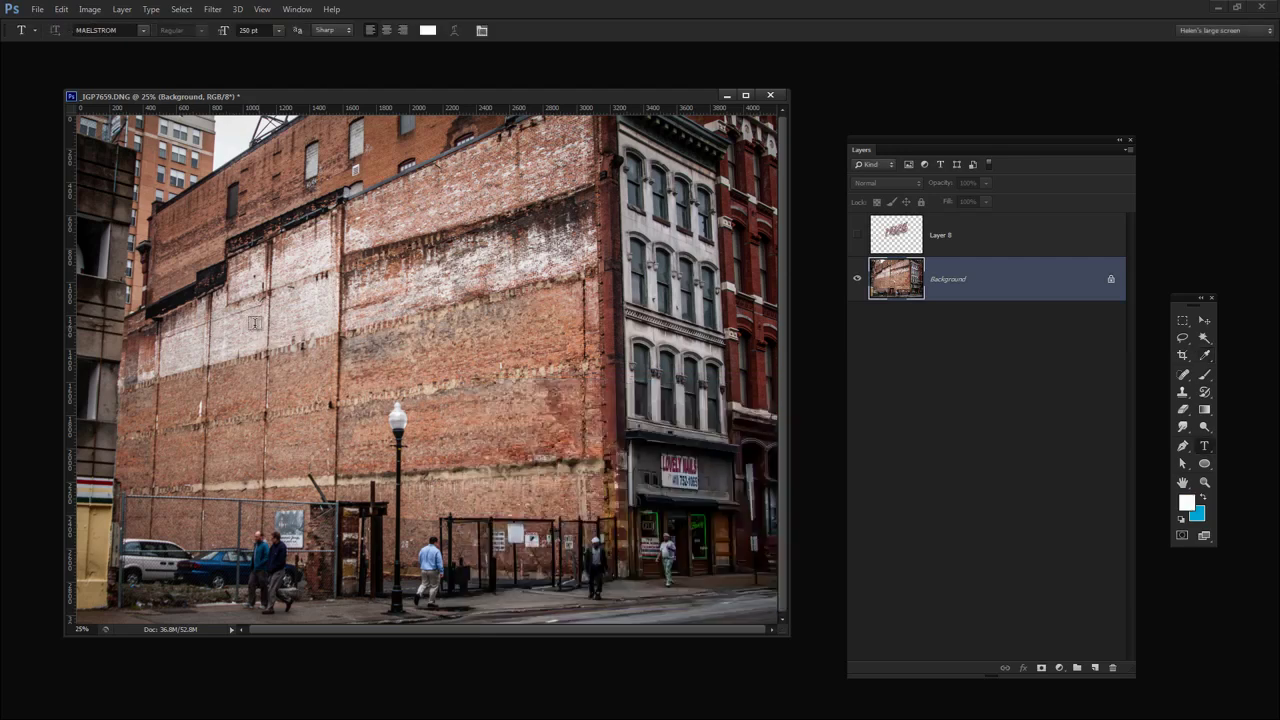
- Start a new text layer on the wall and scroll the font list toward Degrassi
left_click(166, 350)
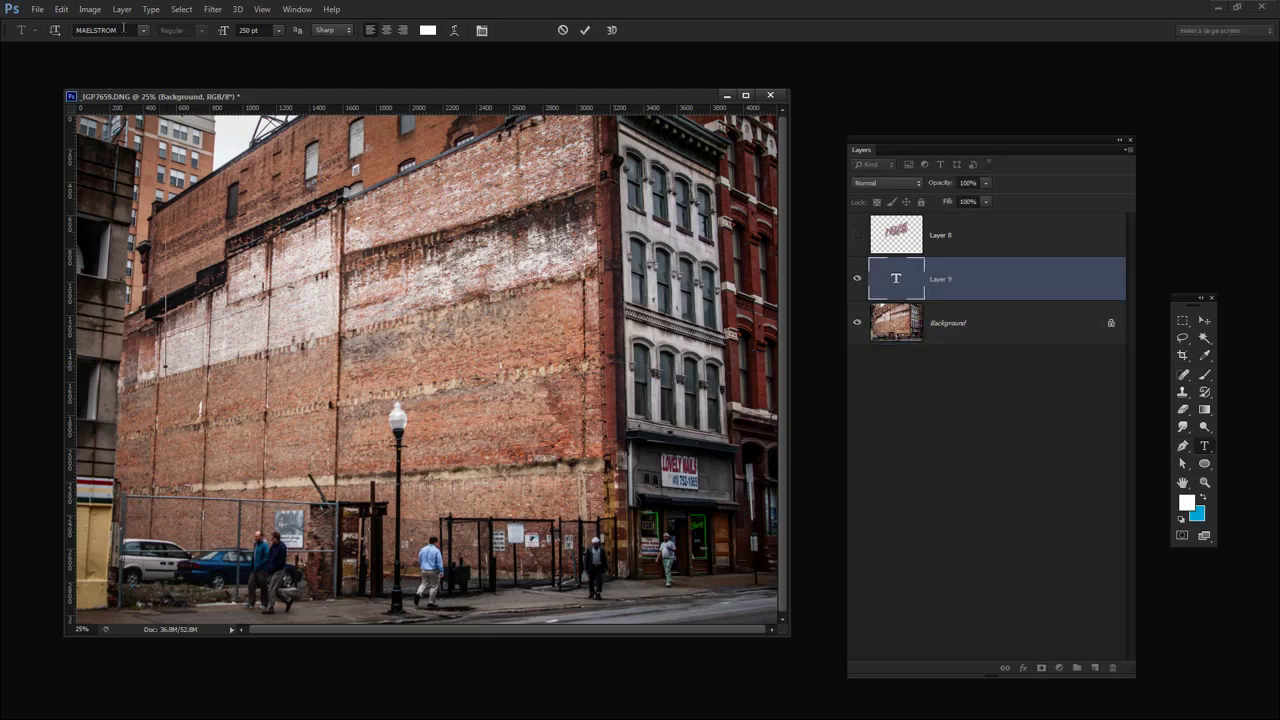
left_click(142, 30)
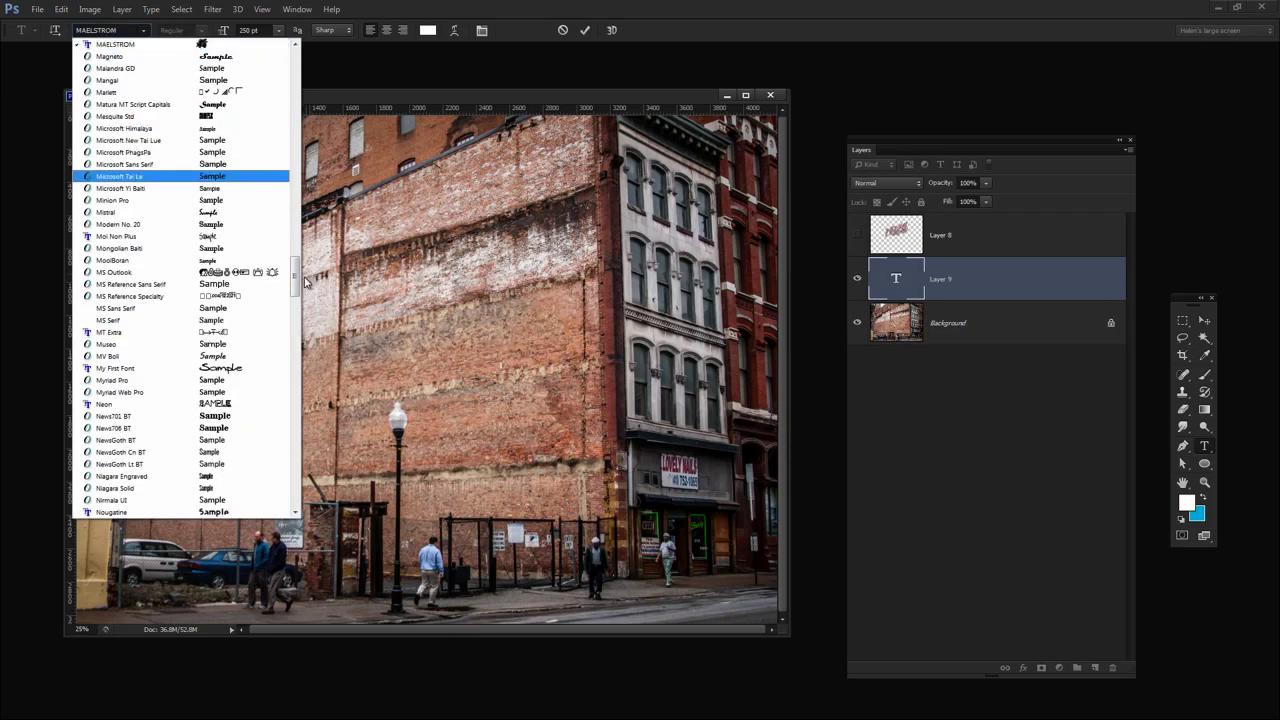
left_click_drag(295, 280, 292, 160)
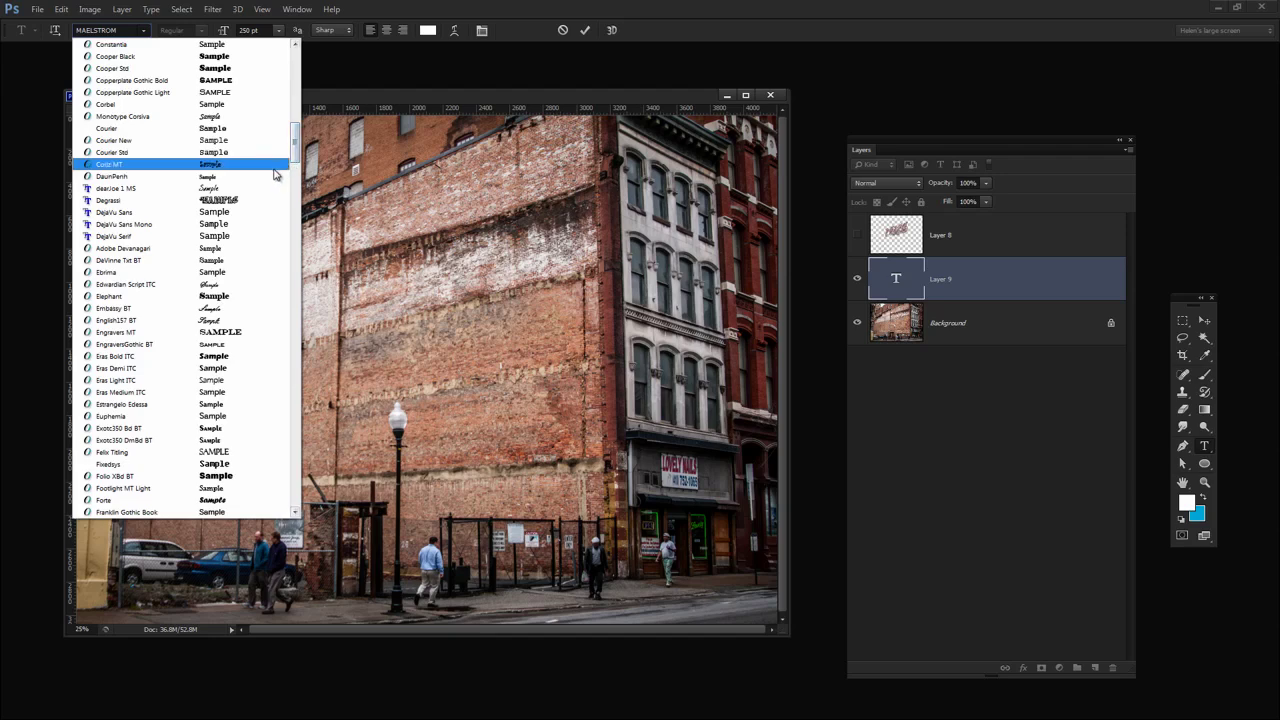
- Choose Degrassi, type PEACE, set its tracking to -160 in the Character panel, and commit
left_click(110, 200)
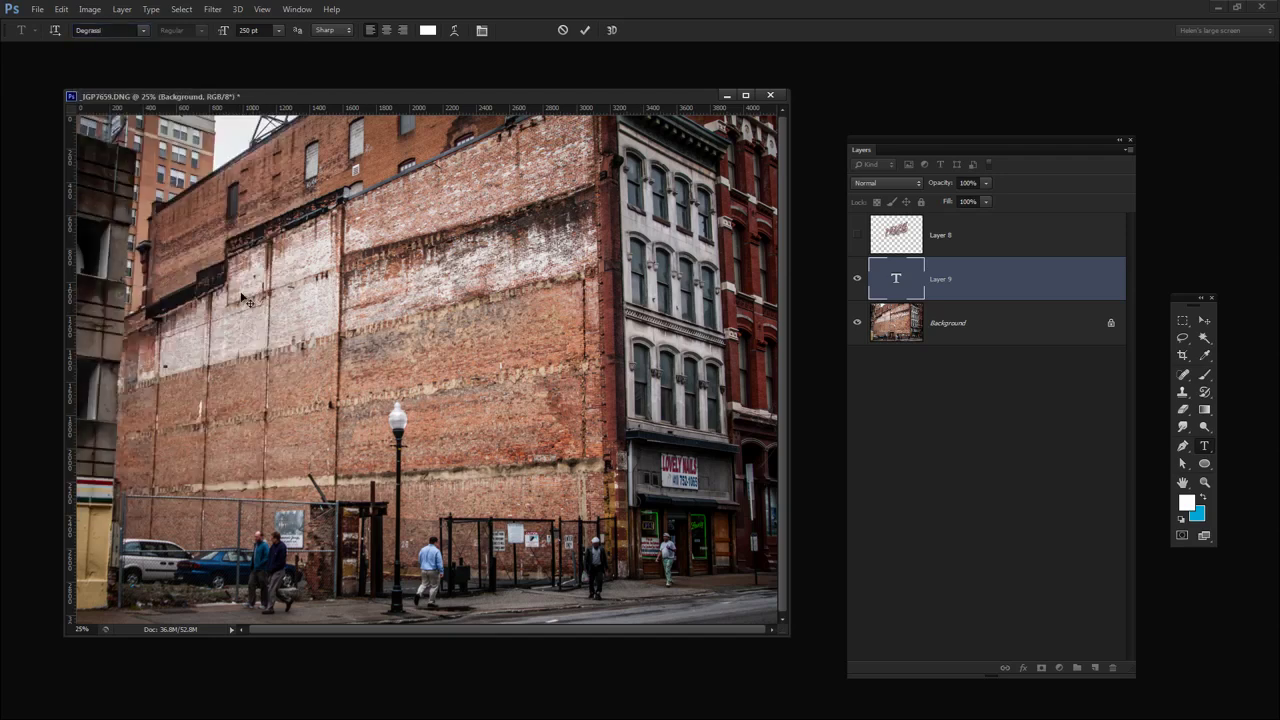
type("PEACE")
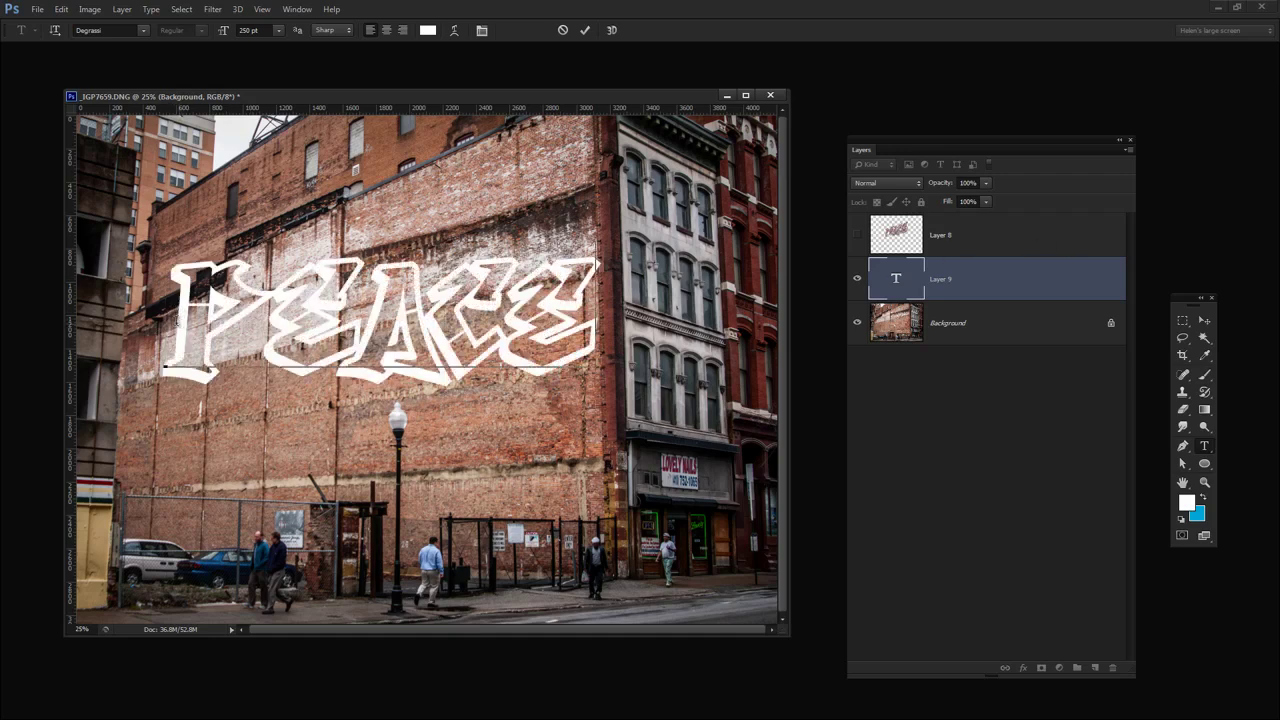
left_click_drag(176, 320, 345, 330)
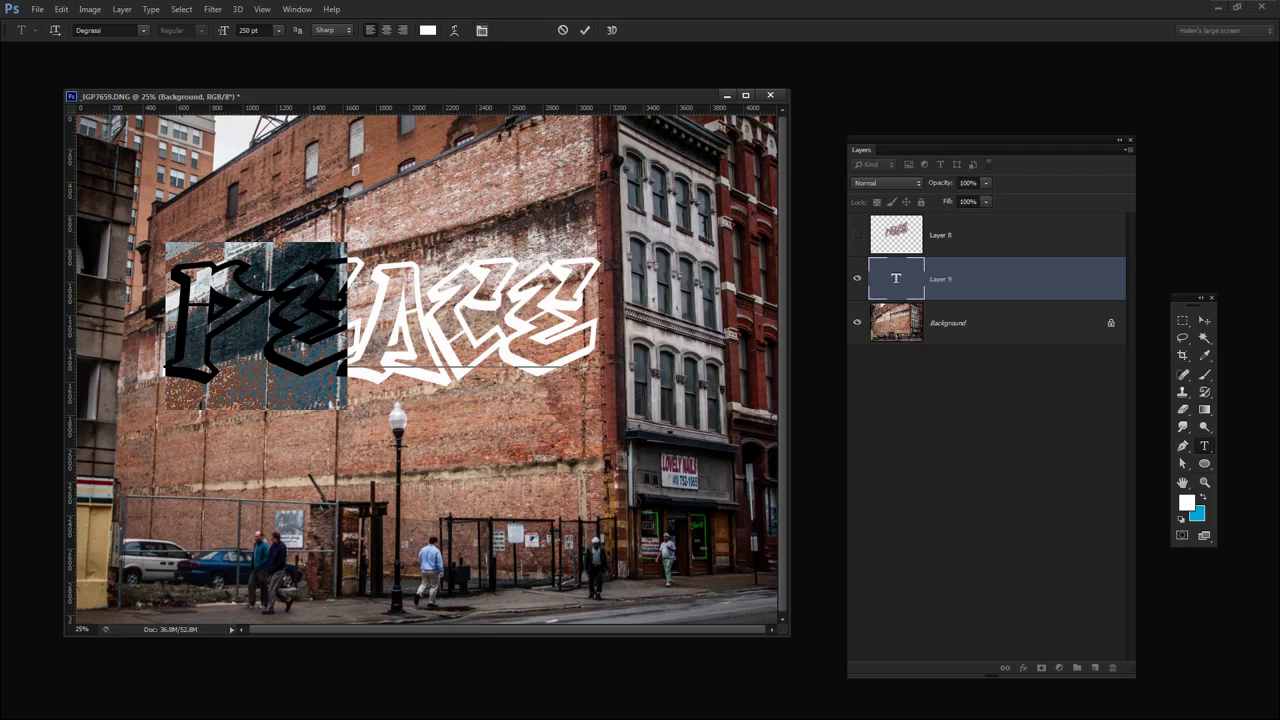
left_click(481, 30)
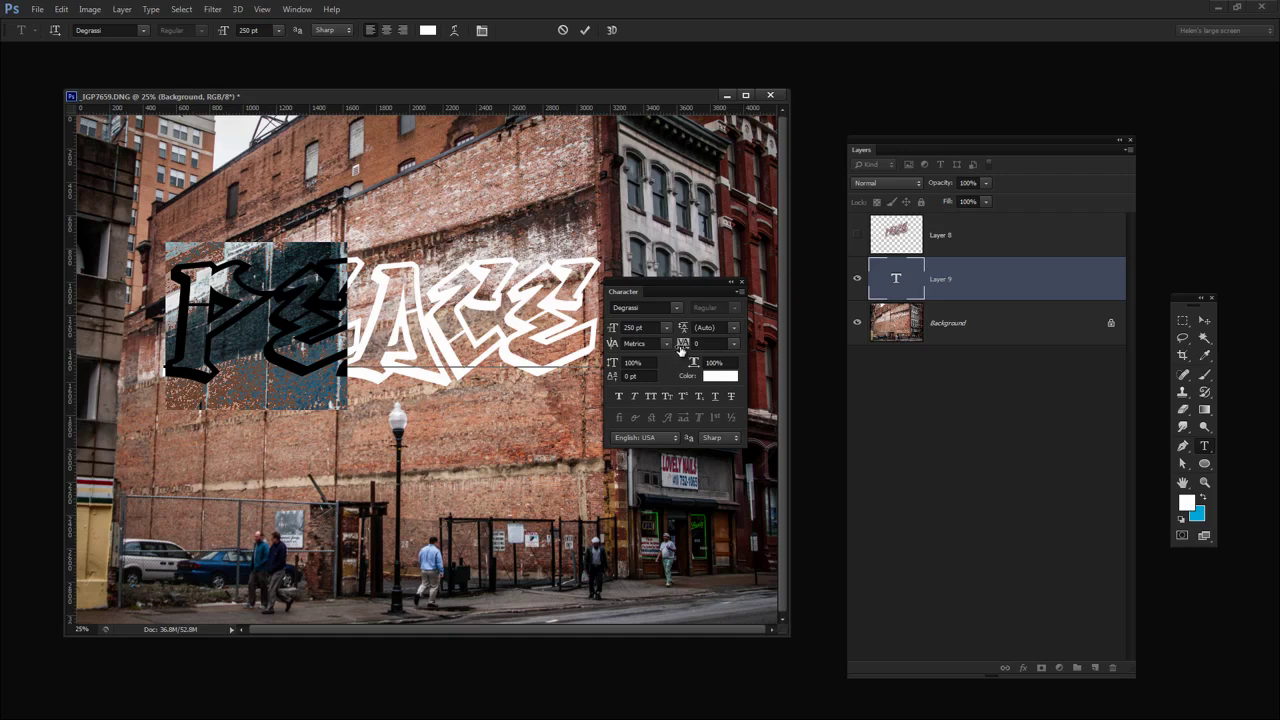
mouse_move(684, 347)
left_mouse_down()
mouse_move(672, 352)
mouse_move(683, 350)
mouse_move(681, 368)
left_mouse_up()
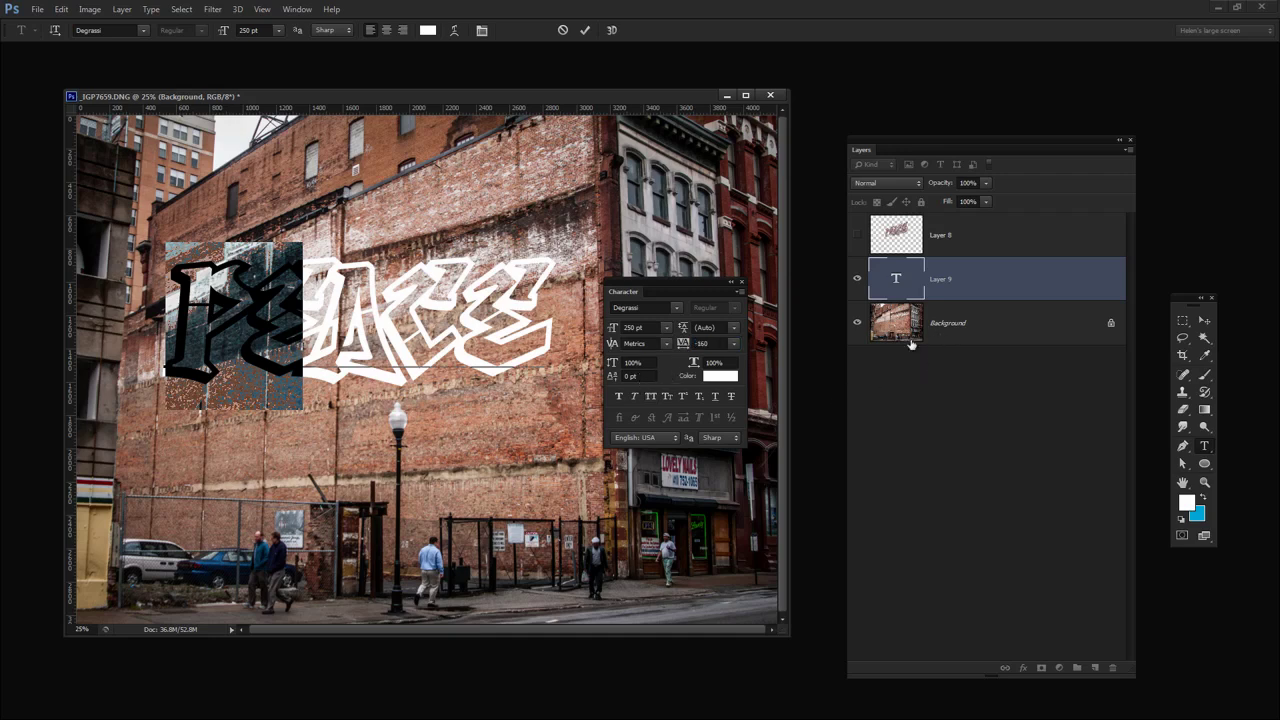
left_click(986, 325)
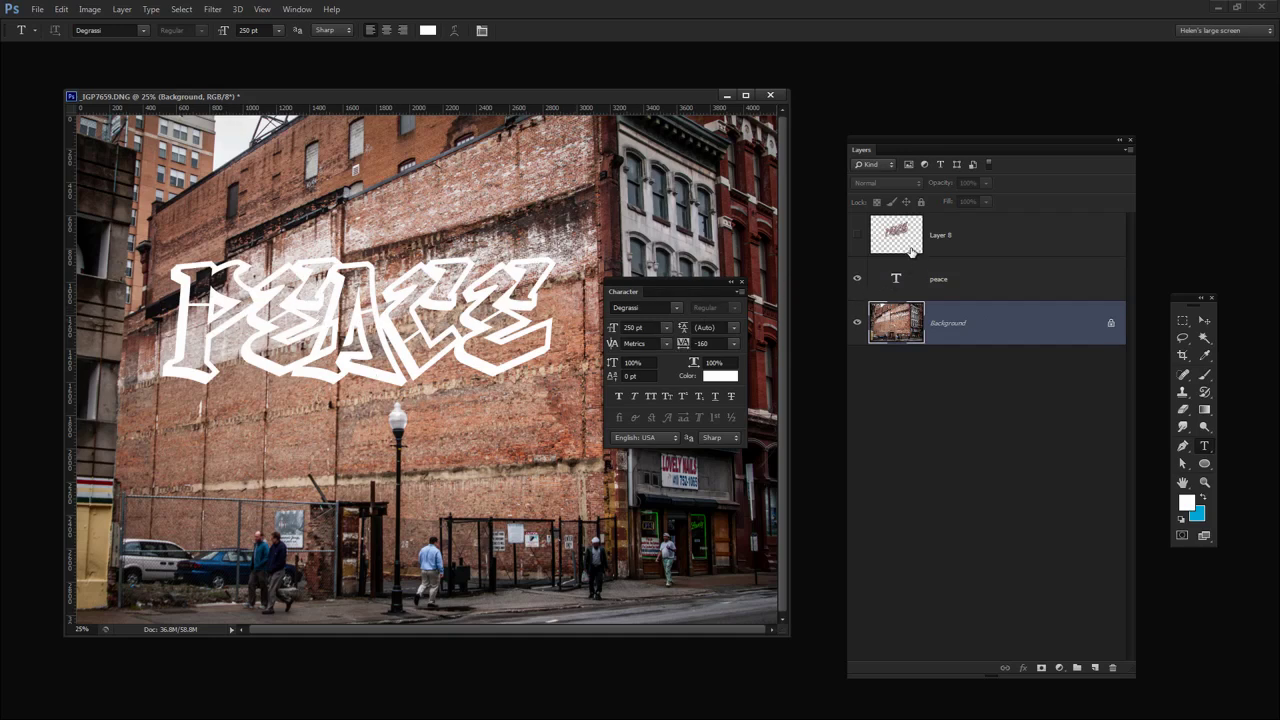
- Change the peace layer's text colour to a dark maroon
left_click(922, 284)
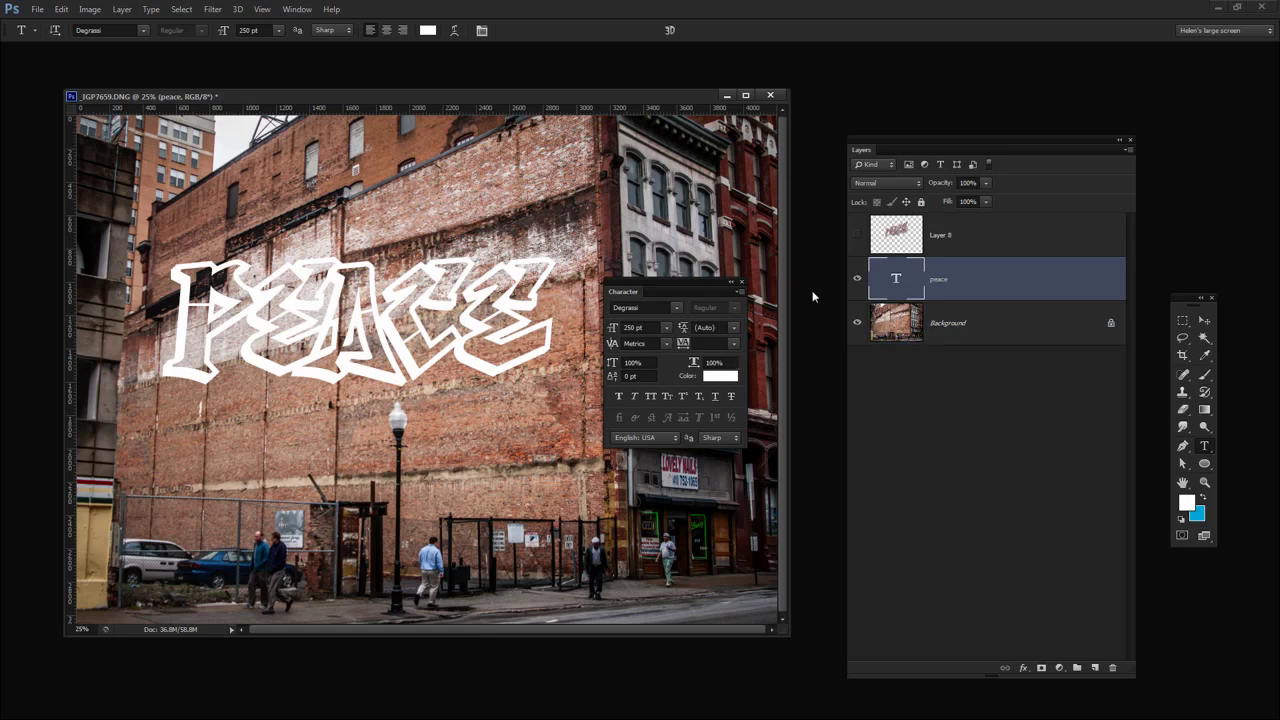
left_click(428, 30)
left_click_drag(505, 558, 486, 571)
left_click_drag(658, 566, 641, 567)
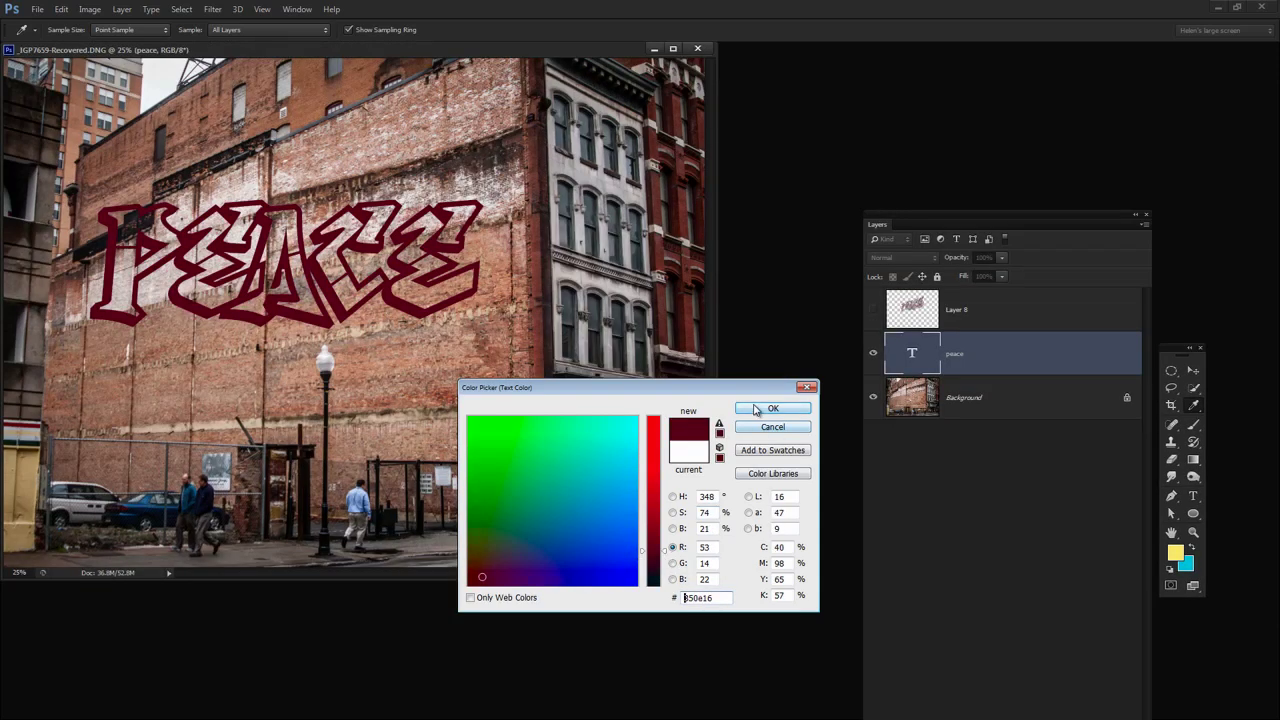
left_click(754, 408)
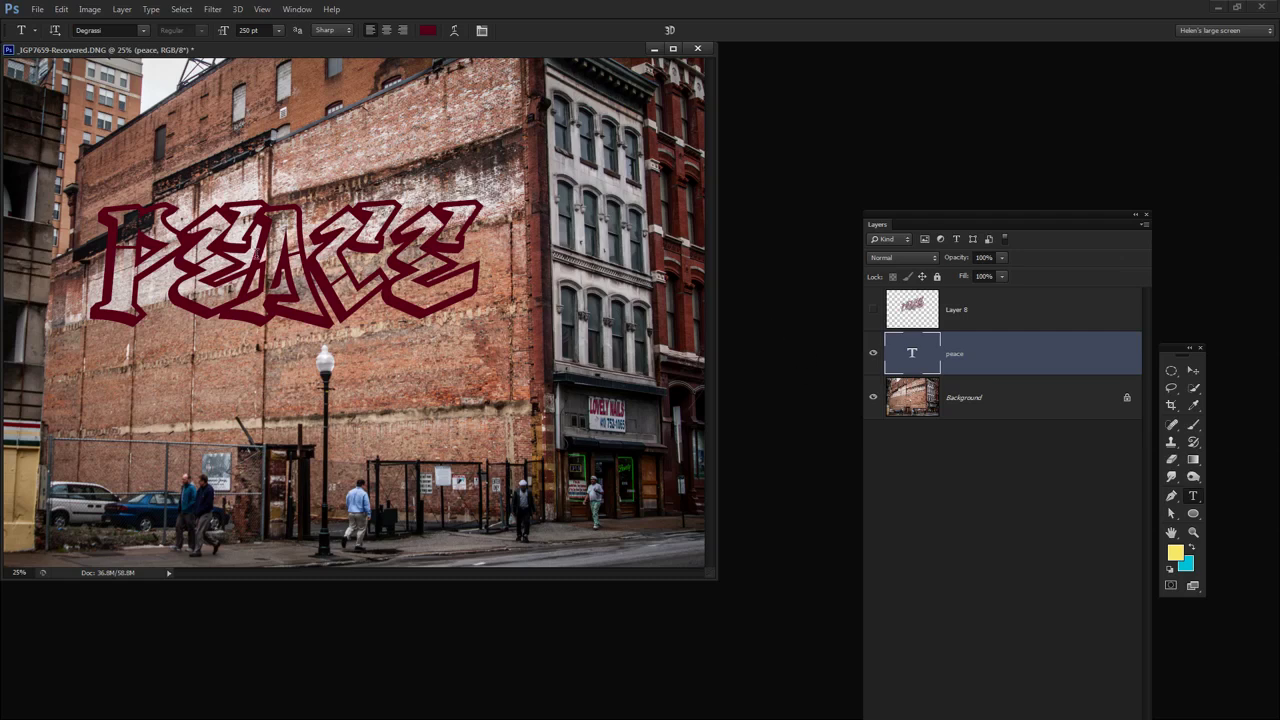
- Rasterize the peace type layer into an ordinary pixel layer
right_click(972, 357)
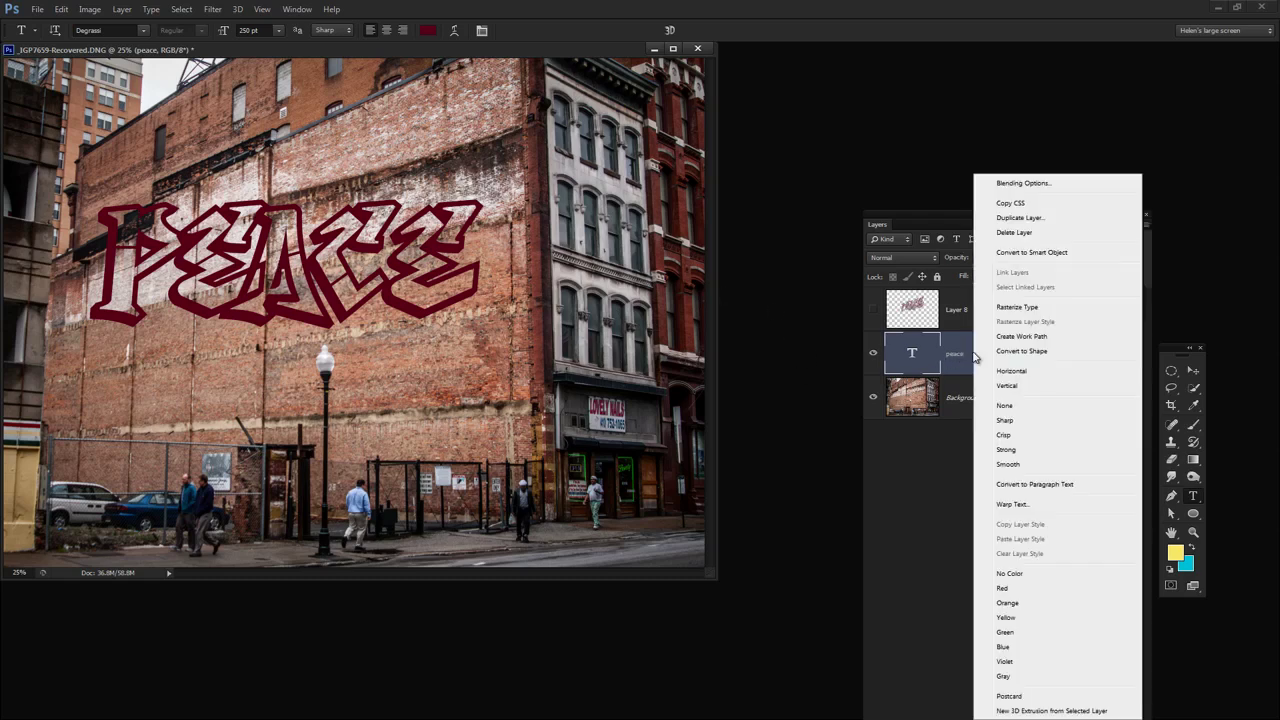
left_click(1007, 310)
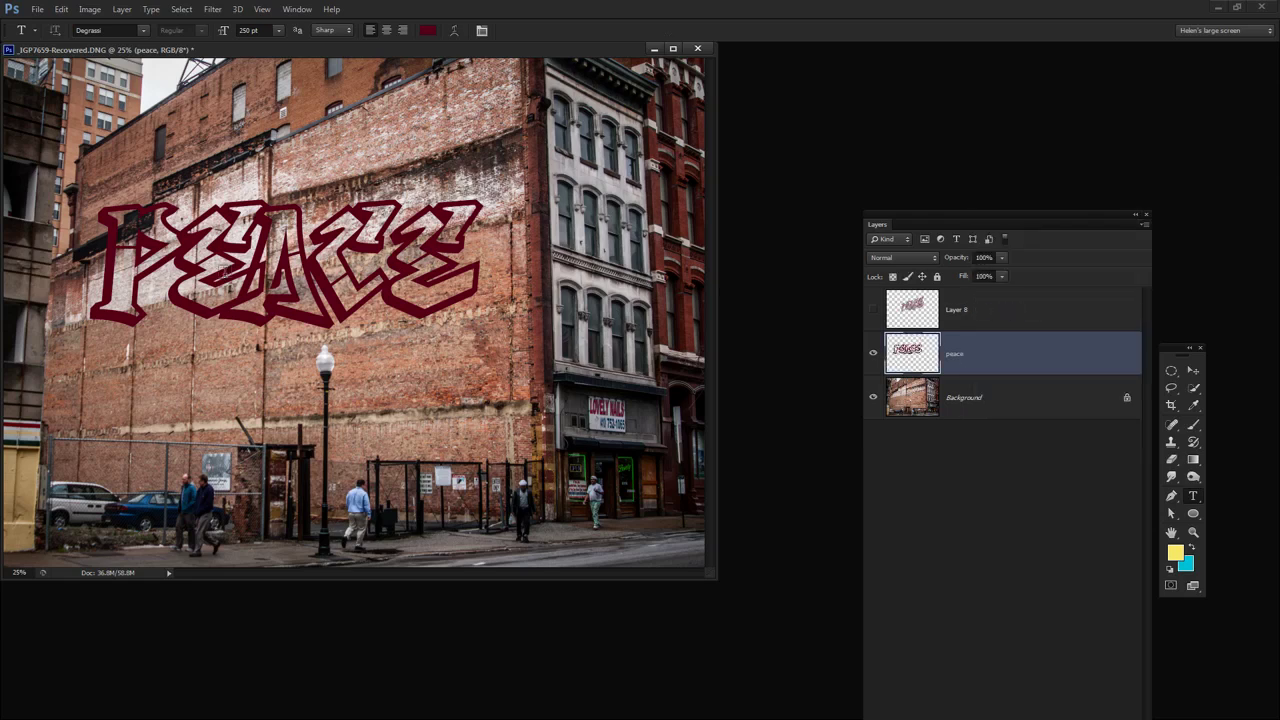
left_click_drag(919, 215, 822, 103)
left_click(942, 632)
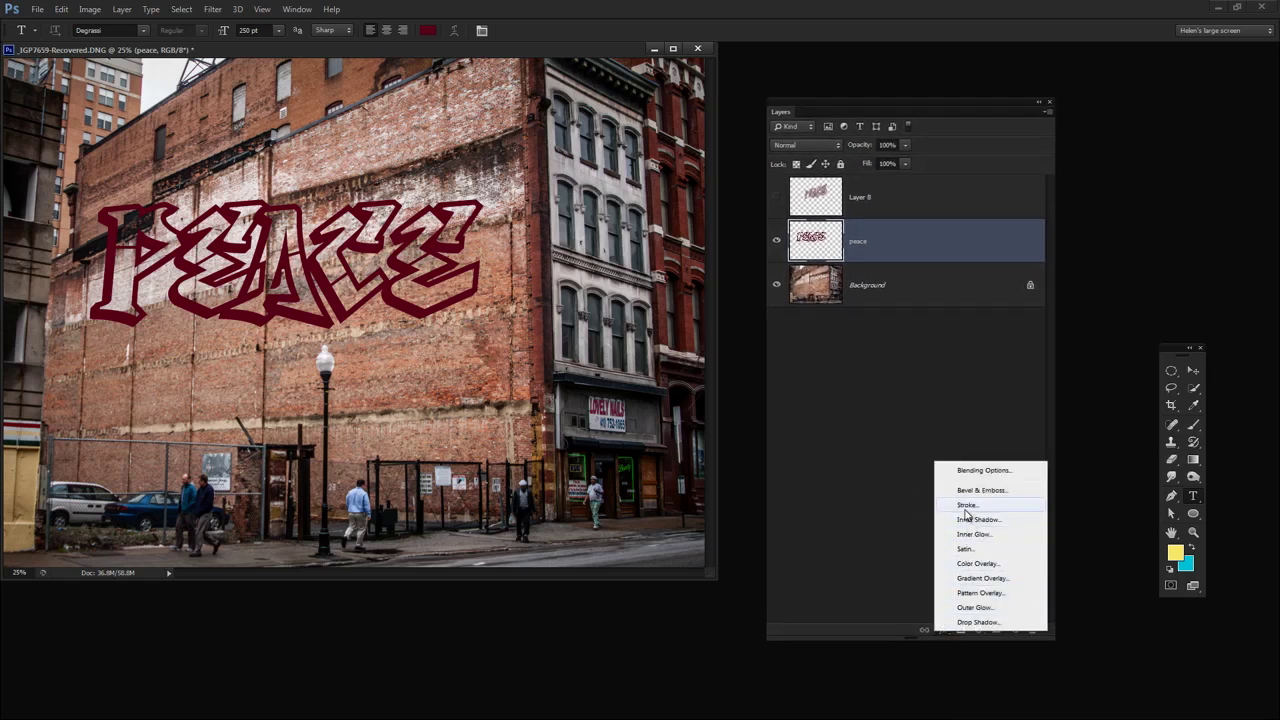
- Set the Stroke fill type to Gradient using the Copper 2 gradient
key("h")
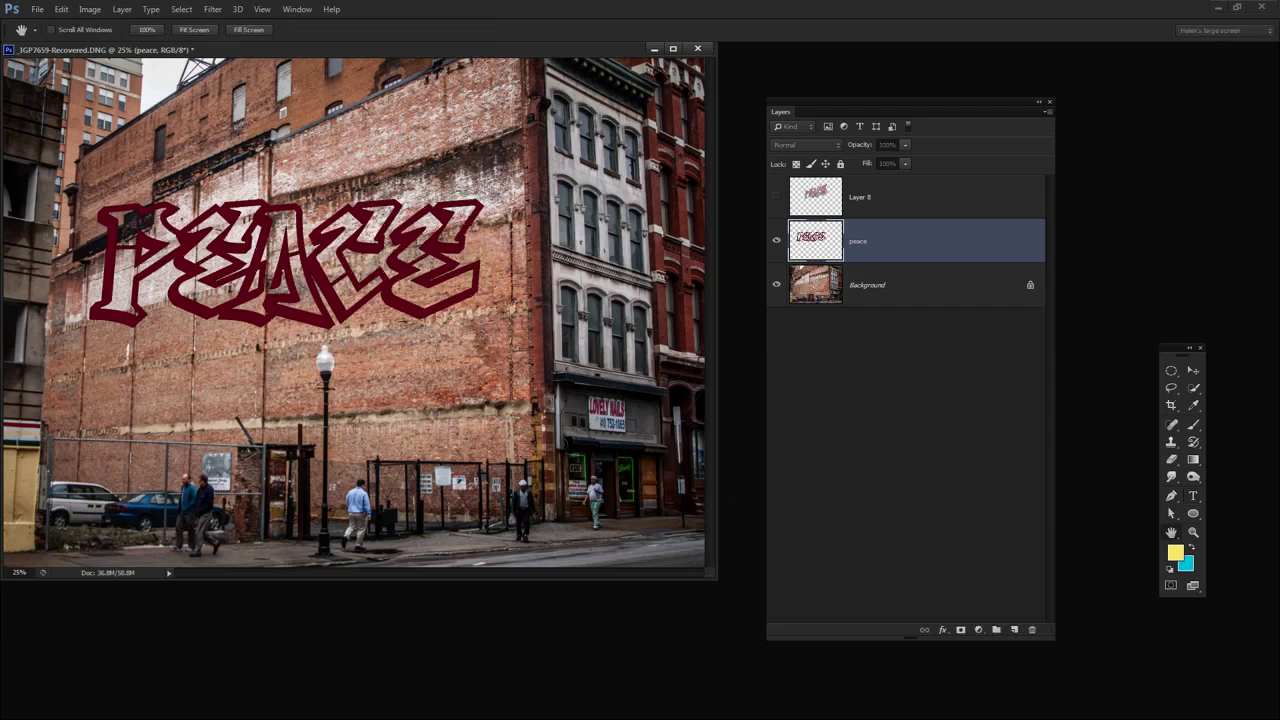
left_click_drag(398, 332, 690, 212)
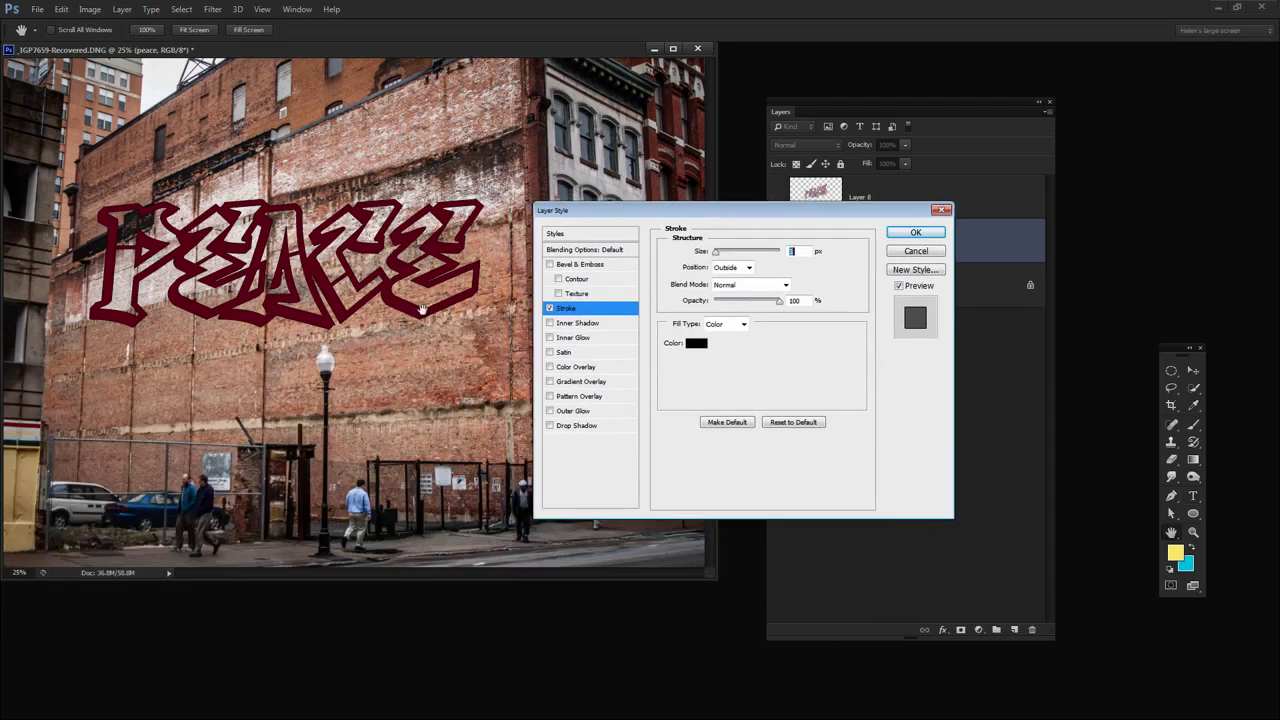
left_click(743, 324)
left_click(735, 353)
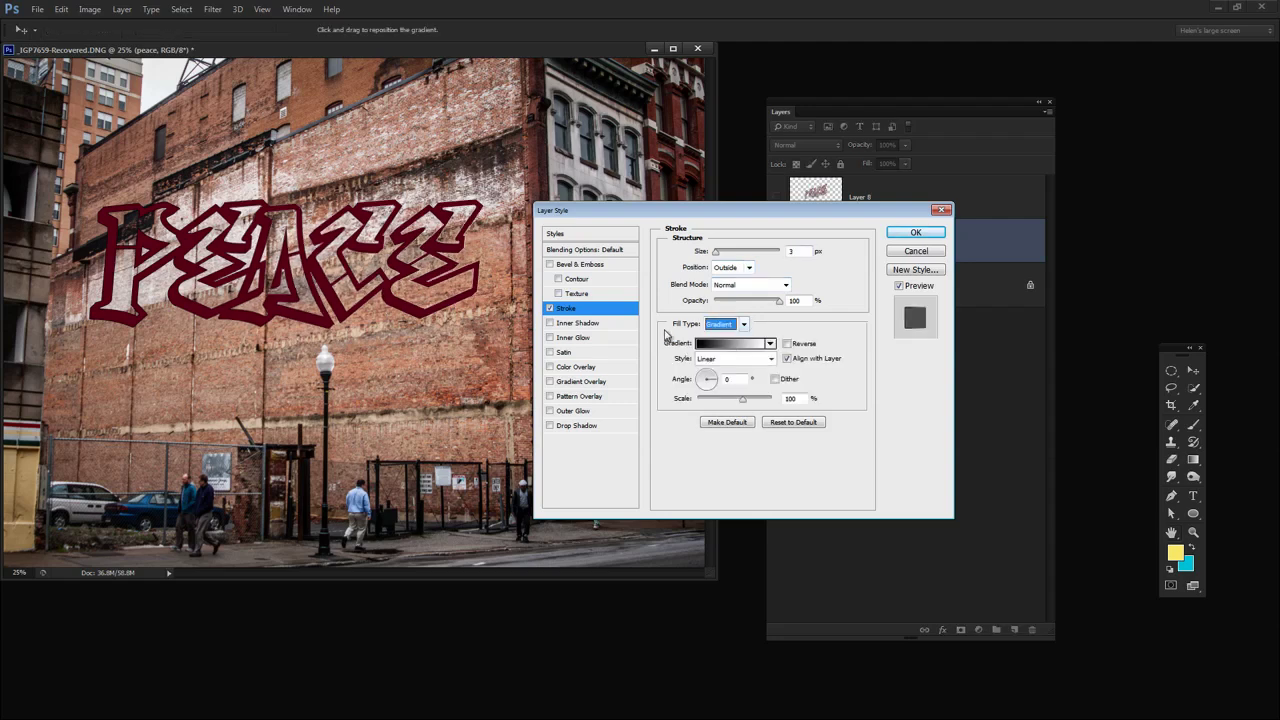
left_click(765, 345)
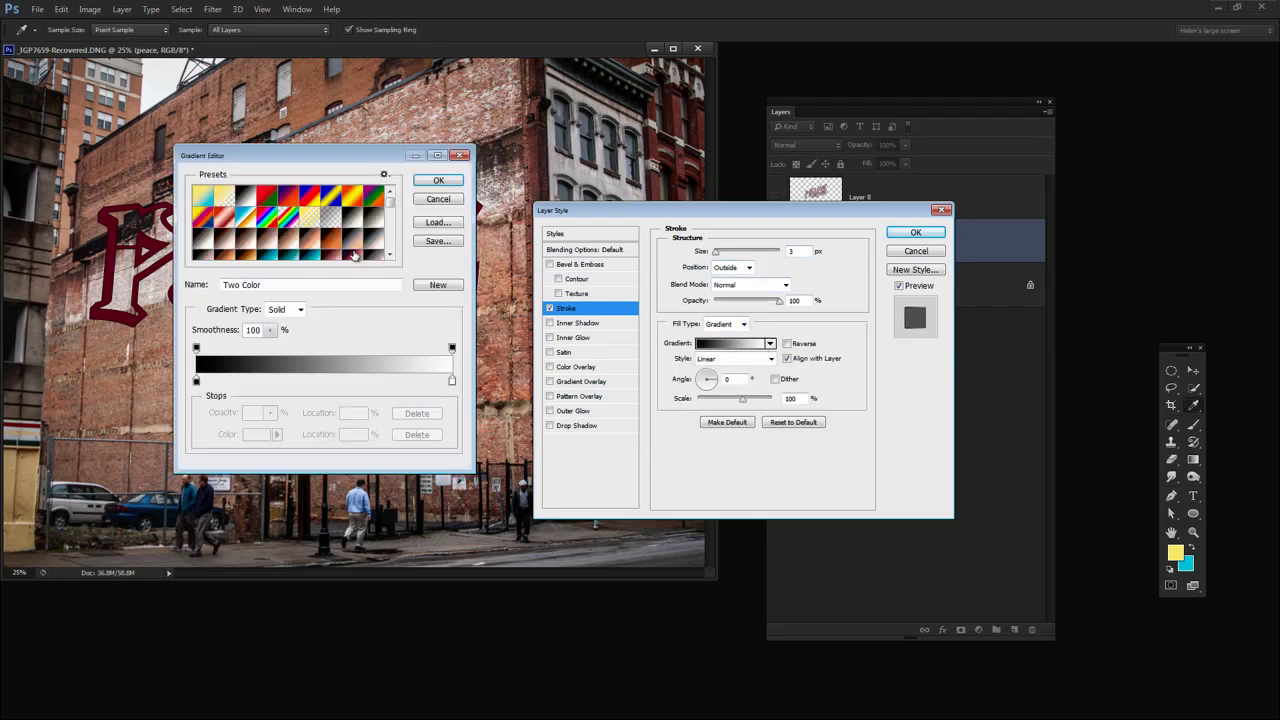
left_click(354, 259)
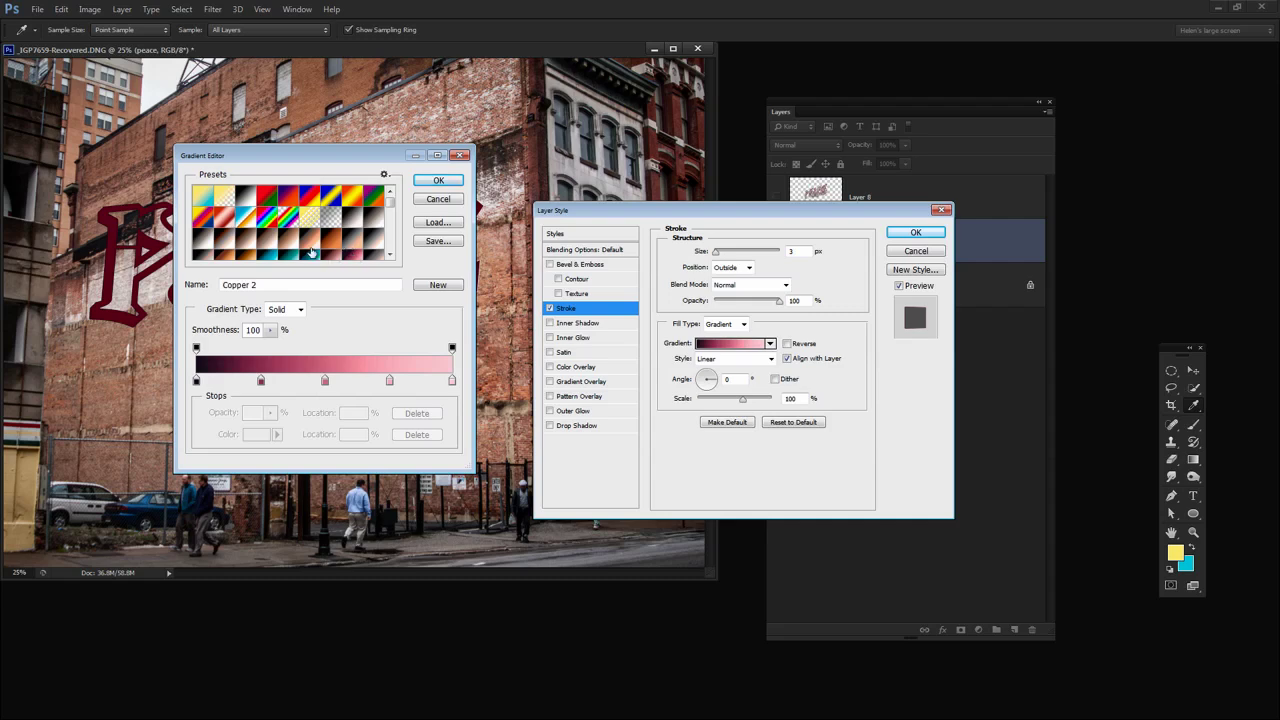
left_click(438, 182)
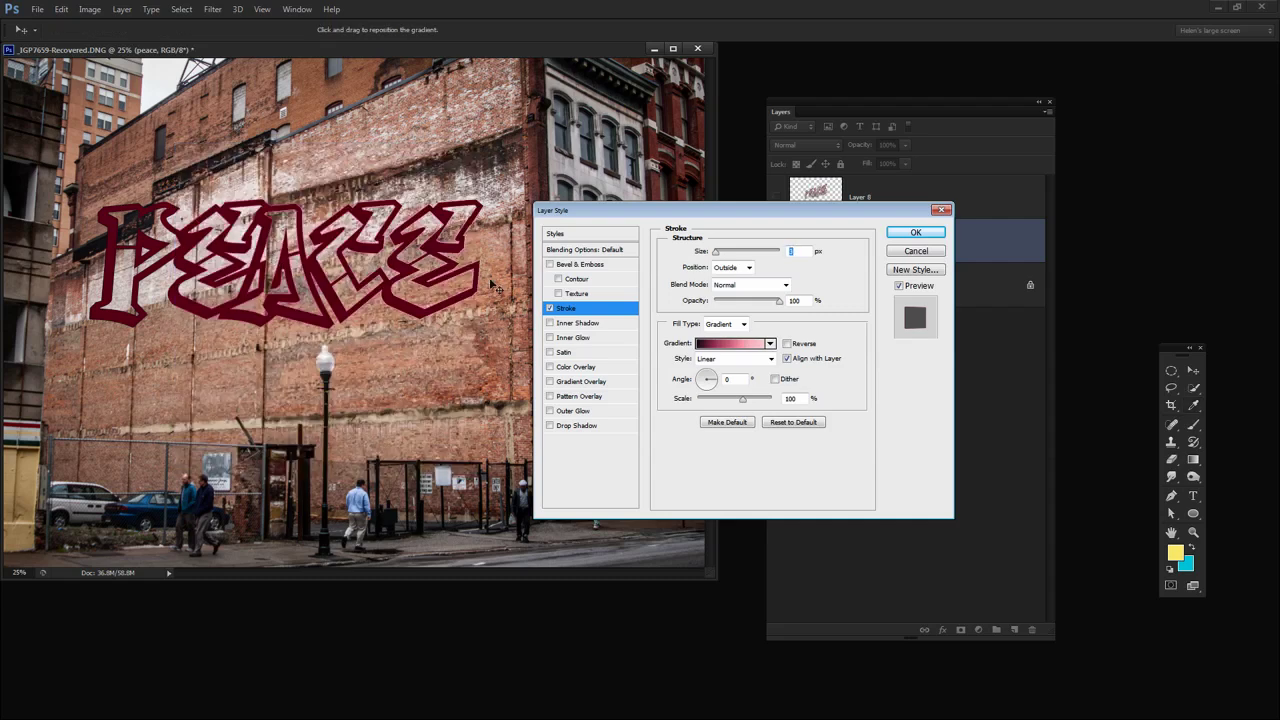
- Thicken the stroke, set gradient angle 90° and scale 37%, then apply it
left_click_drag(716, 252, 720, 251)
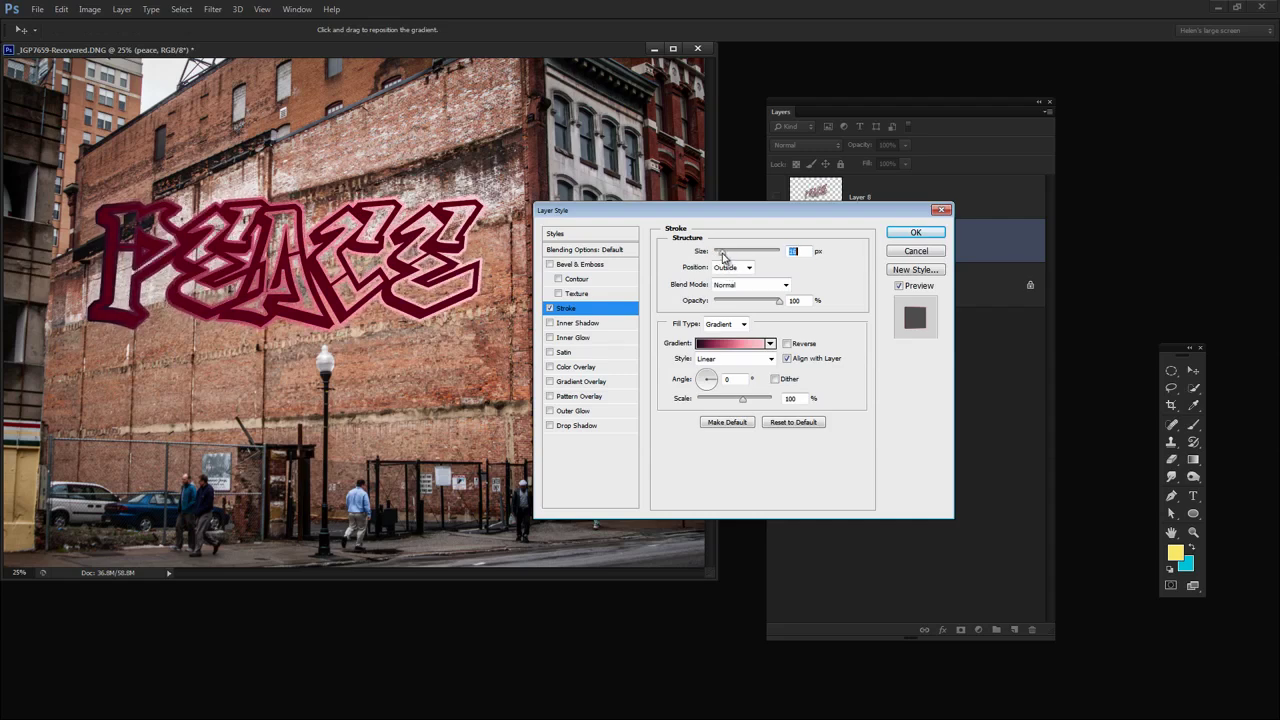
left_click(713, 377)
left_click_drag(713, 377, 708, 374)
left_click(708, 377)
left_click_drag(707, 376, 707, 375)
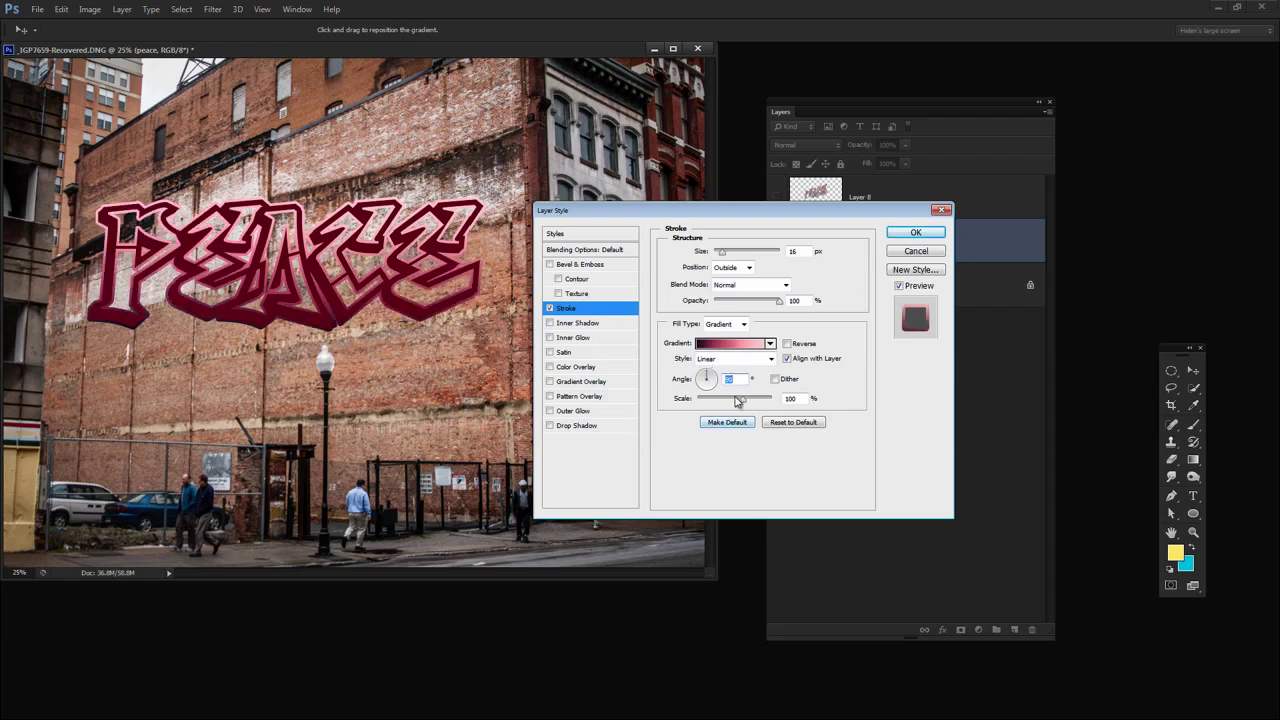
mouse_move(741, 402)
left_mouse_down()
mouse_move(687, 407)
mouse_move(708, 403)
left_mouse_up()
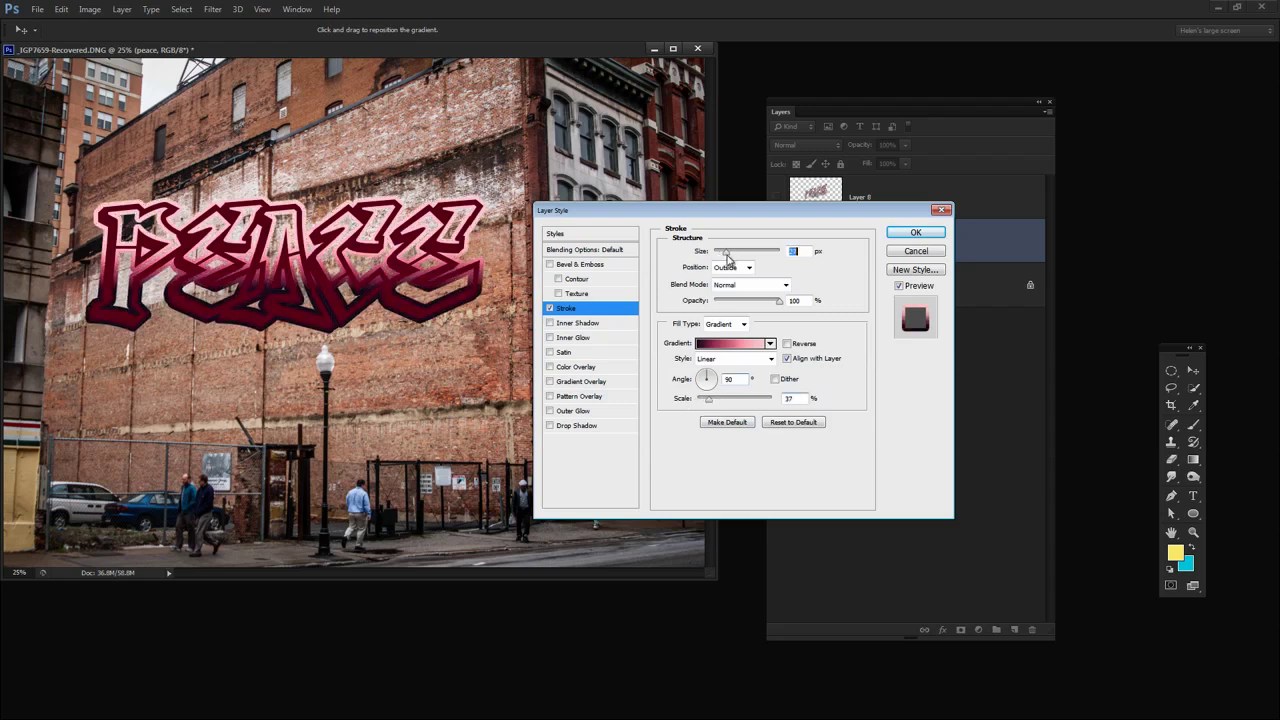
left_click_drag(722, 251, 727, 256)
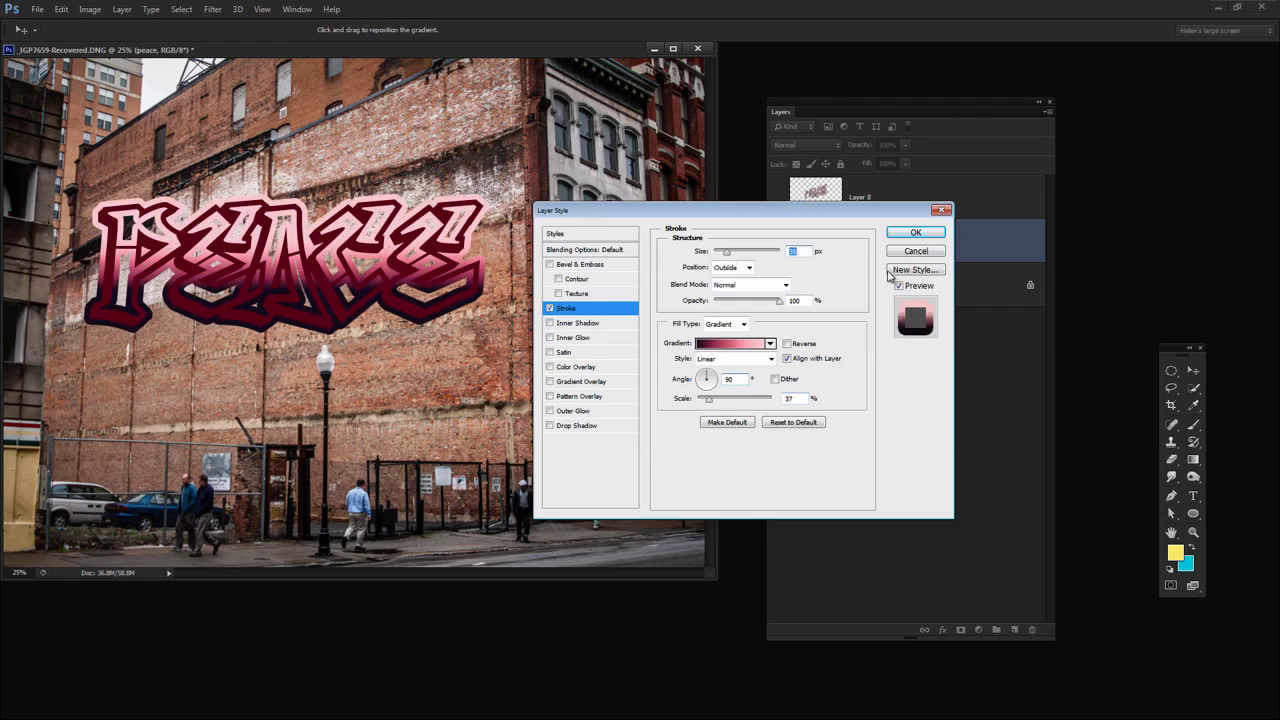
left_click(916, 233)
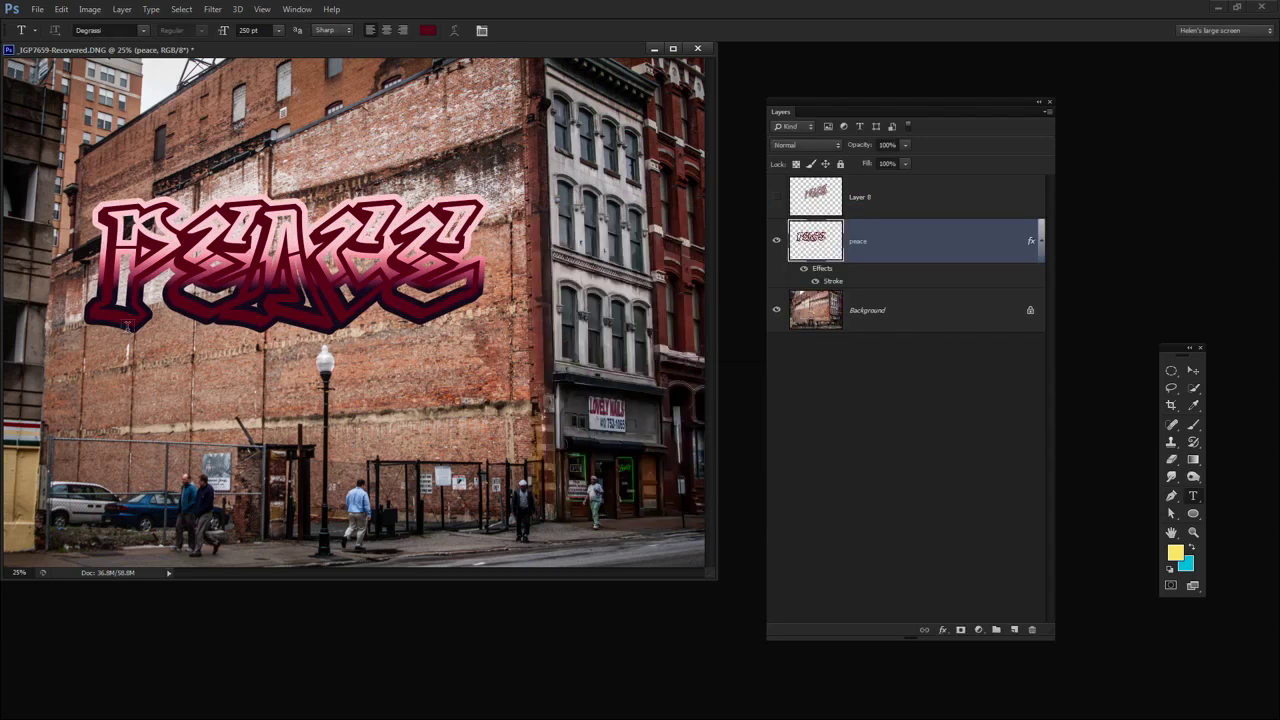
- Add Bevel & Emboss with 215% depth and bend its Gloss Contour into a custom wave
left_click(942, 630)
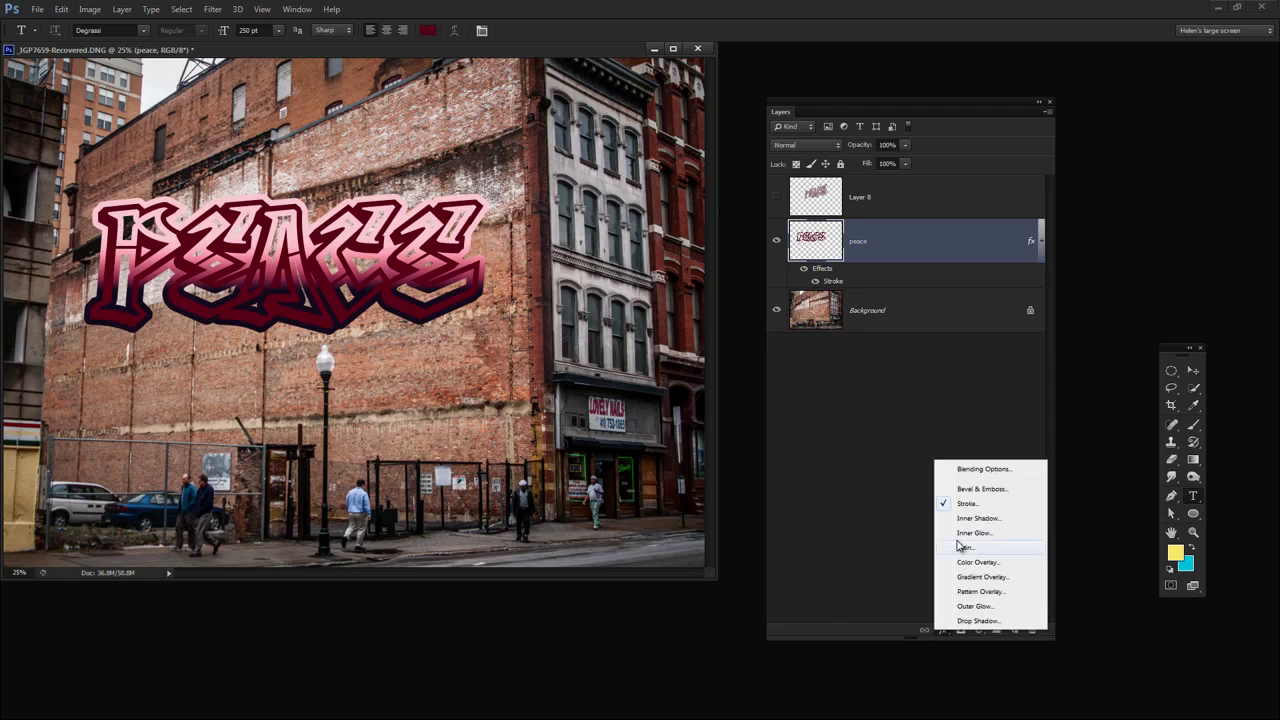
left_click(970, 489)
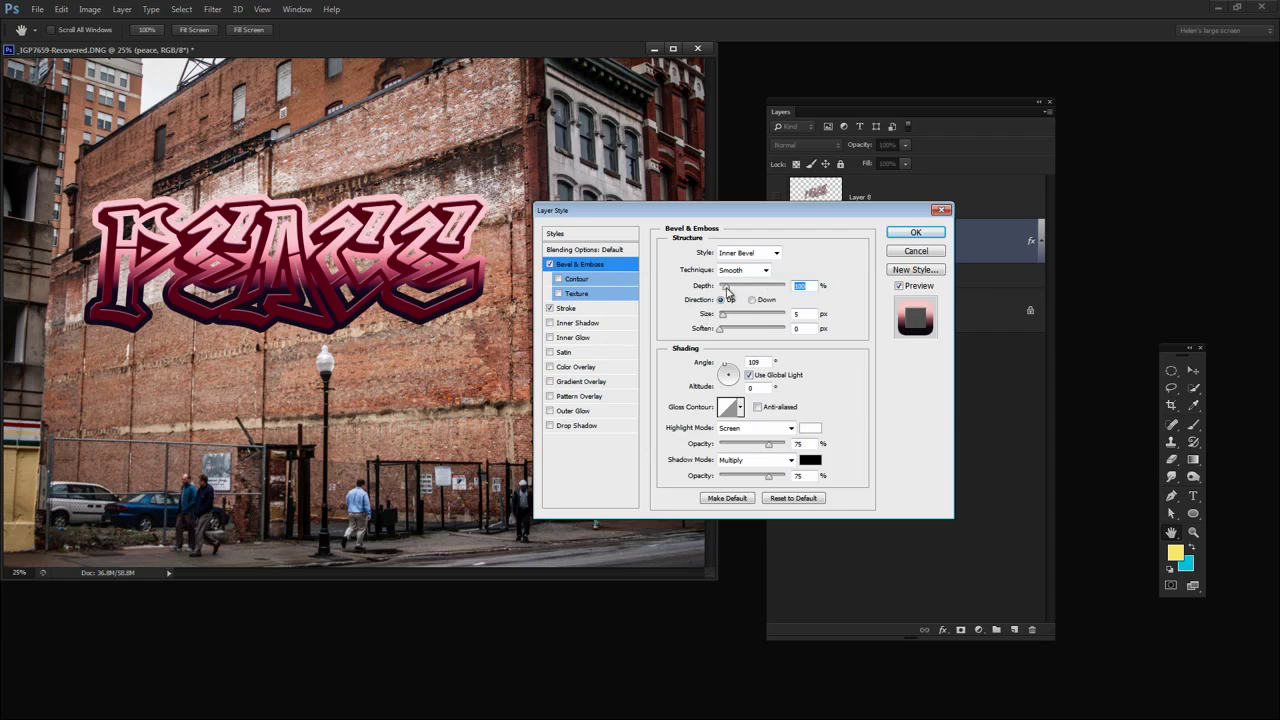
left_click_drag(727, 290, 727, 318)
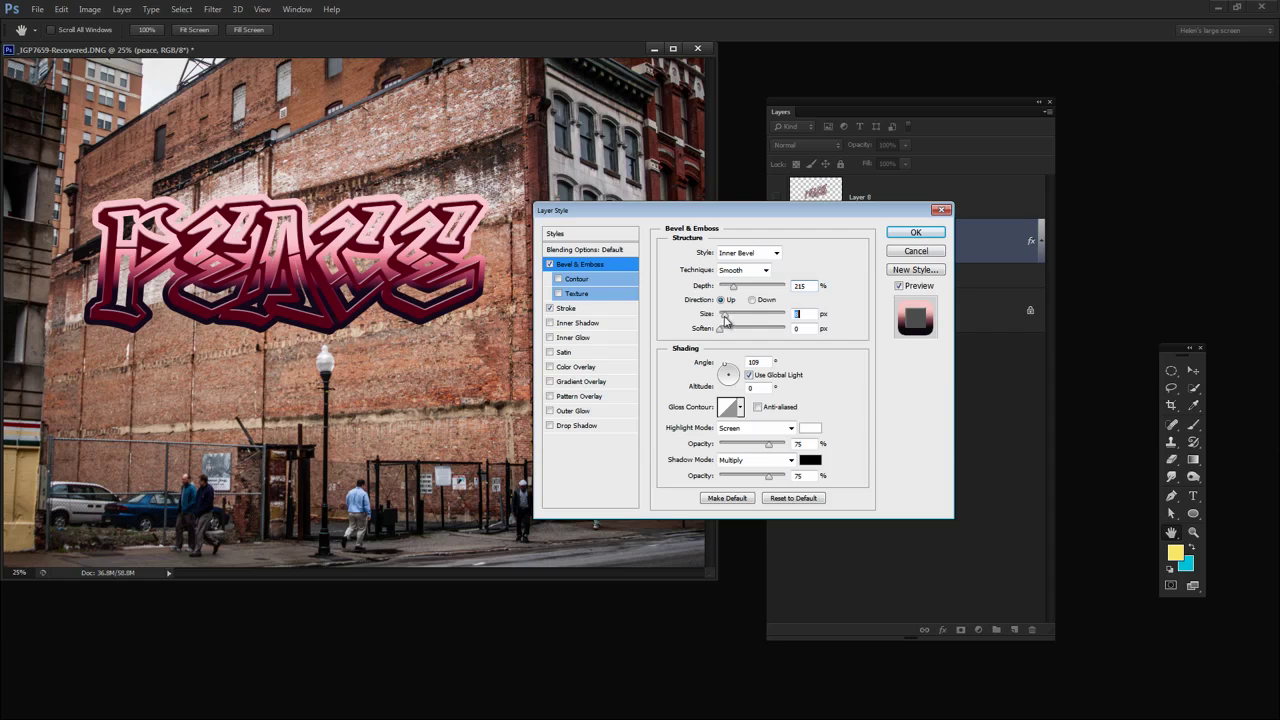
left_click(730, 406)
left_click_drag(855, 414, 841, 397)
mouse_move(899, 320)
left_mouse_down()
mouse_move(903, 394)
mouse_move(882, 441)
mouse_move(885, 427)
left_mouse_up()
left_click(1016, 270)
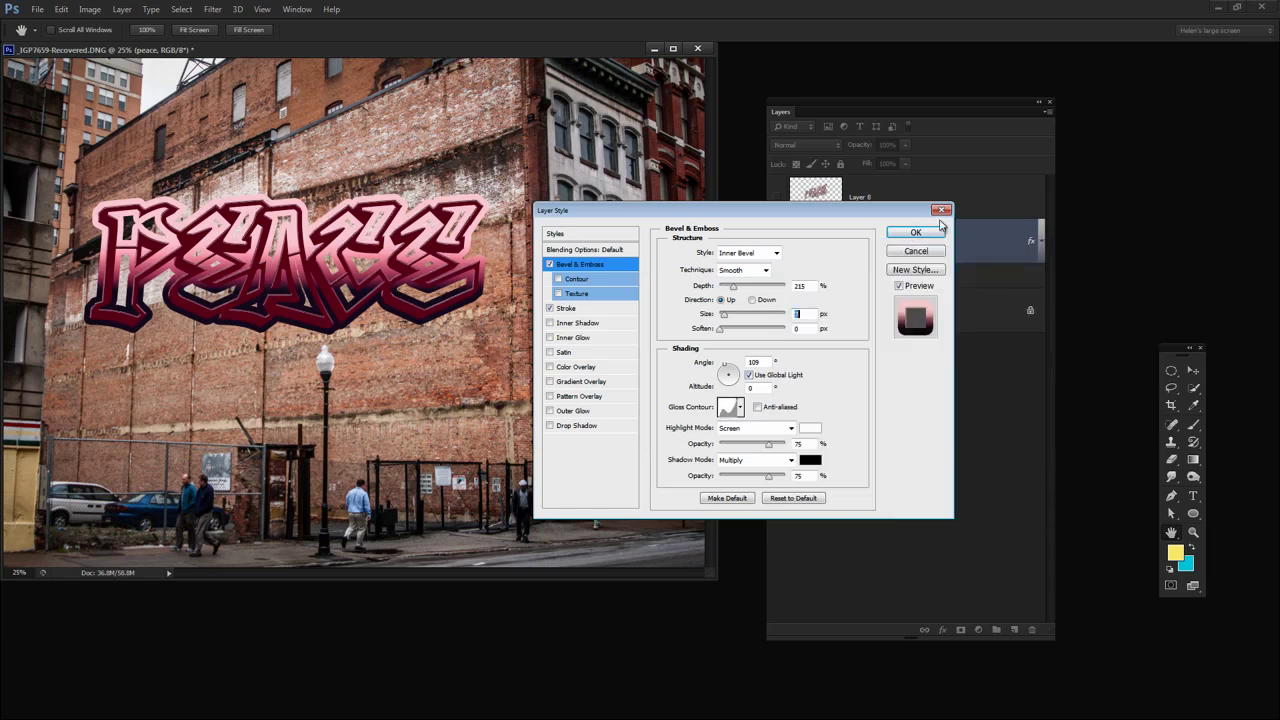
- Apply the bevel, then merge peace with a new empty layer beneath it to flatten the effects
left_click(915, 232)
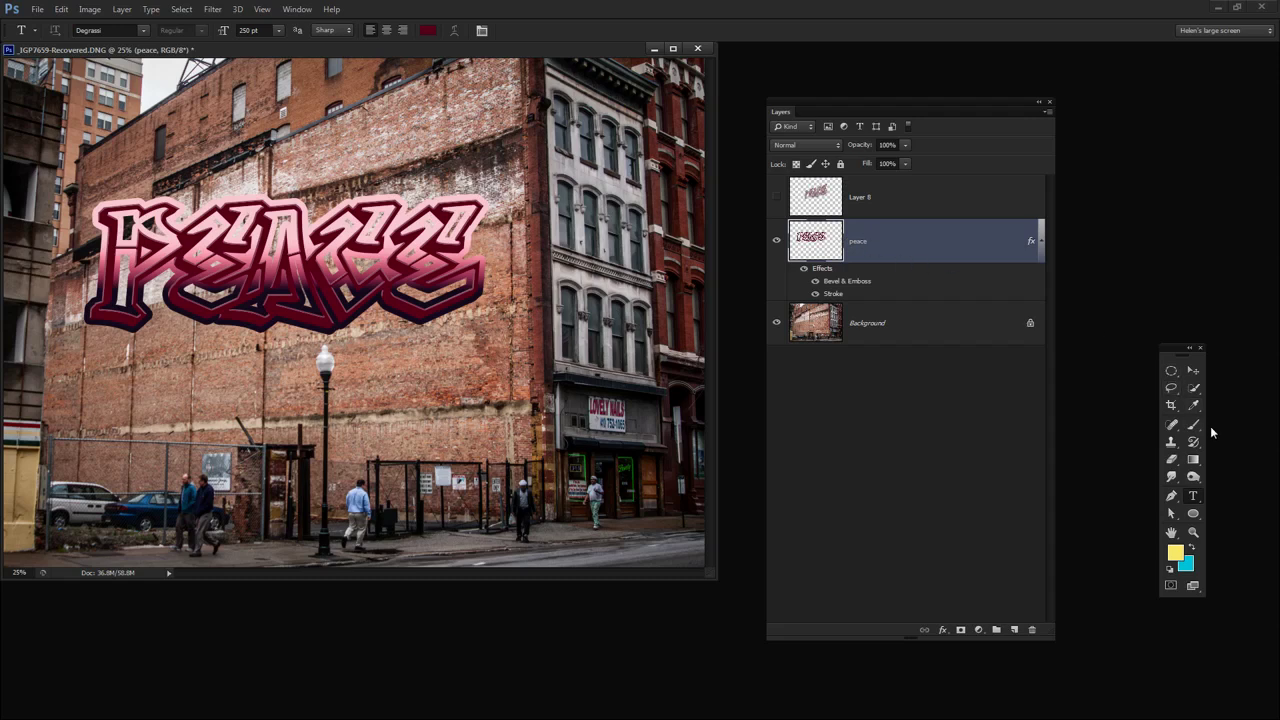
left_click_drag(1193, 394, 1214, 399)
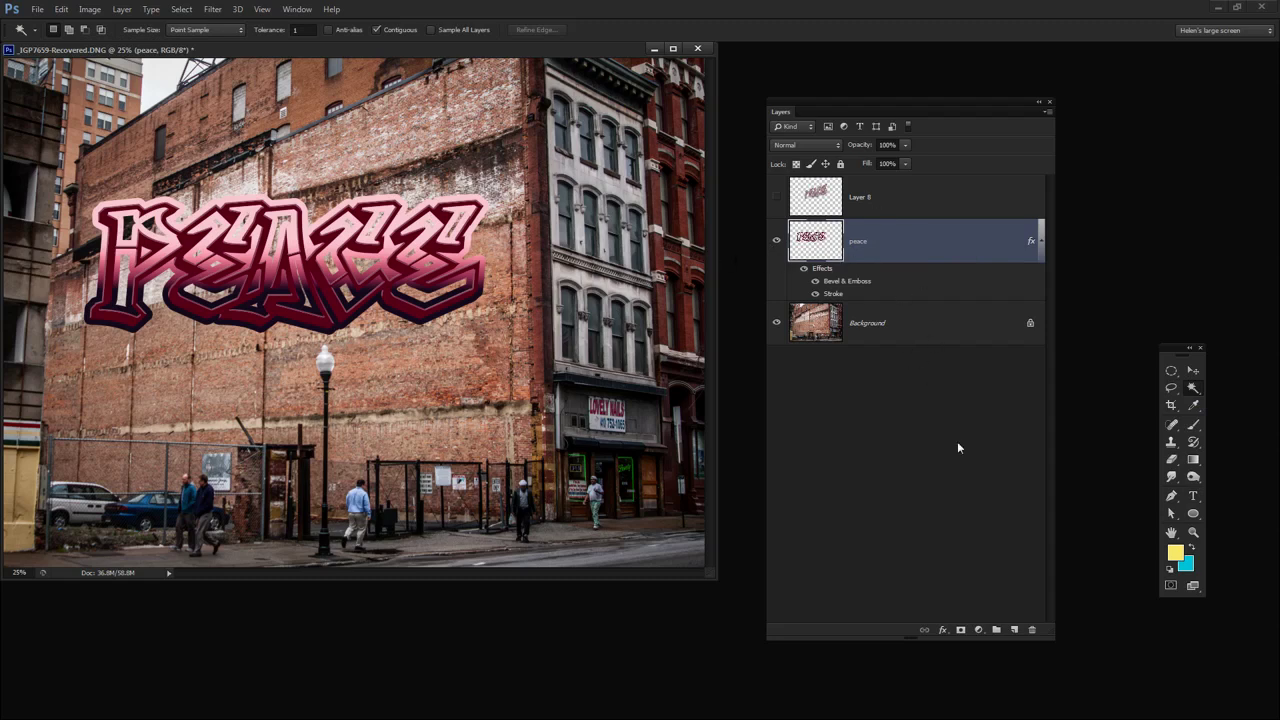
left_click(1012, 628)
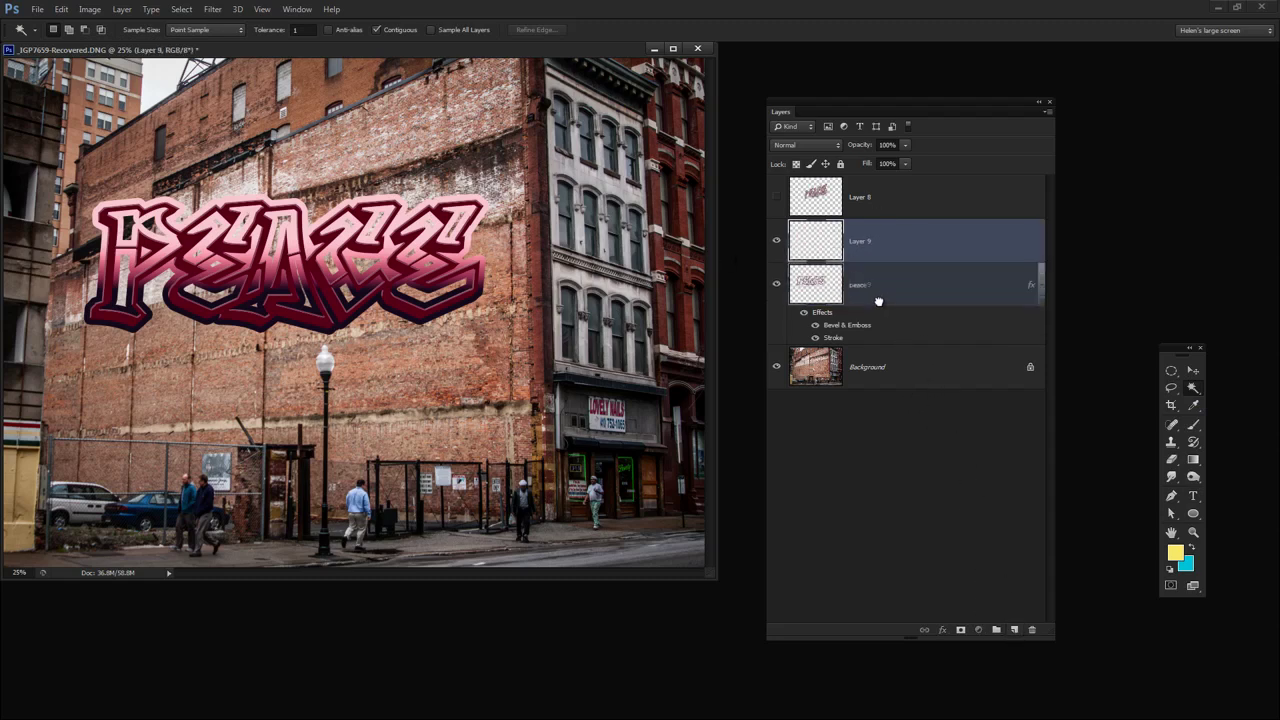
left_click_drag(877, 306, 868, 324)
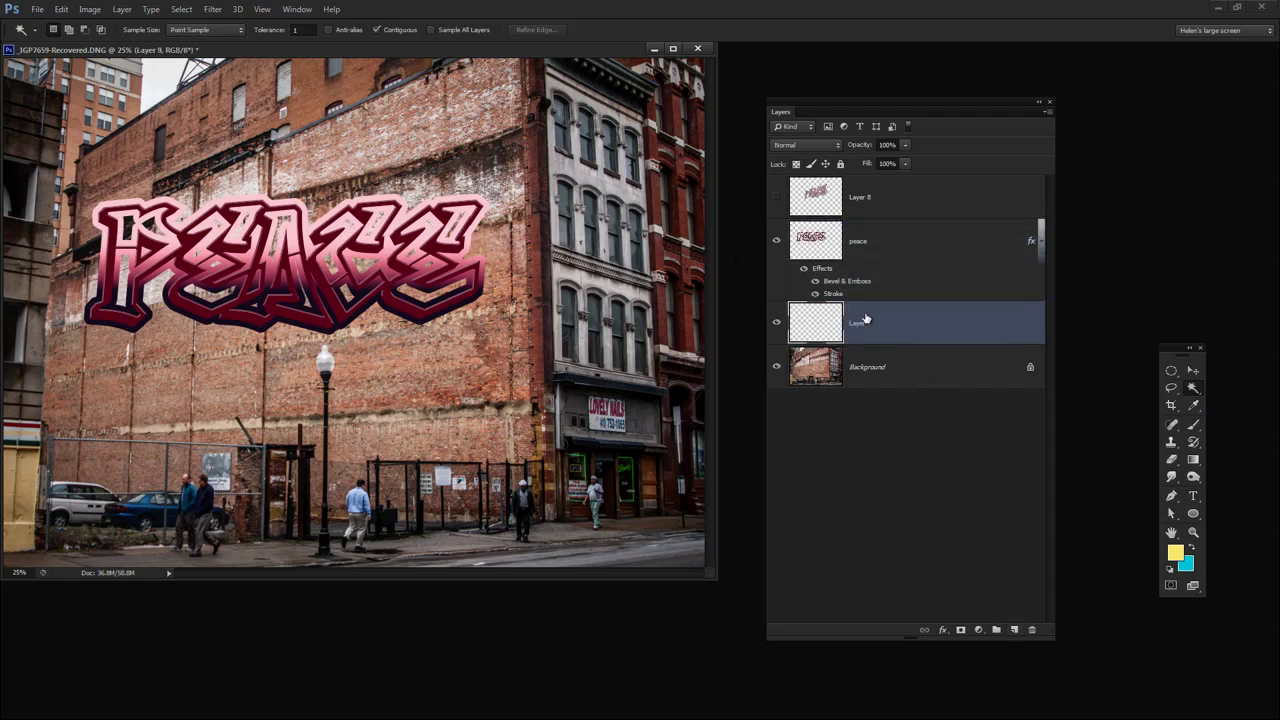
left_click(882, 241, "shift")
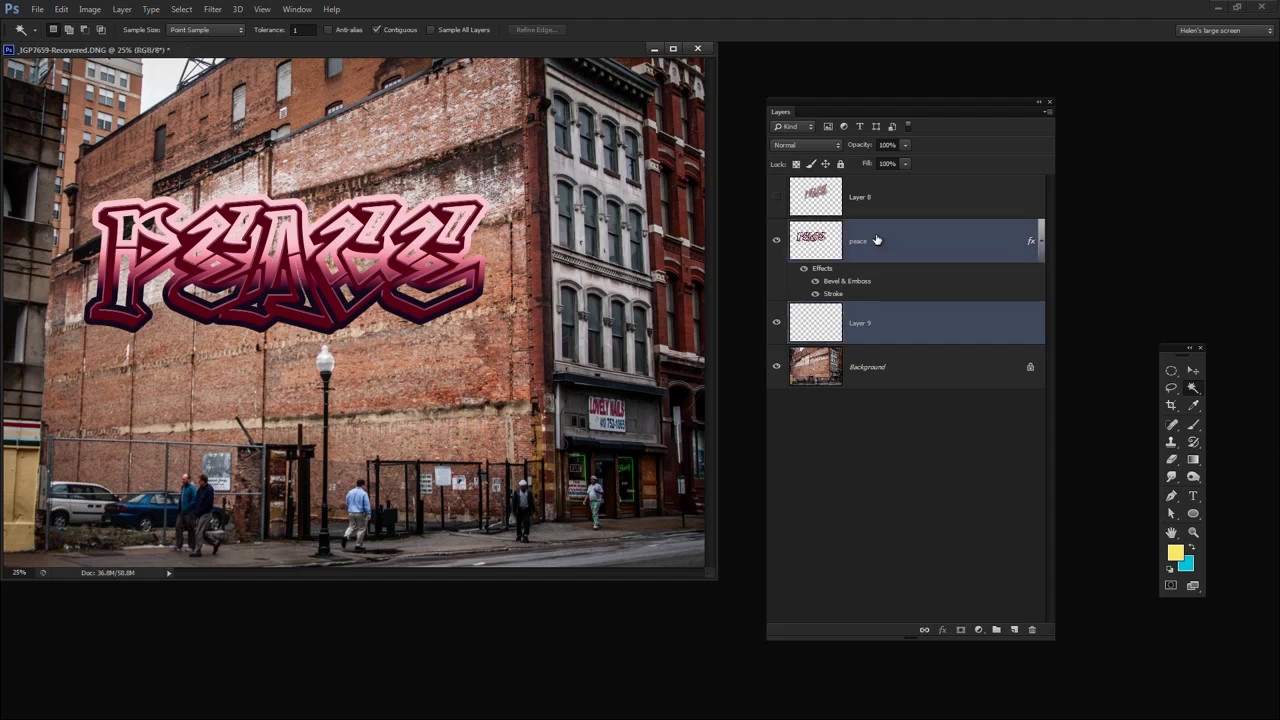
key("ctrl+e")
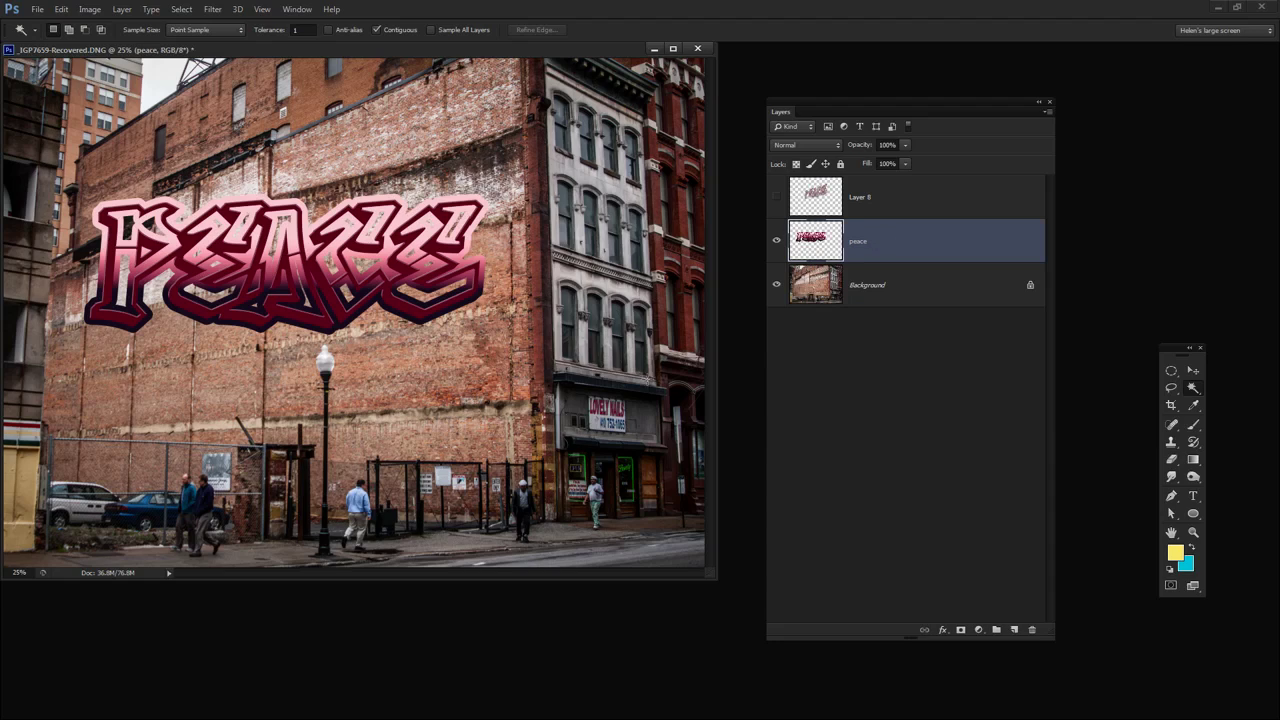
- Select the transparent area around PEACE on the peace layer with the Magic Wand
left_click(775, 241)
left_click(774, 242)
left_click(360, 316)
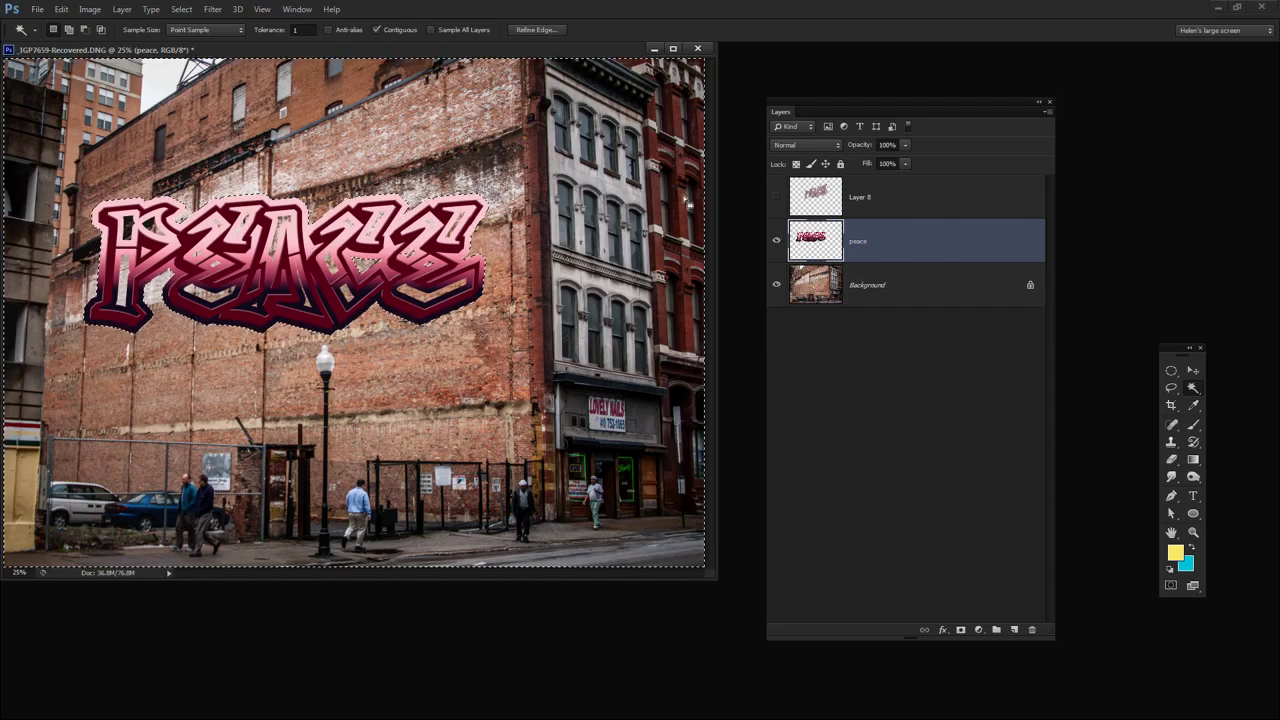
- Invert the selection to the lettering and set the foreground to a deeper red sampled from the wall
left_click(182, 10)
left_click(216, 59)
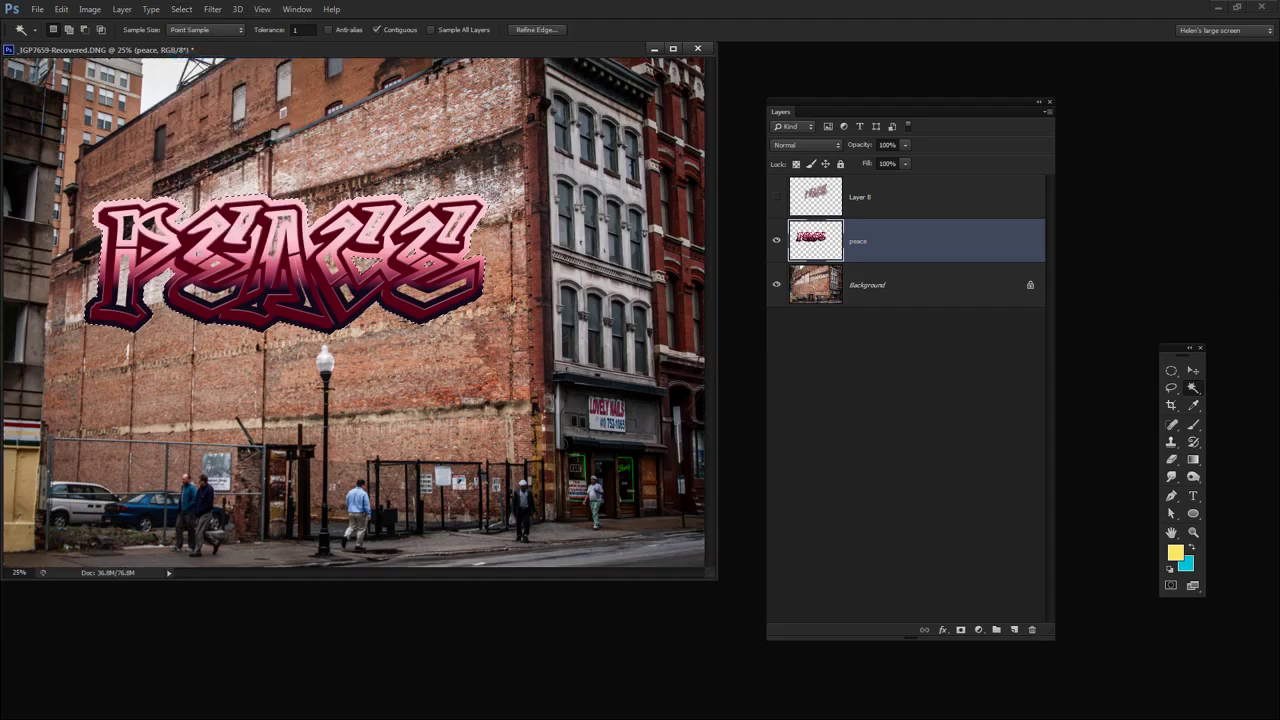
left_click(1194, 405)
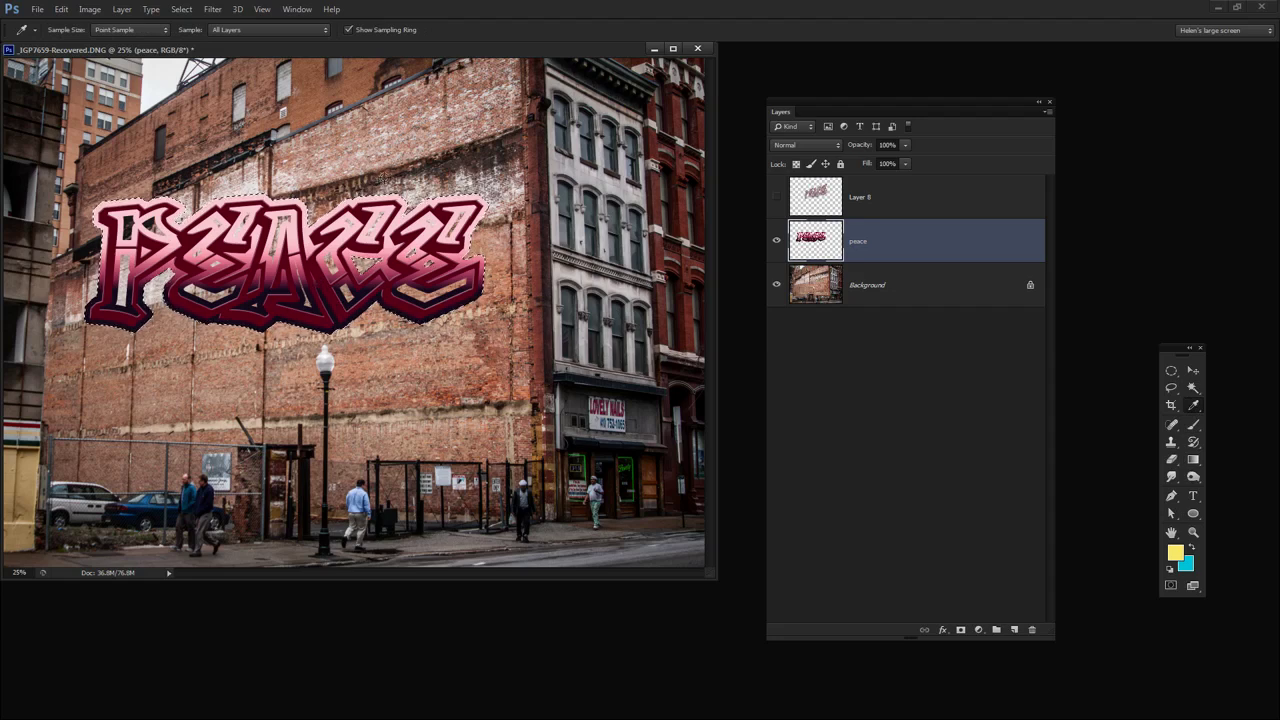
left_click(382, 173)
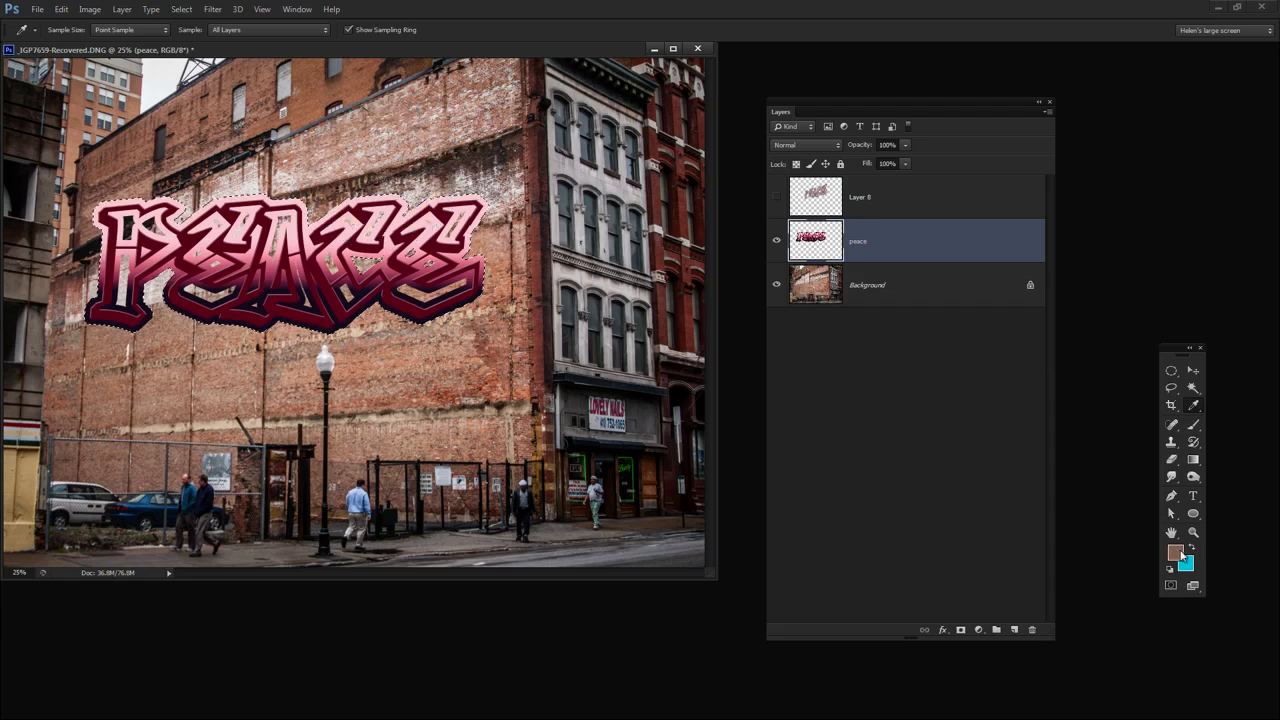
left_click(1176, 553)
left_click_drag(517, 522, 514, 542)
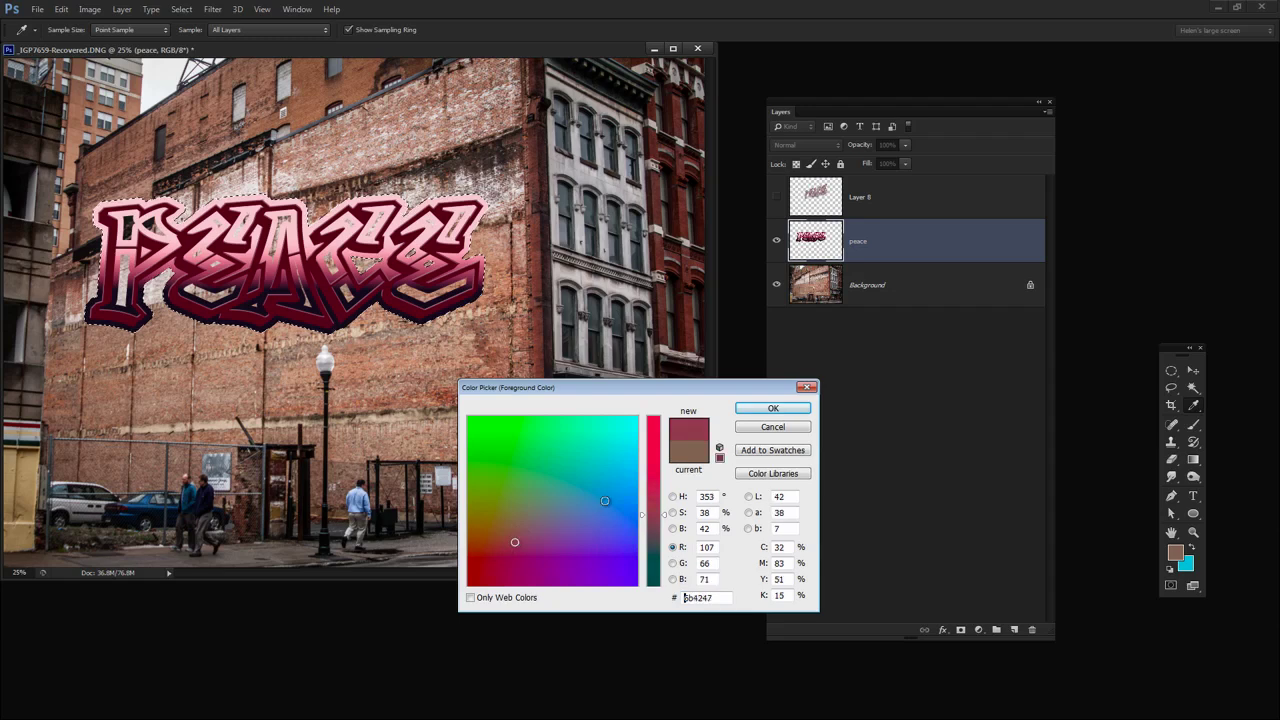
left_click(780, 408)
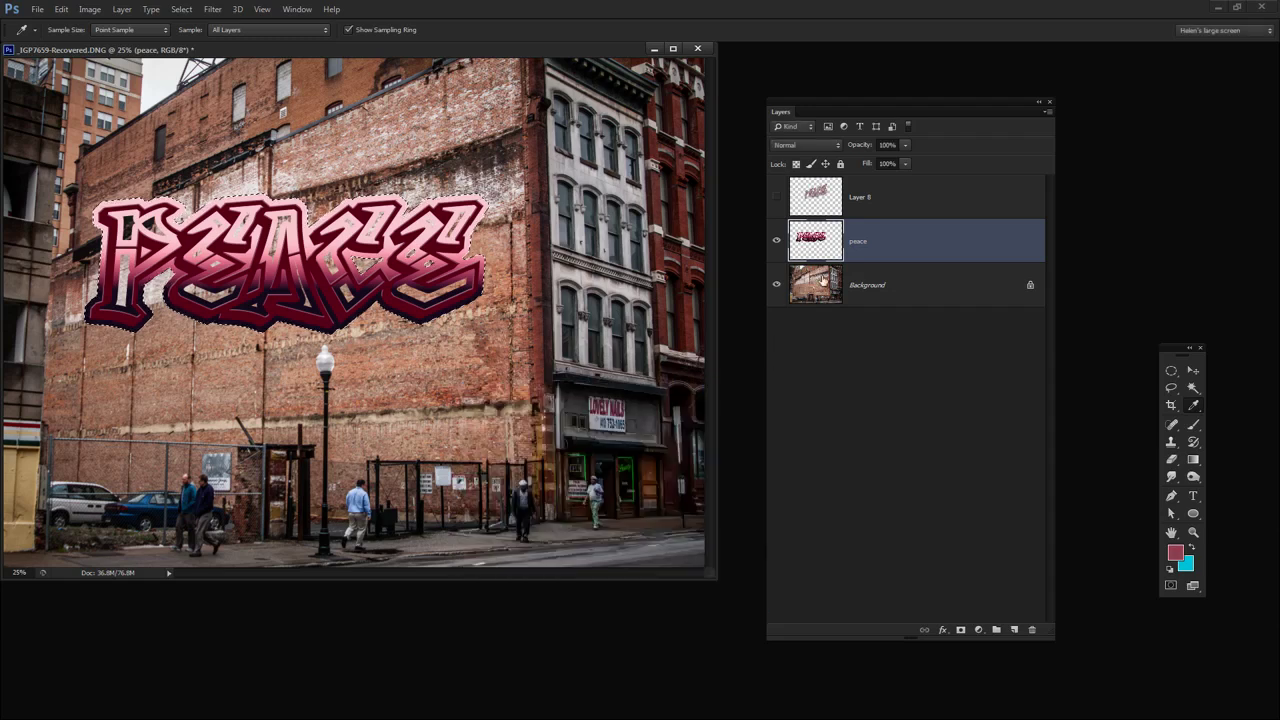
- Fill the PEACE shape with the maroon (#6b4247) on a new layer beneath peace
left_click(1014, 630)
left_click_drag(866, 247, 850, 291)
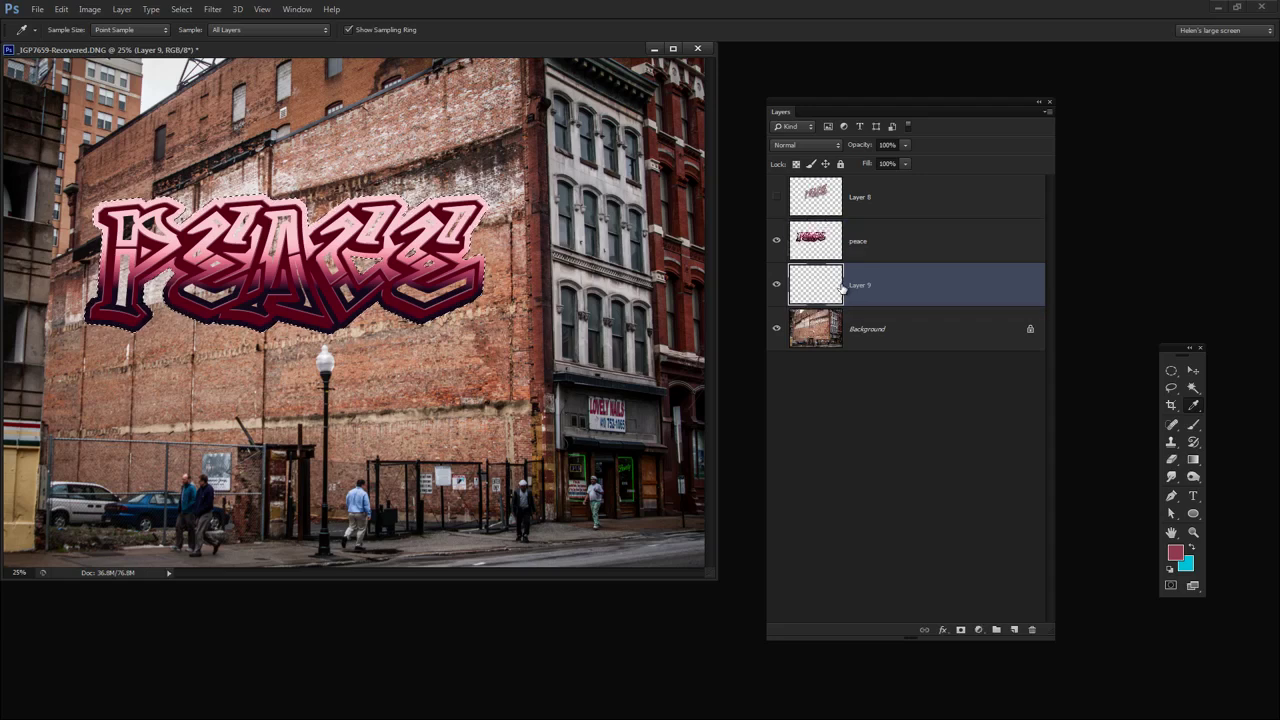
key("alt+BackSpace")
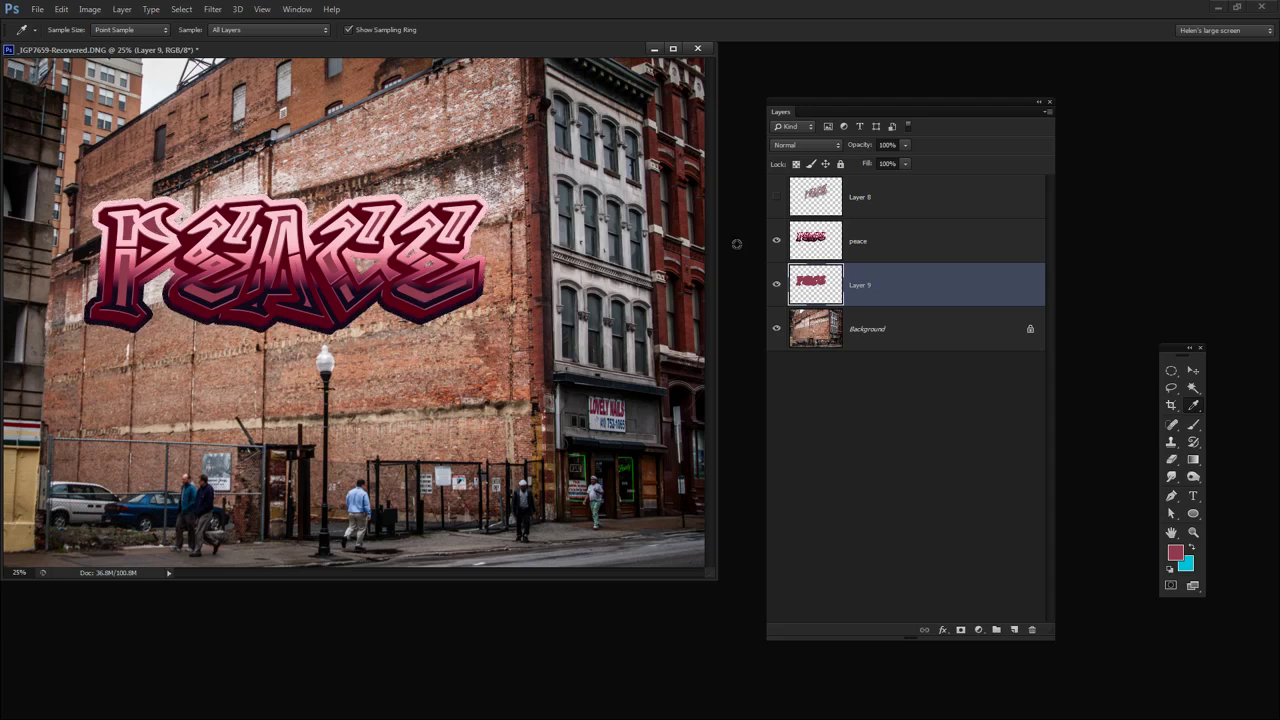
- Merge the peace layer down into Layer 9 and check the combined lettering
left_click(887, 246)
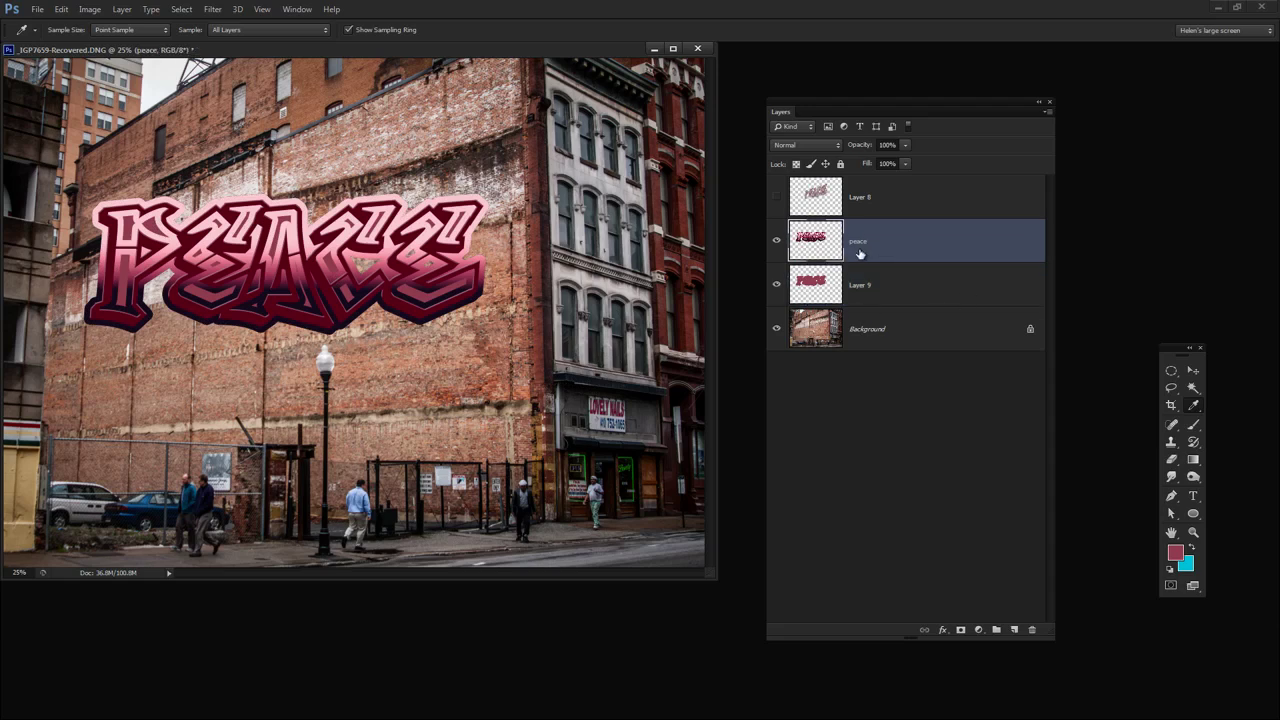
key("ctrl+e")
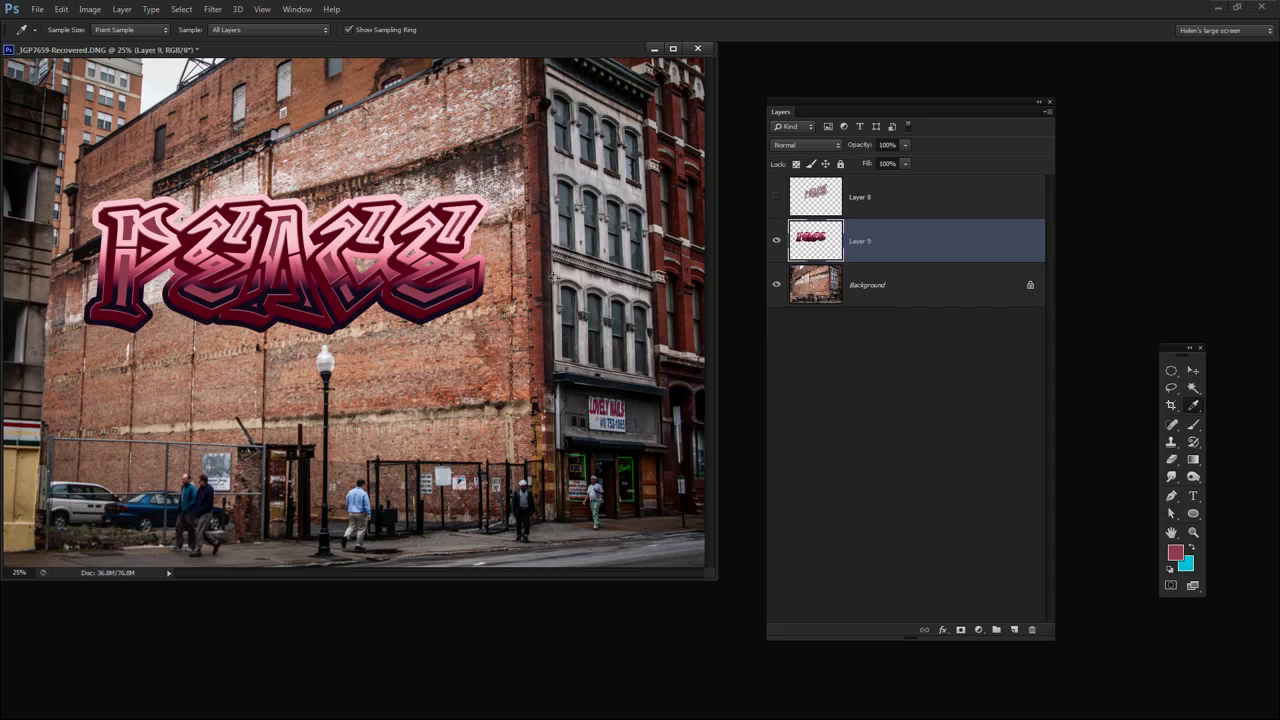
left_click(776, 241)
left_click(776, 241)
- Copy Merged the lettering area, hide Layer 9, deselect, and add an empty Layer 10
left_click(816, 245, "ctrl")
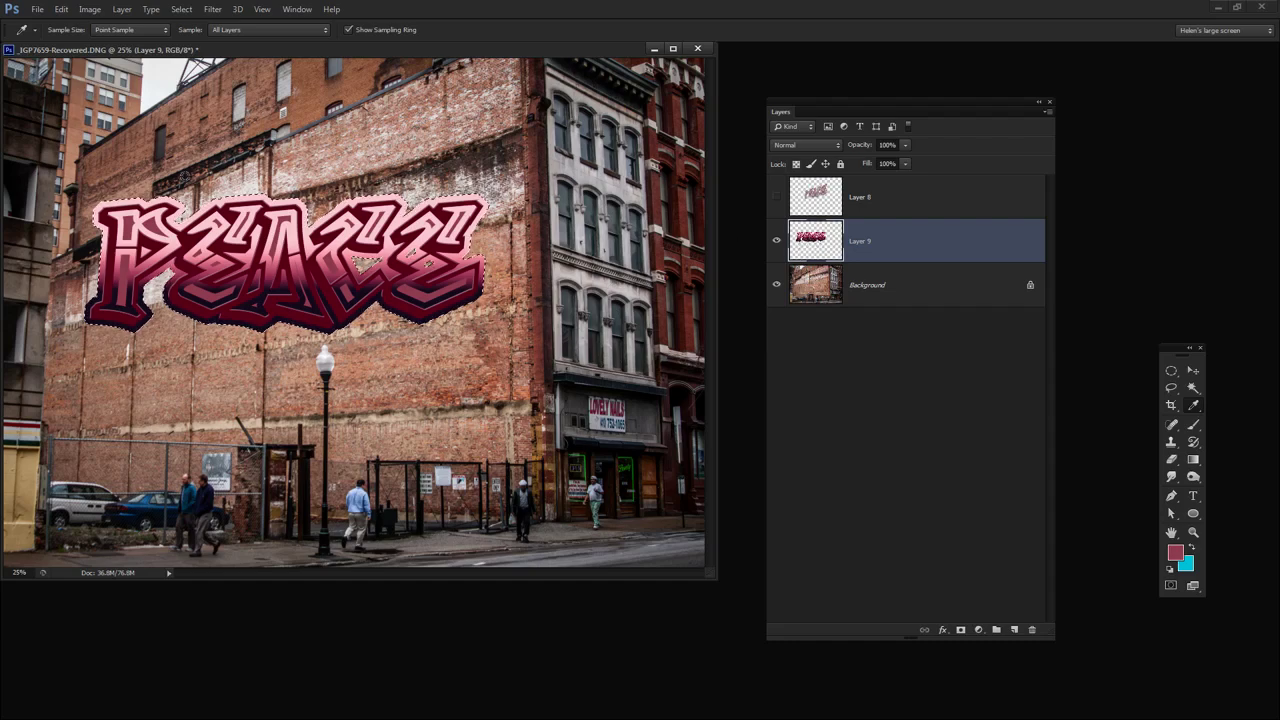
left_click(61, 9)
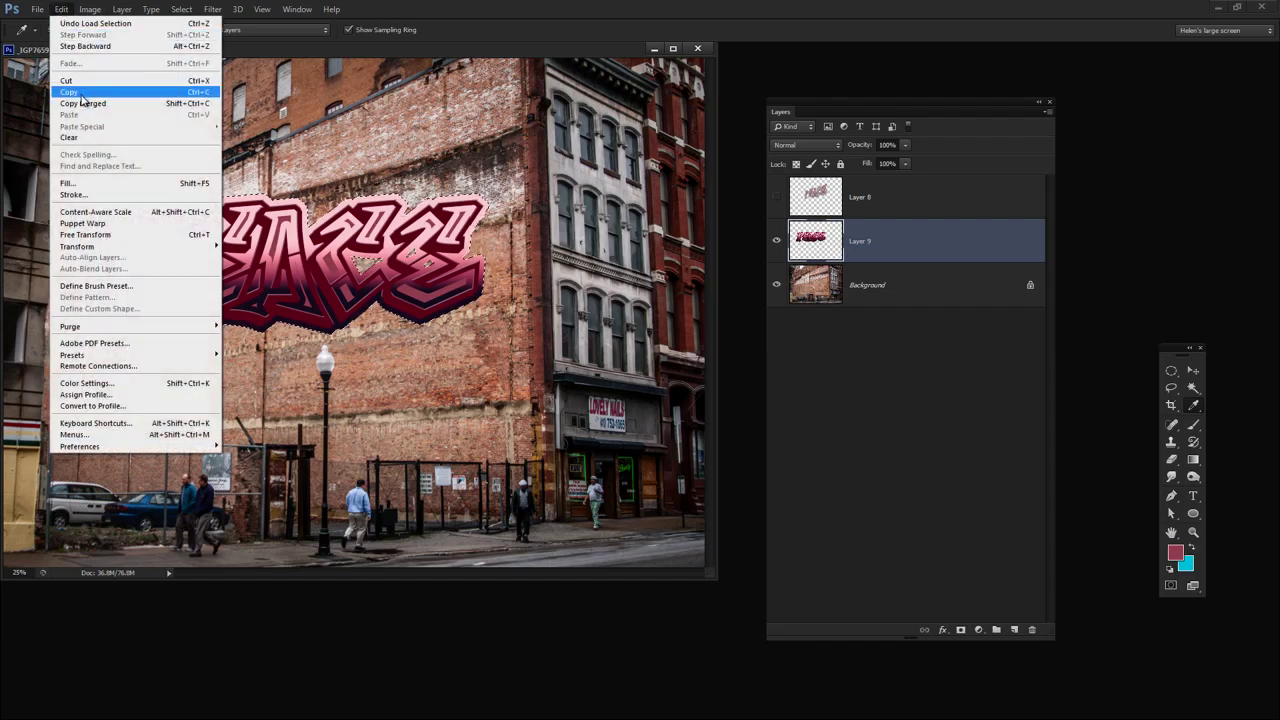
left_click(100, 100)
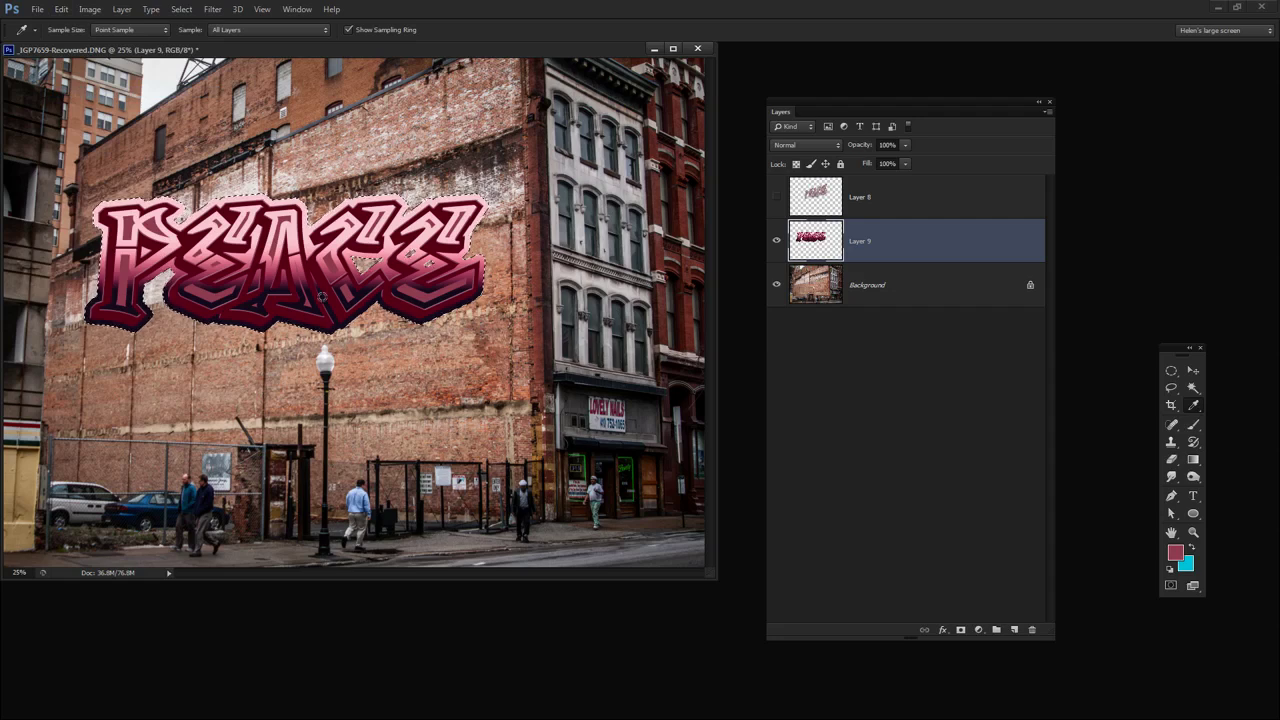
left_click(776, 241)
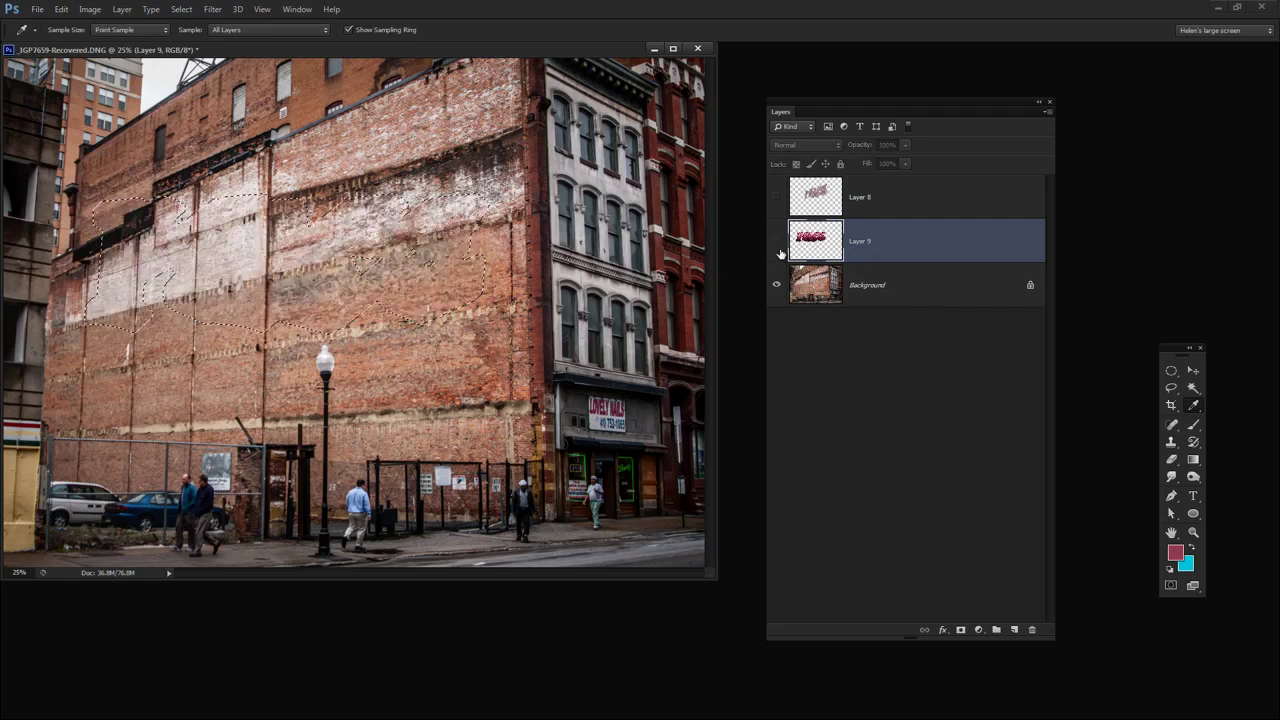
key("ctrl+d")
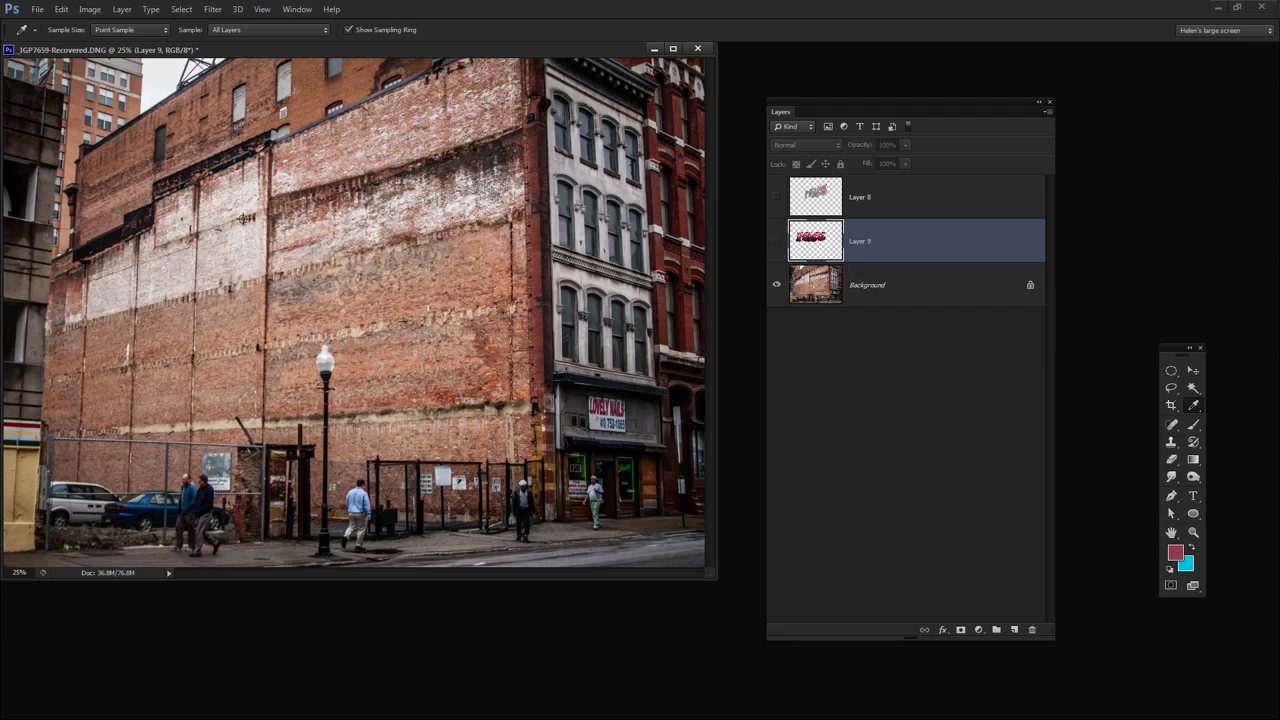
left_click(1014, 630)
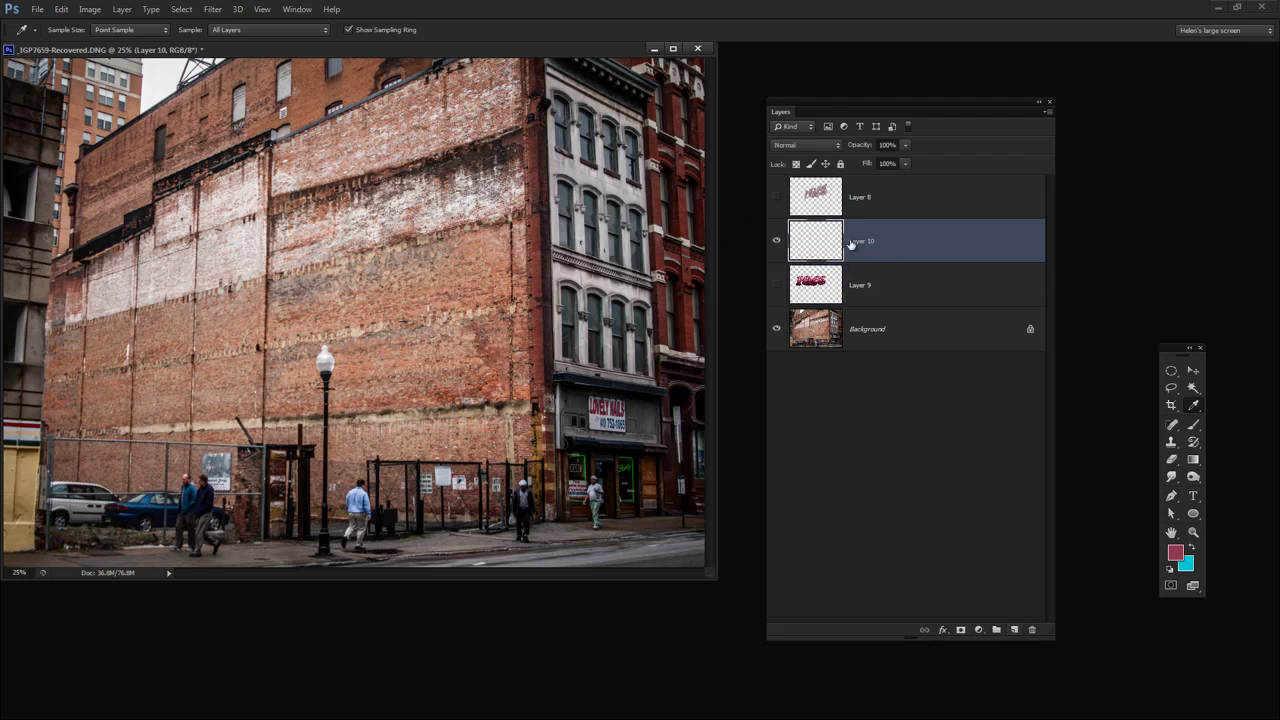
- Open Vanishing Point and delete the old perspective plane
left_click(212, 9)
left_click(251, 115)
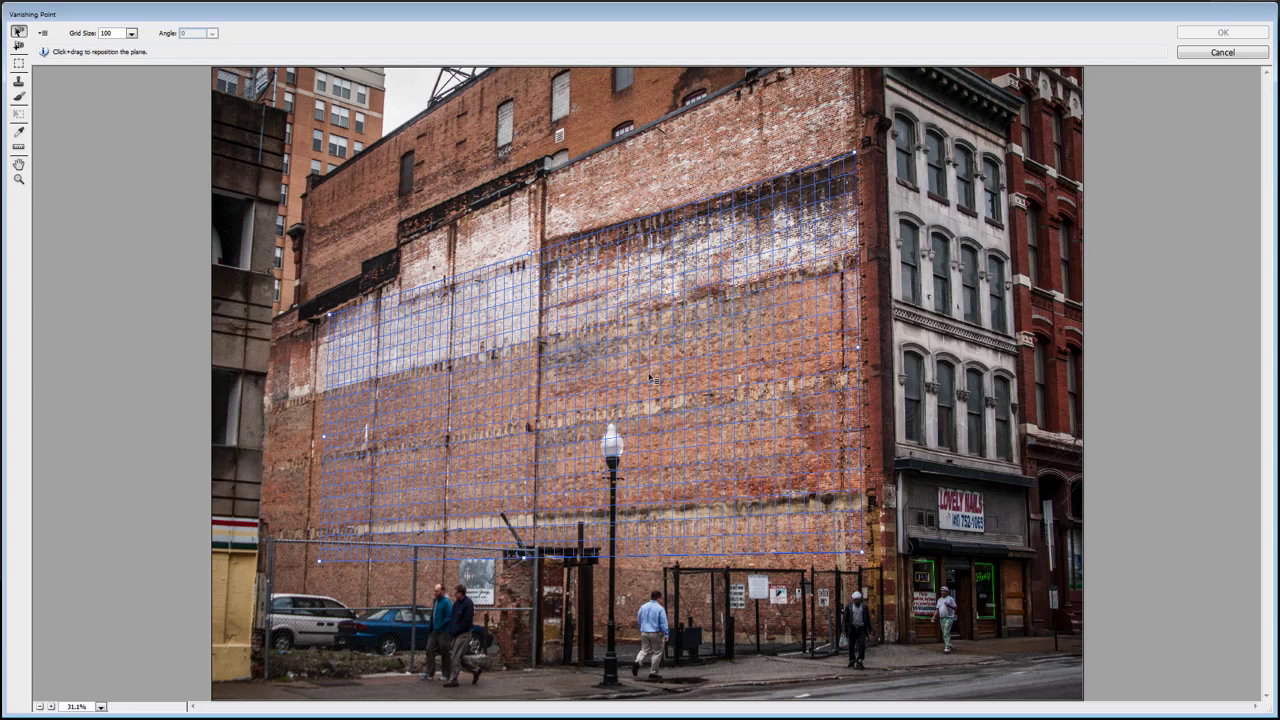
key("BackSpace")
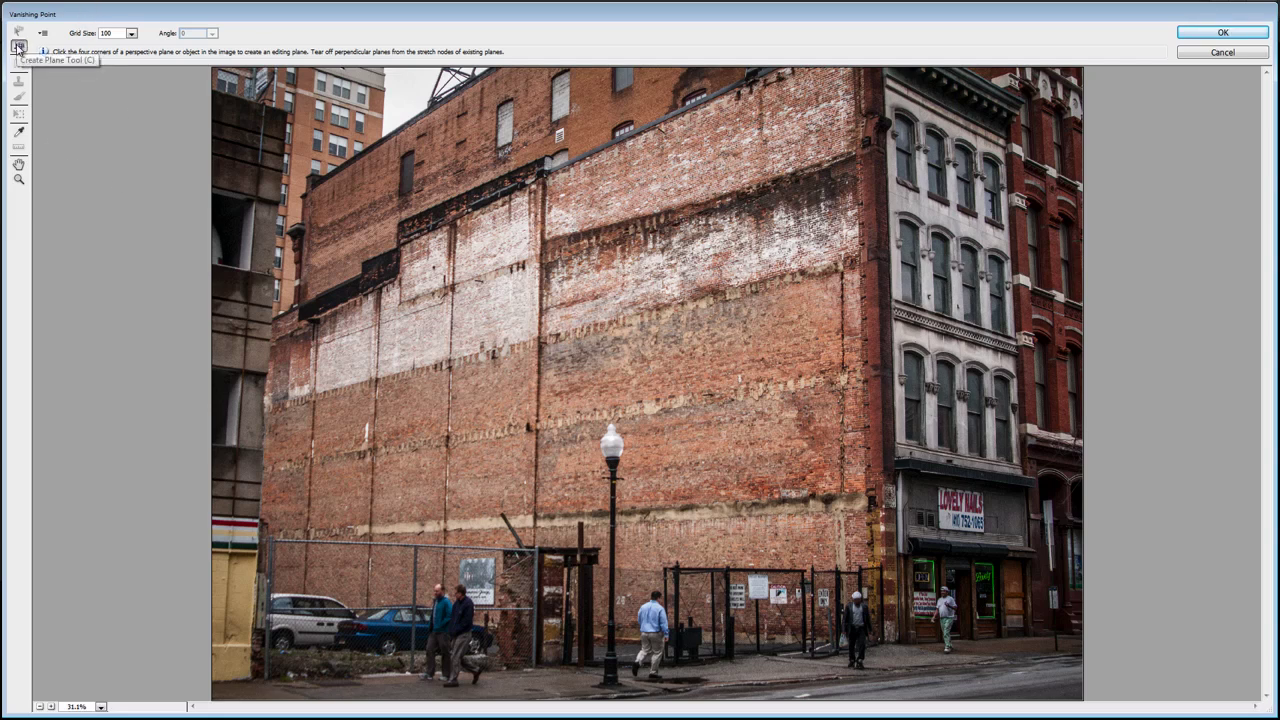
- Draw a new plane on the brick wall's corners and adjust its corner nodes to fit
left_click(320, 297)
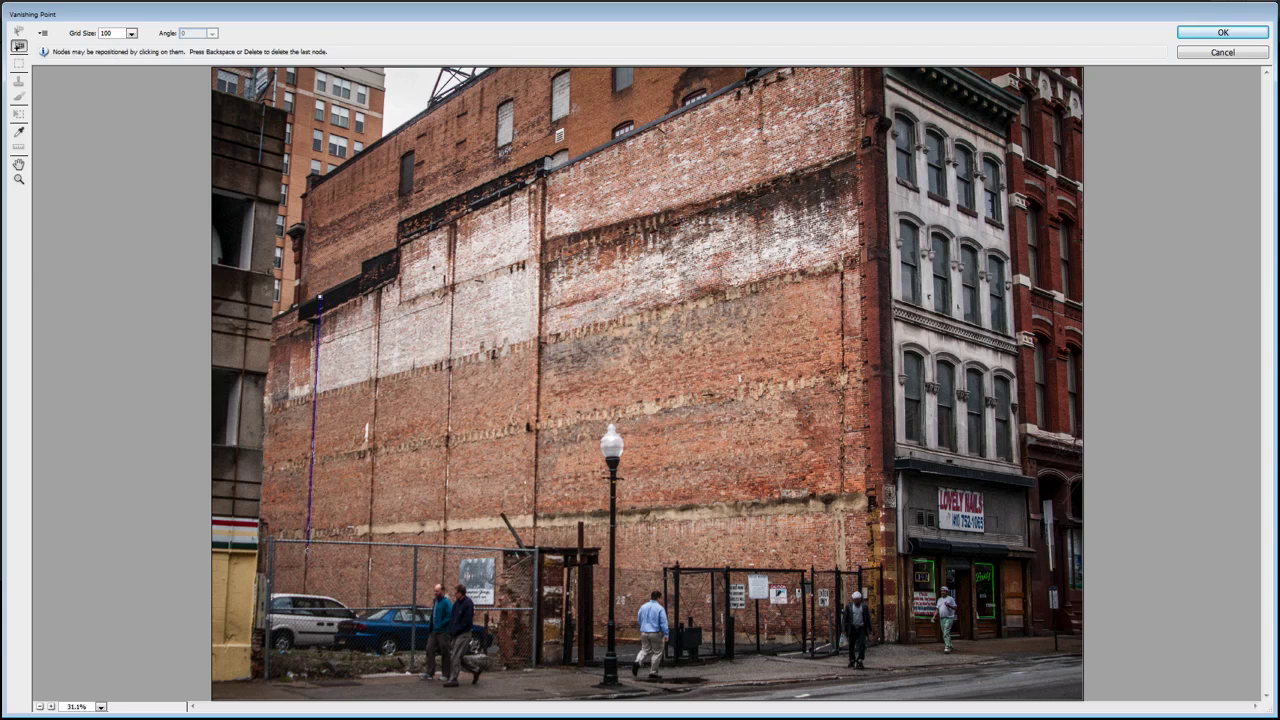
left_click(870, 507)
left_click(828, 172)
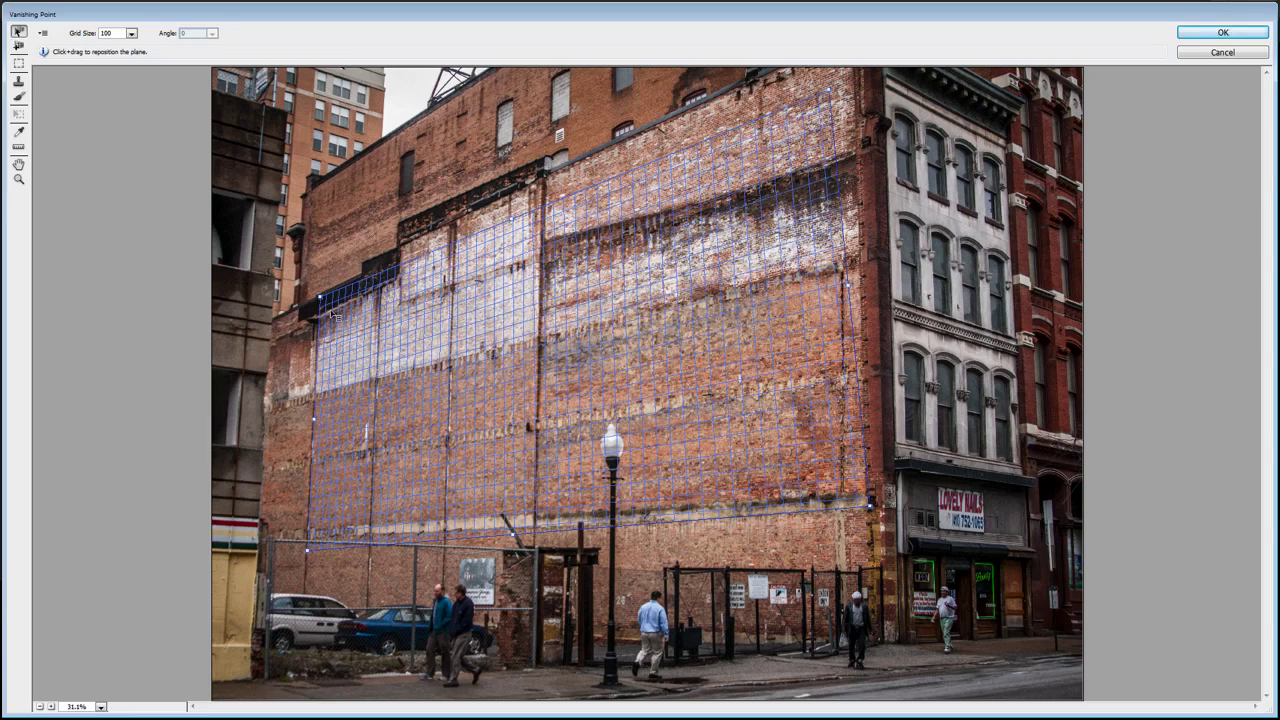
mouse_move(319, 299)
left_mouse_down()
mouse_move(318, 259)
mouse_move(318, 283)
left_mouse_up()
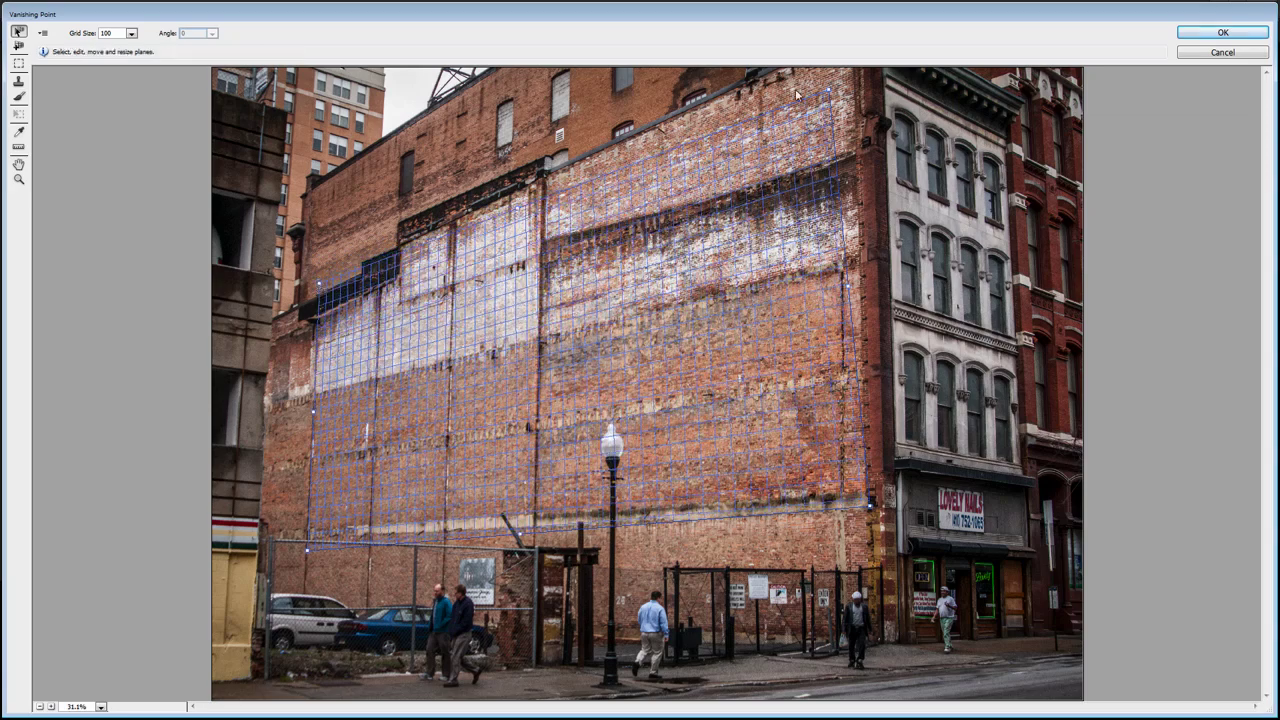
left_click_drag(831, 91, 851, 79)
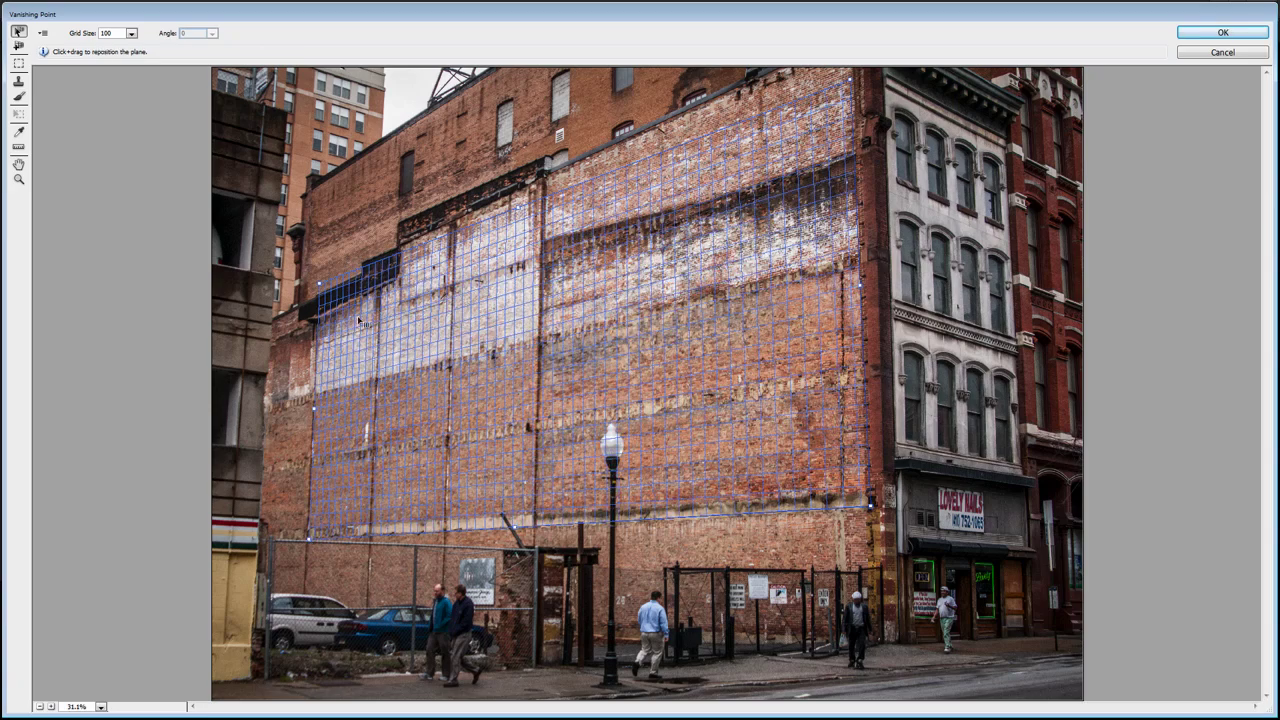
mouse_move(315, 284)
left_mouse_down()
mouse_move(330, 283)
mouse_move(327, 299)
left_mouse_up()
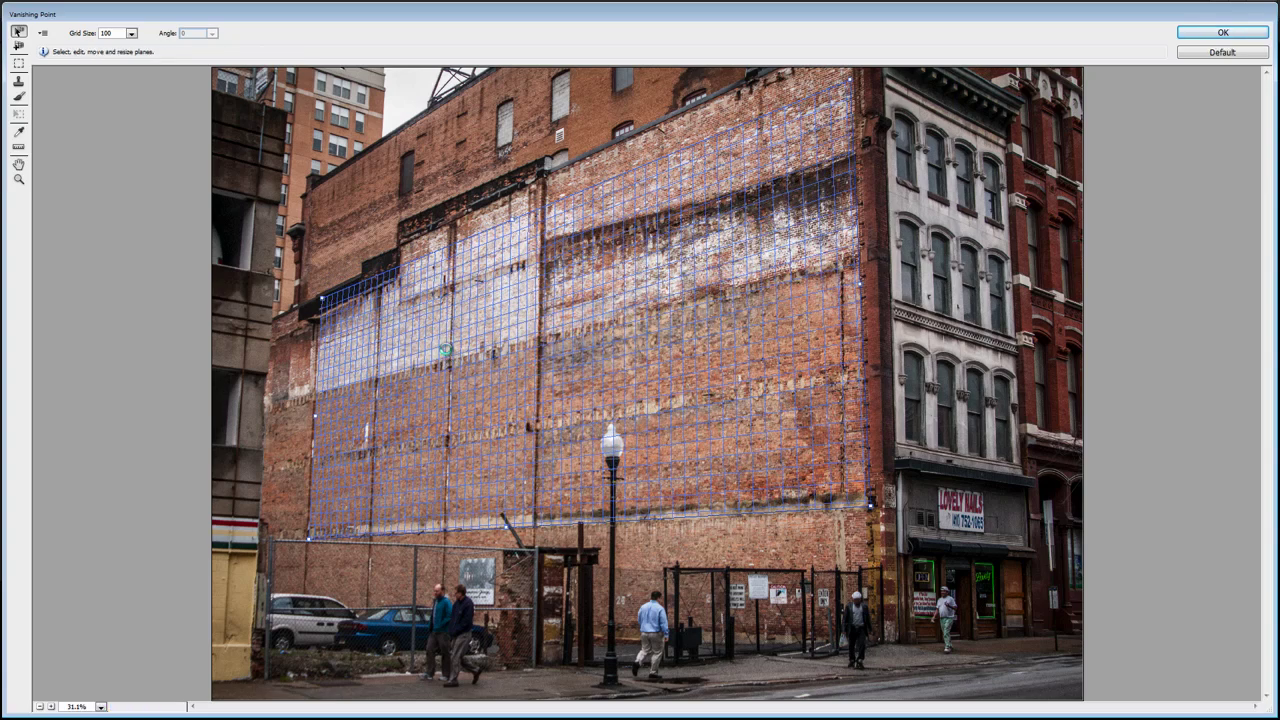
- Paste the PEACE graffiti onto the wall plane, scale it to the upper wall, and apply Vanishing Point
key("ctrl+v")
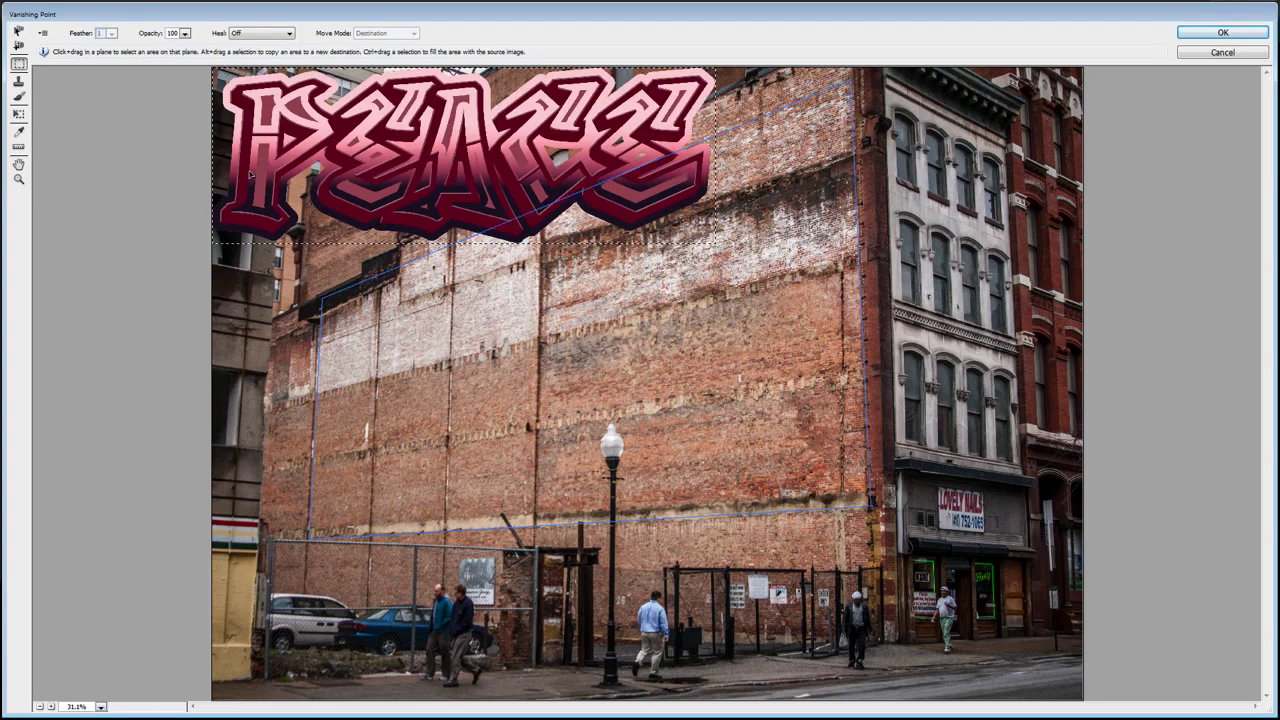
left_click_drag(398, 172, 393, 371)
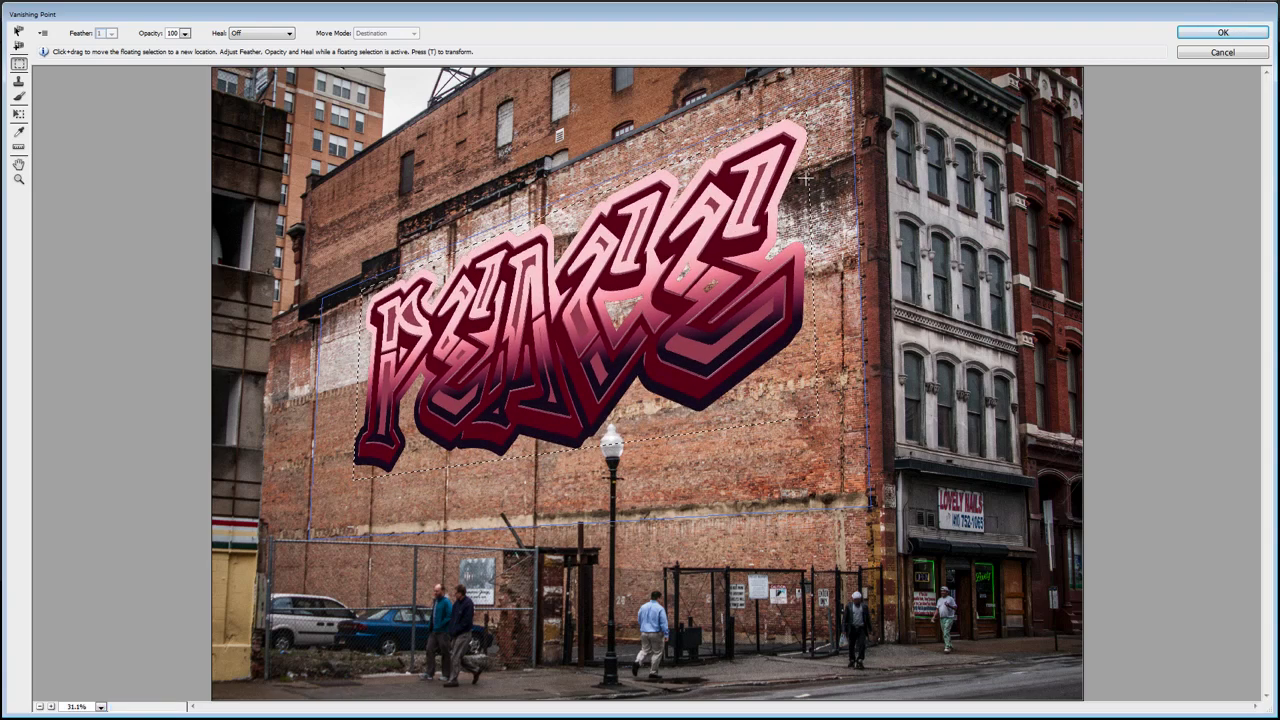
left_click(18, 113)
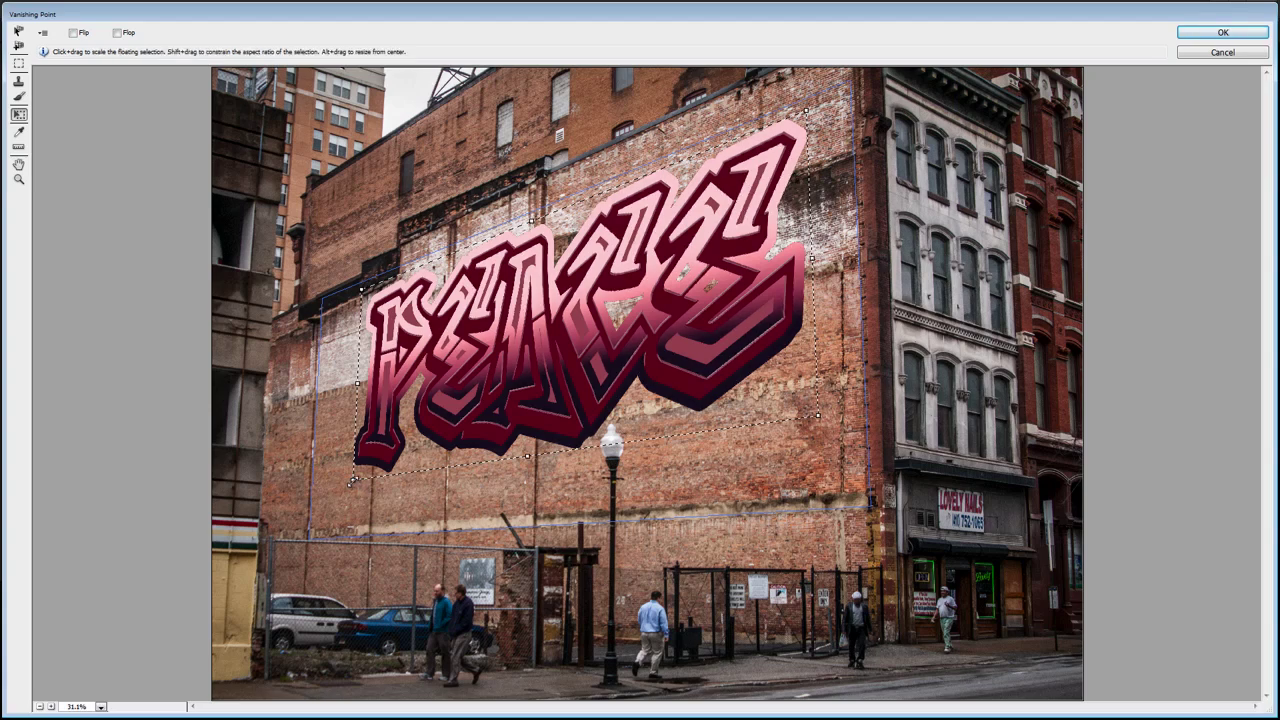
left_click_drag(351, 483, 459, 391)
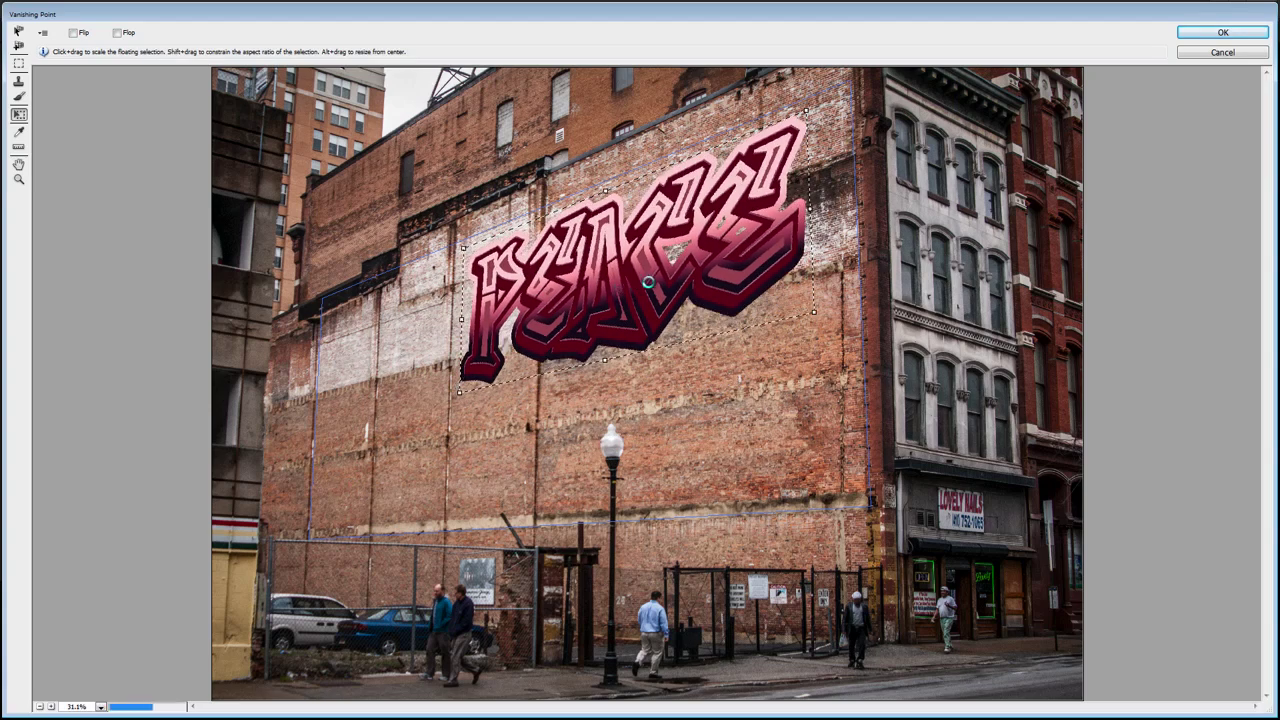
left_click_drag(675, 281, 676, 286)
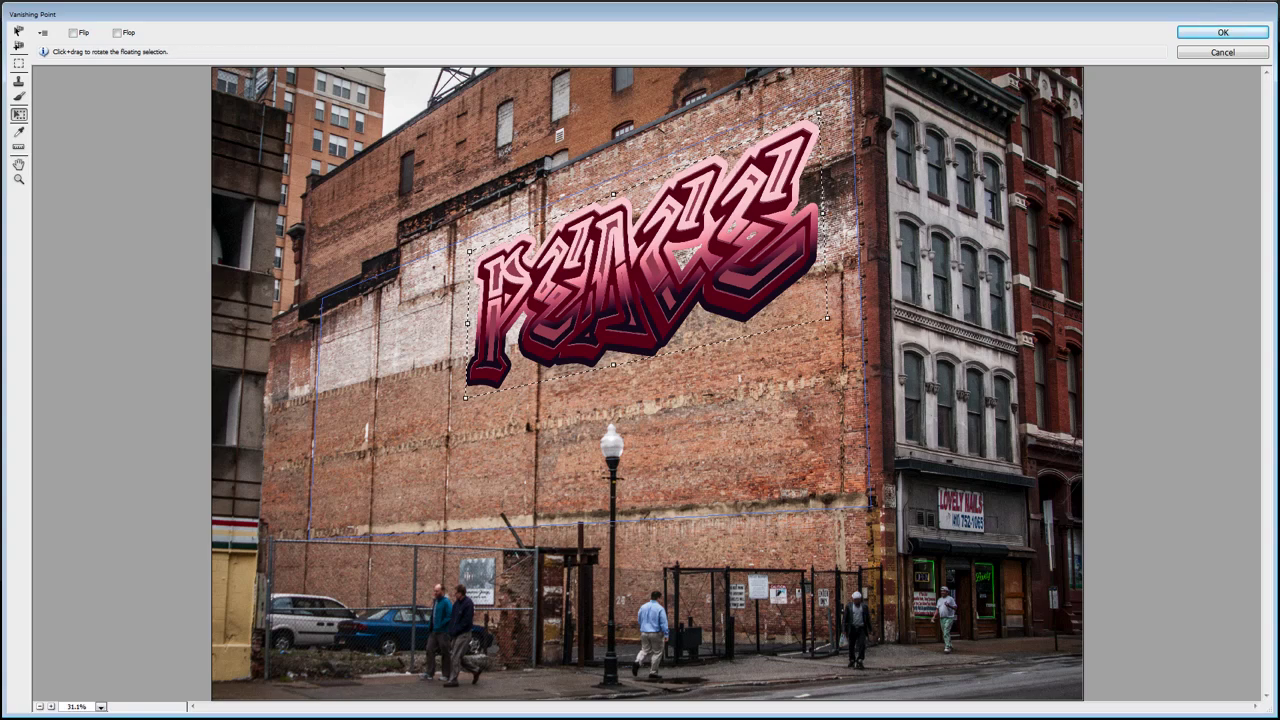
left_click_drag(820, 115, 829, 105)
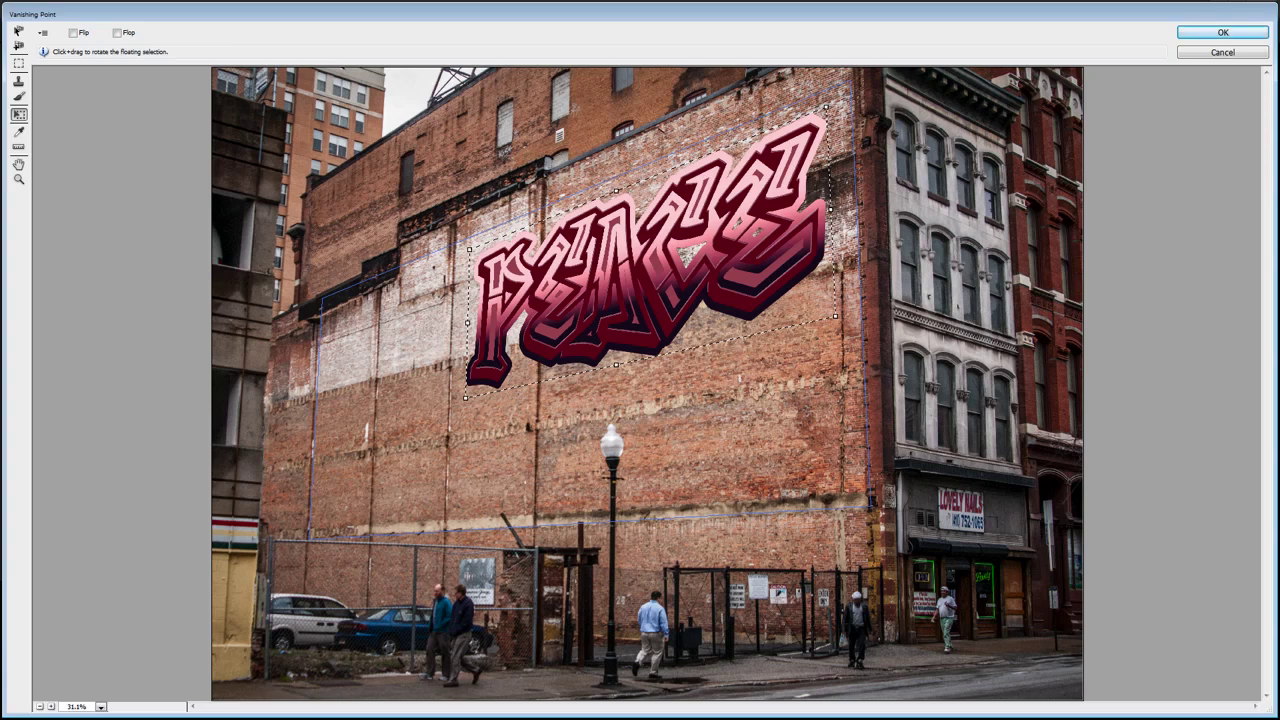
left_click(1222, 33)
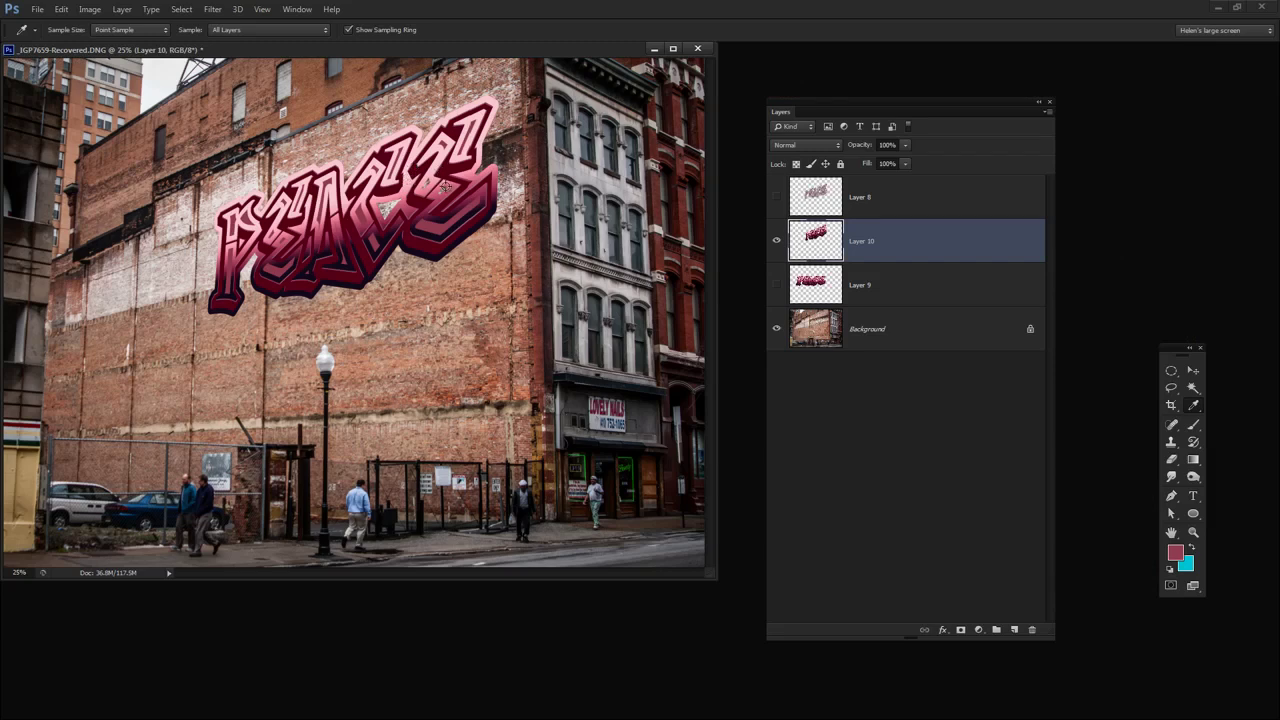
- Drag the CoffeeShop Painting Texture 3 Background layer into the wall photo as Layer 11
left_click(297, 10)
left_click(716, 203)
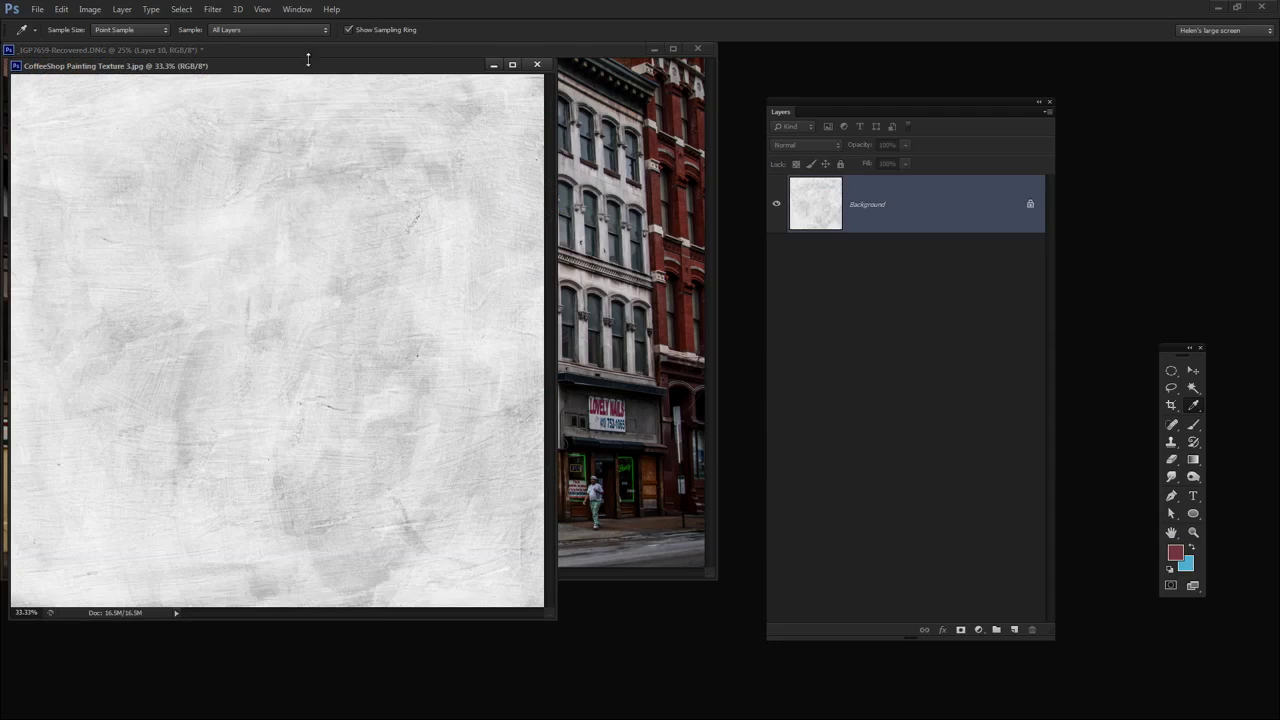
left_click_drag(300, 47, 406, 96)
left_click_drag(920, 207, 396, 384)
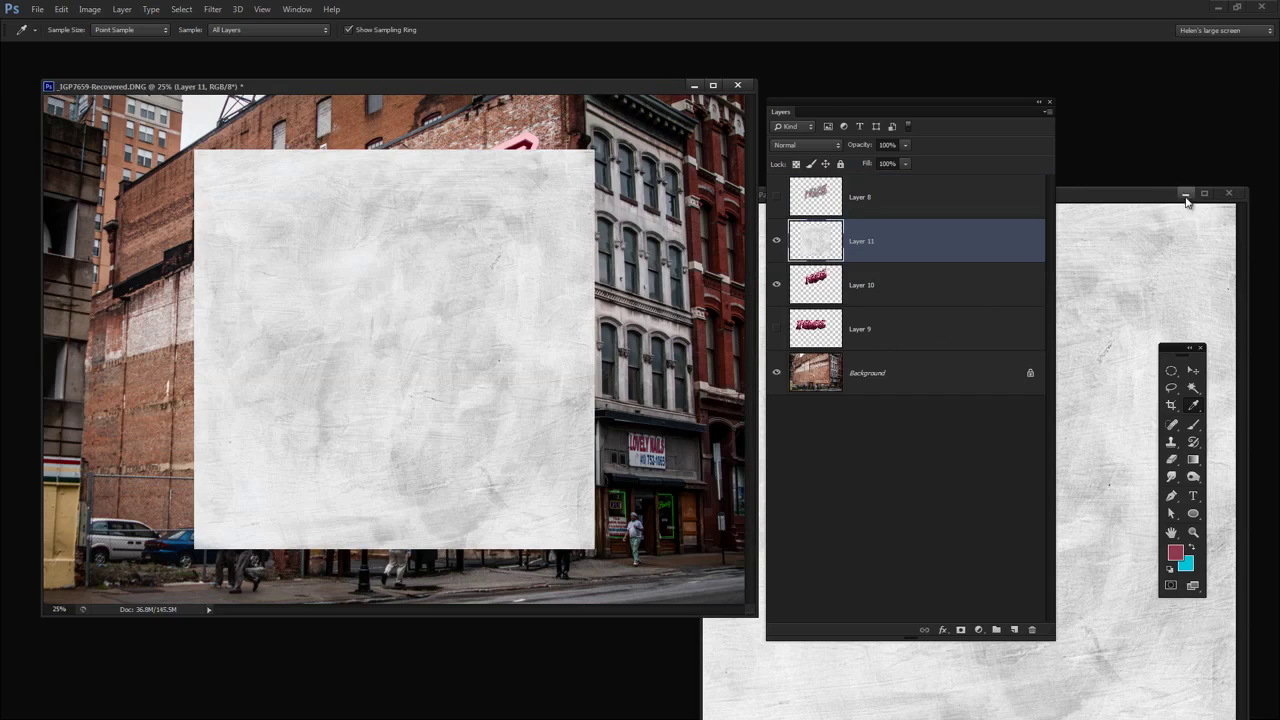
- Widen, squash and rotate the Layer 11 texture about -19.86° over the upper wall, then commit
left_click(1185, 197)
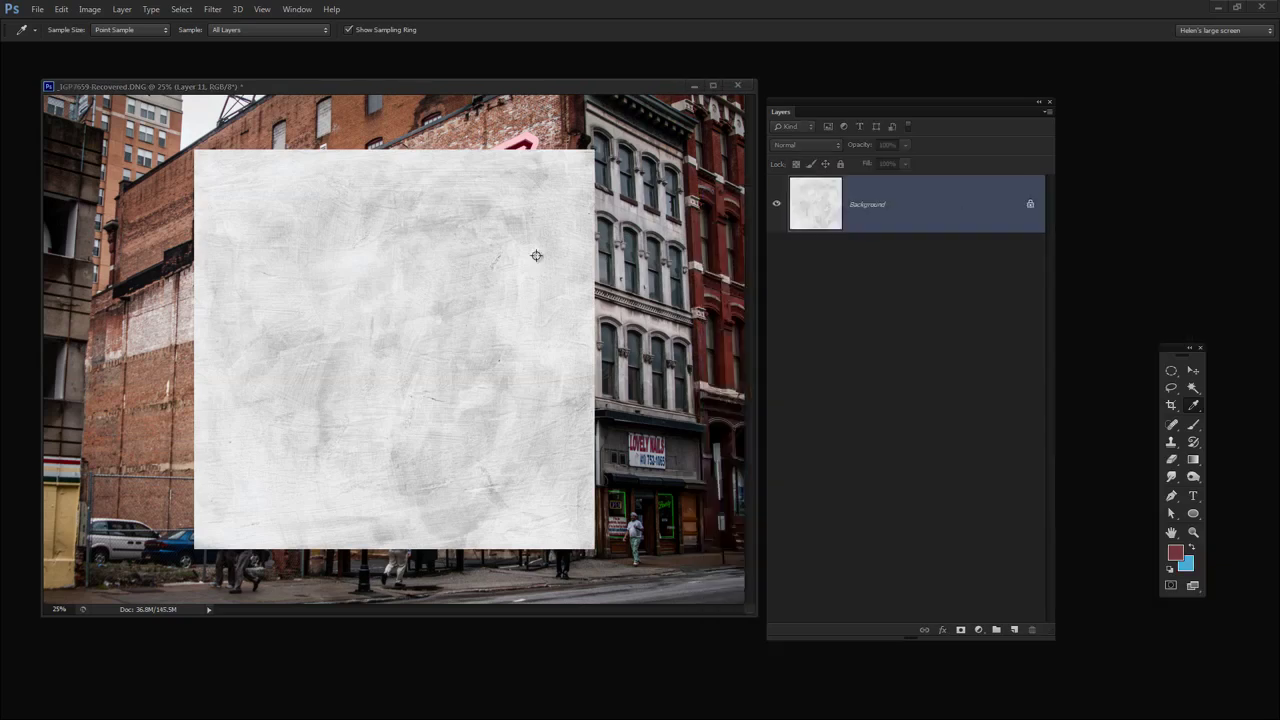
left_click(1193, 372)
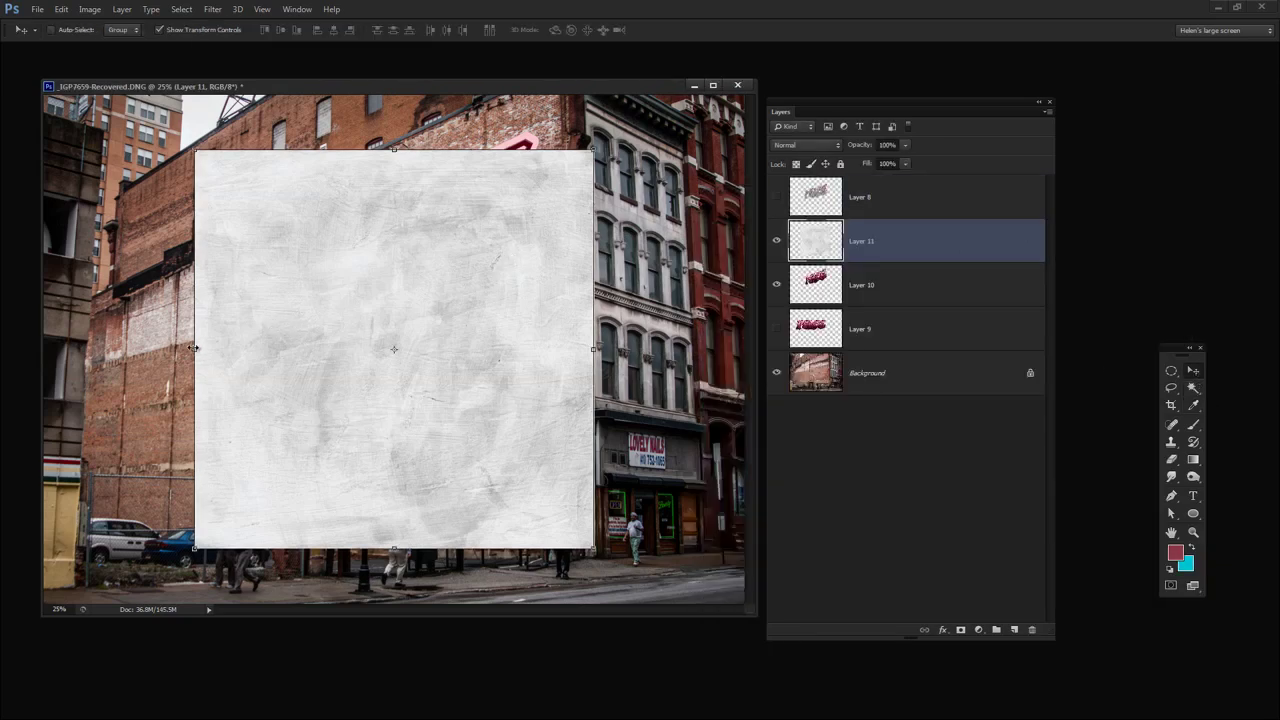
left_click_drag(193, 347, 139, 349)
left_click_drag(366, 148, 366, 224)
left_click_drag(630, 218, 560, 118)
left_click_drag(337, 363, 363, 271)
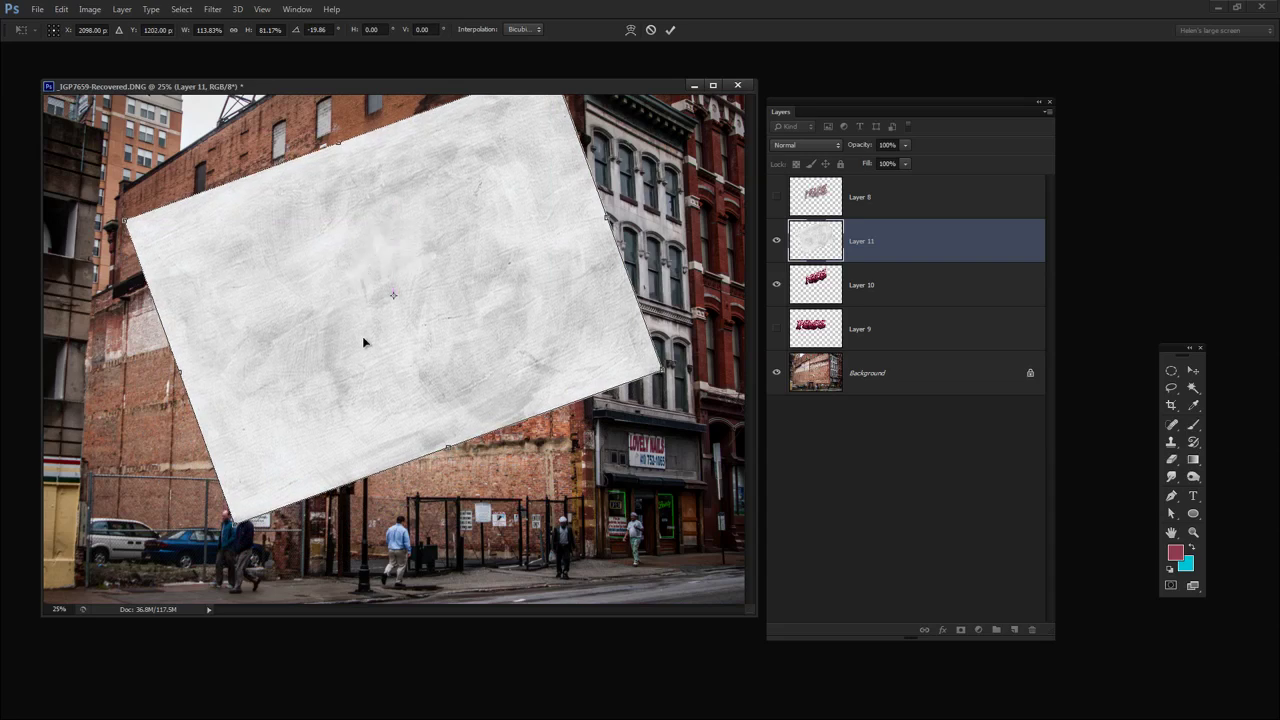
left_click_drag(363, 343, 341, 333)
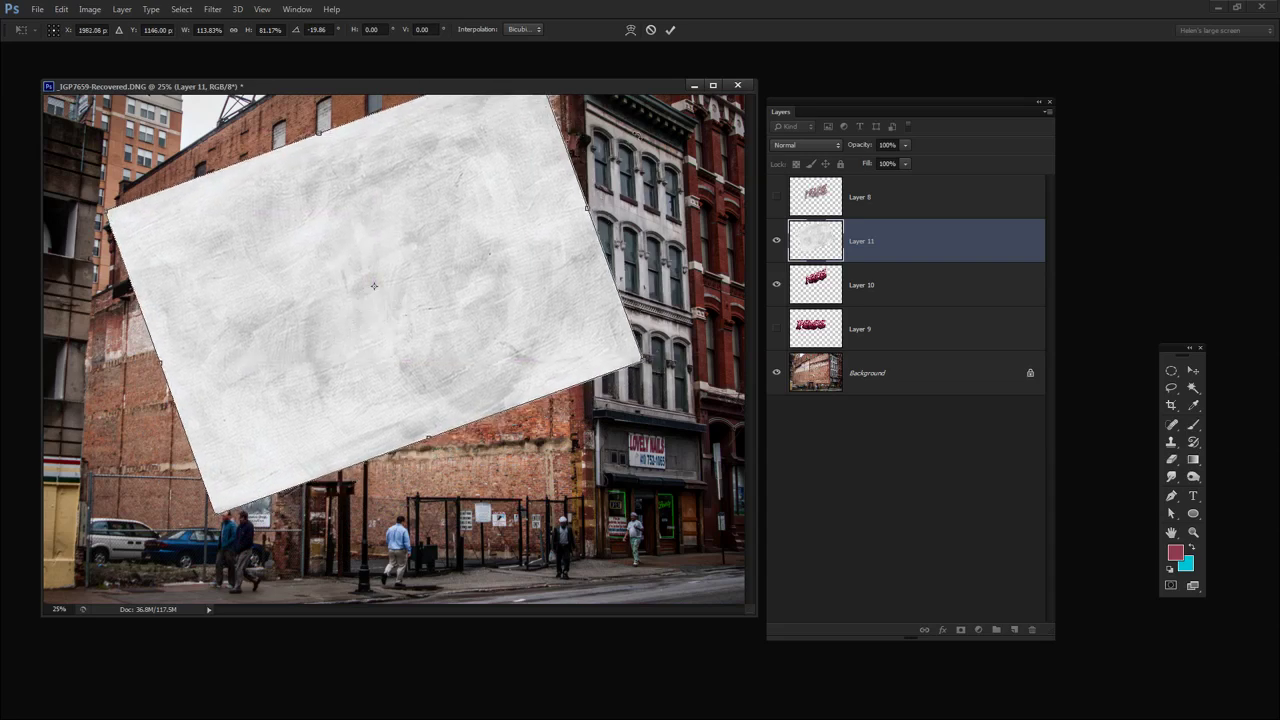
left_click(670, 29)
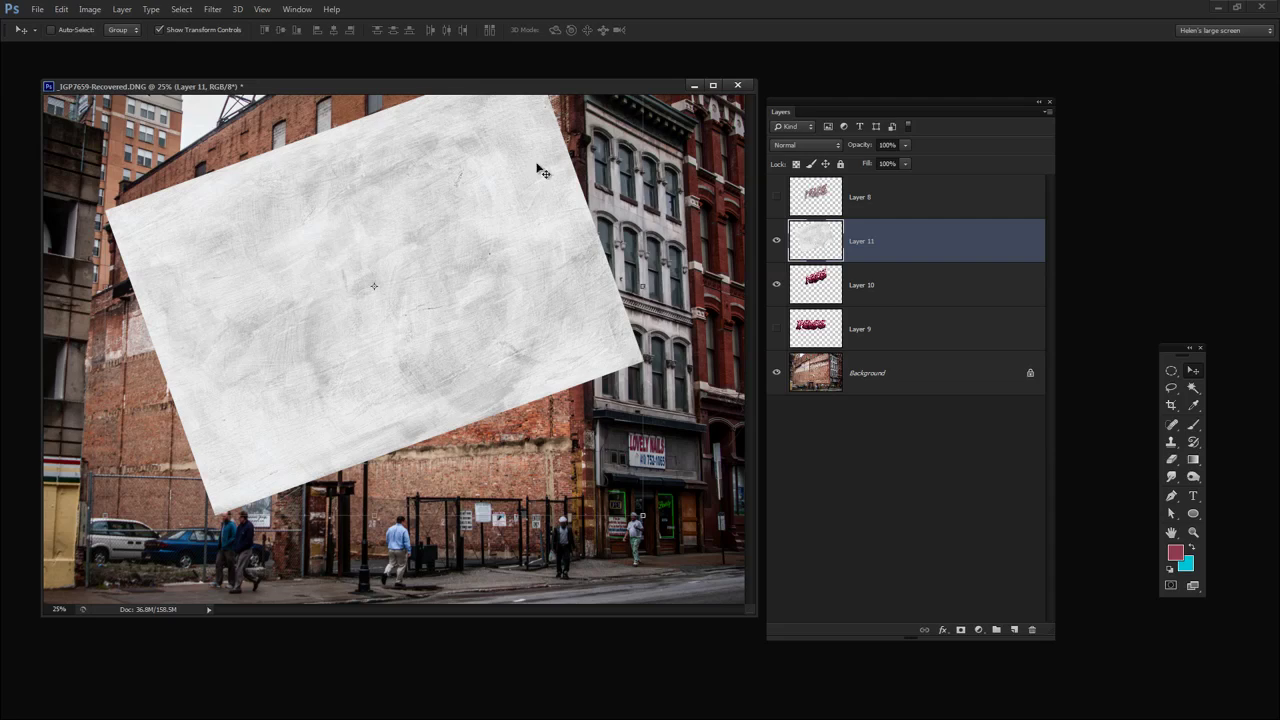
- Copy Layer 11's texture pixels, hide Layer 11, deselect, and make Layer 10 active
left_click(820, 240, "ctrl")
left_click(60, 9)
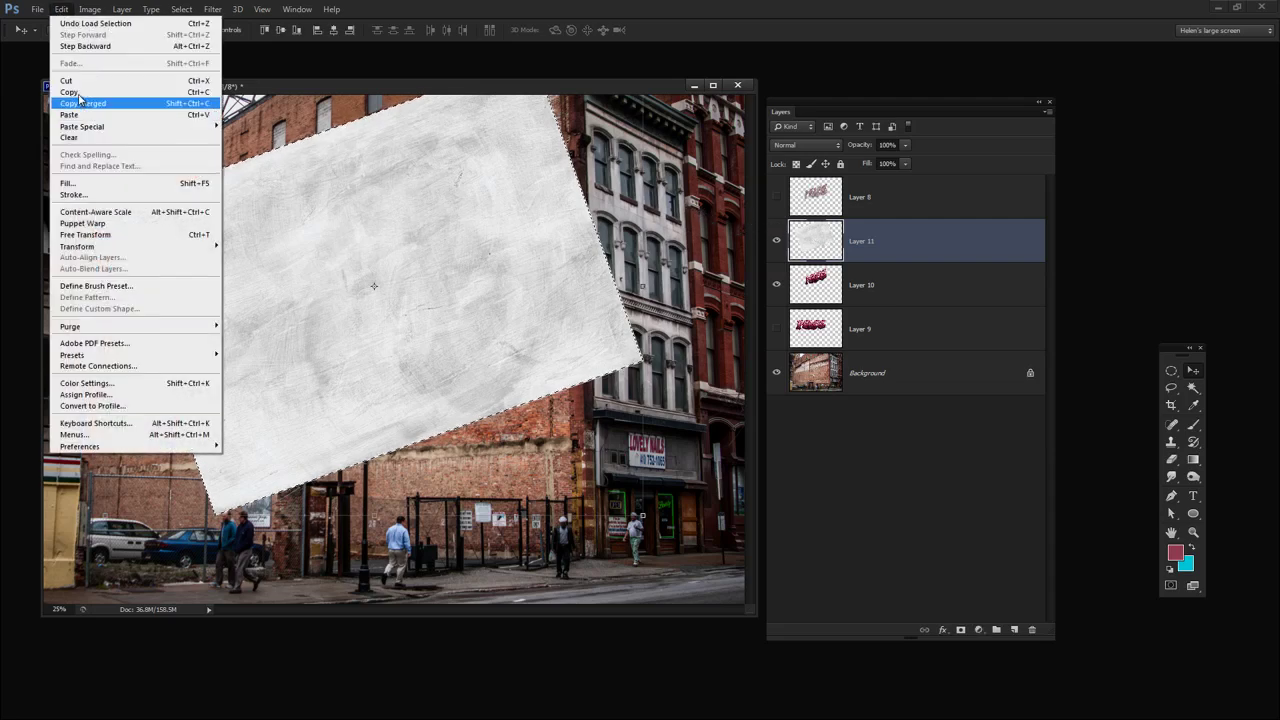
left_click(82, 92)
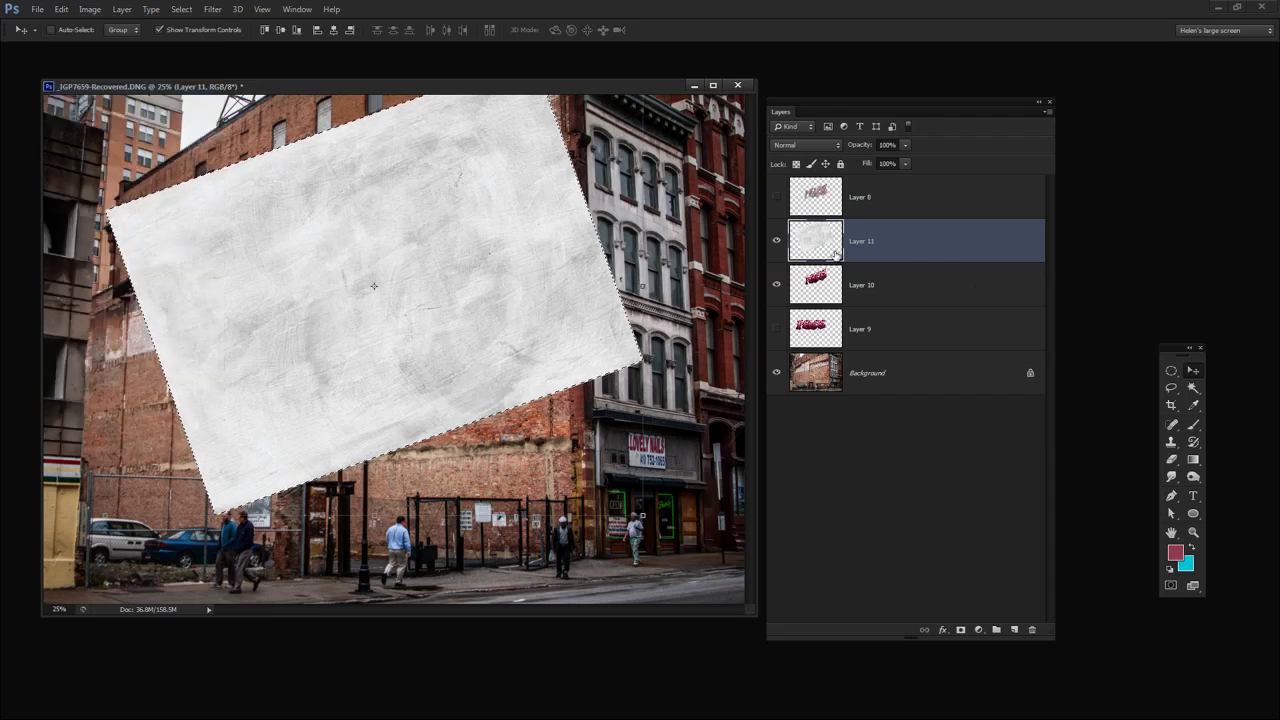
left_click(776, 241)
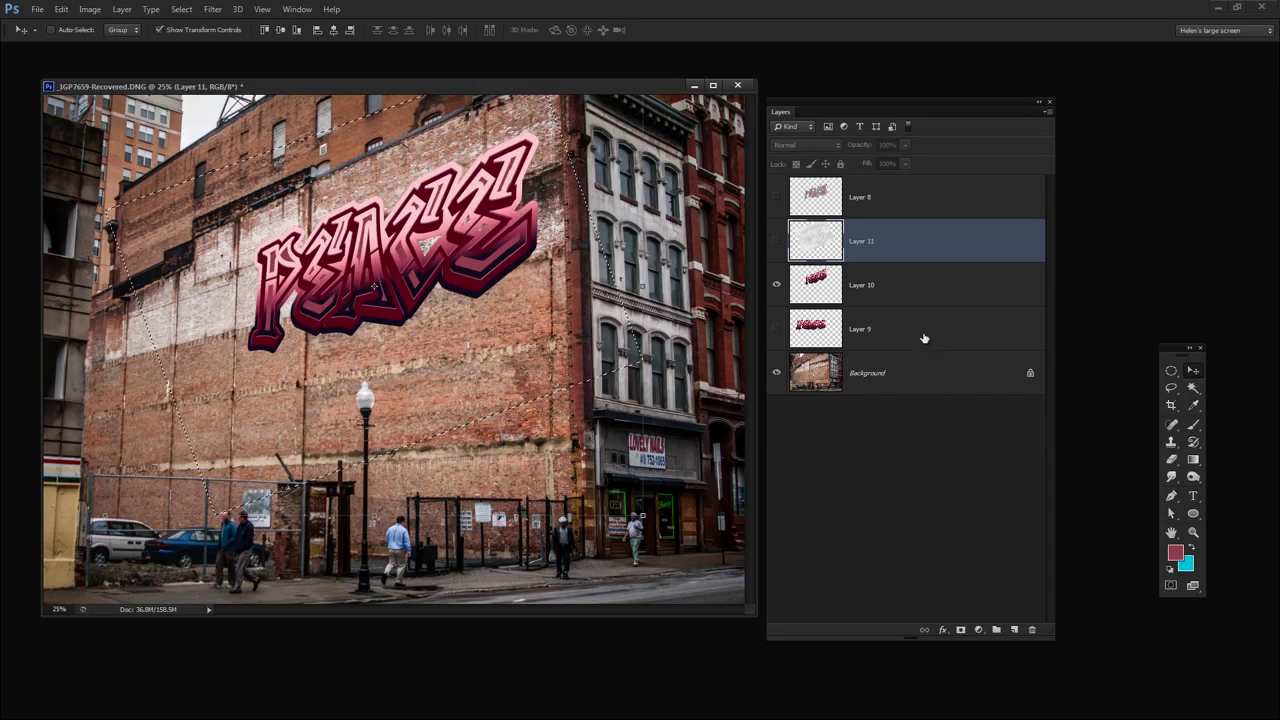
key("ctrl+d")
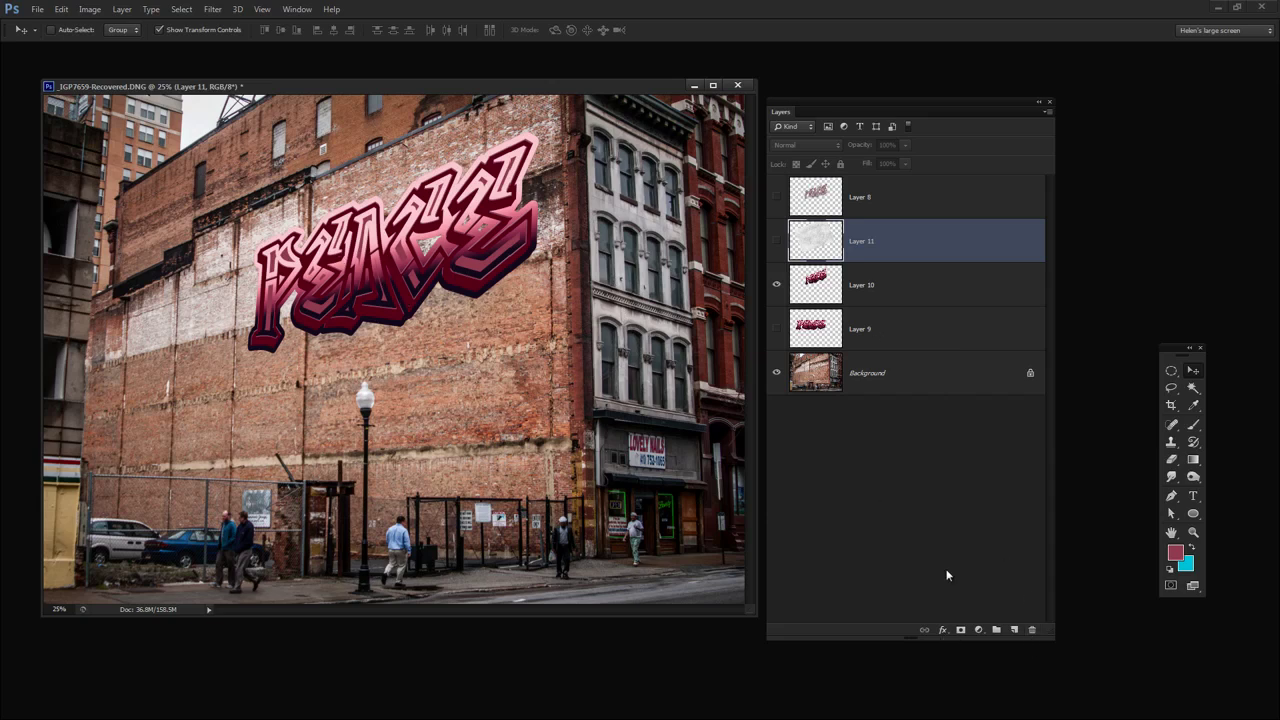
left_click(855, 286)
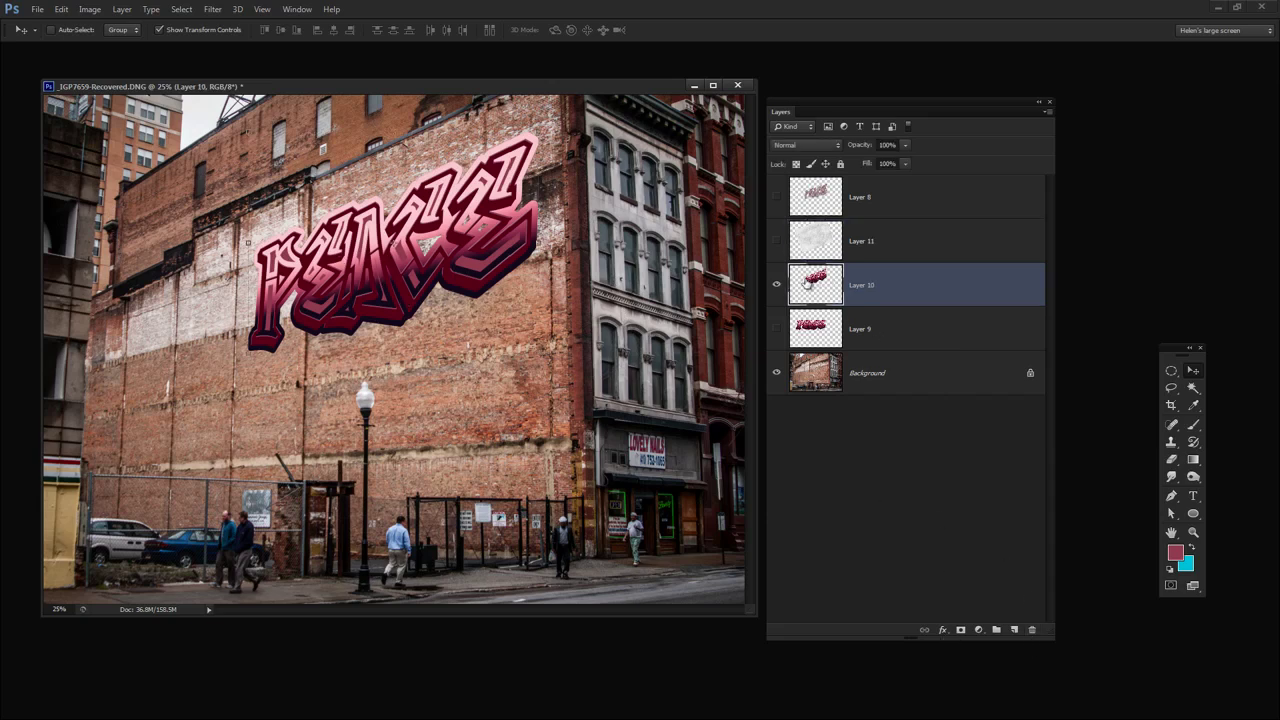
- Add a white layer mask to Layer 10 and view the mask on its own
left_click(960, 630)
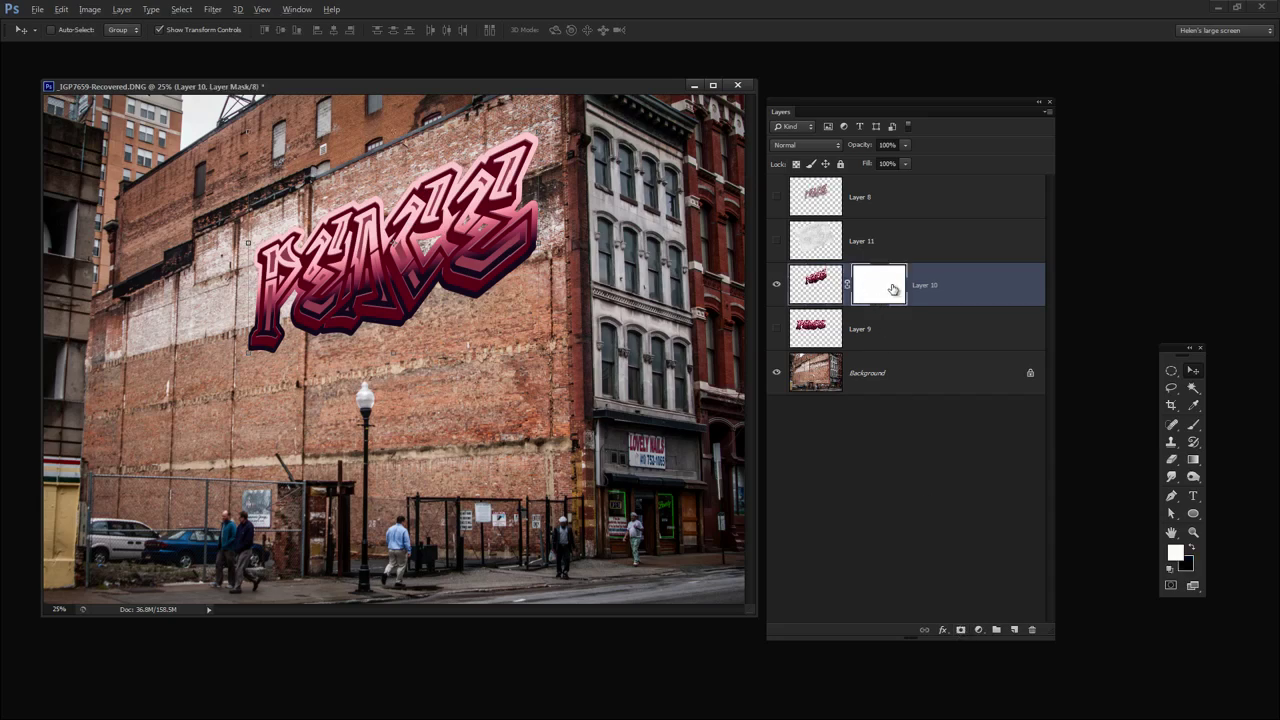
left_click(893, 288, "alt")
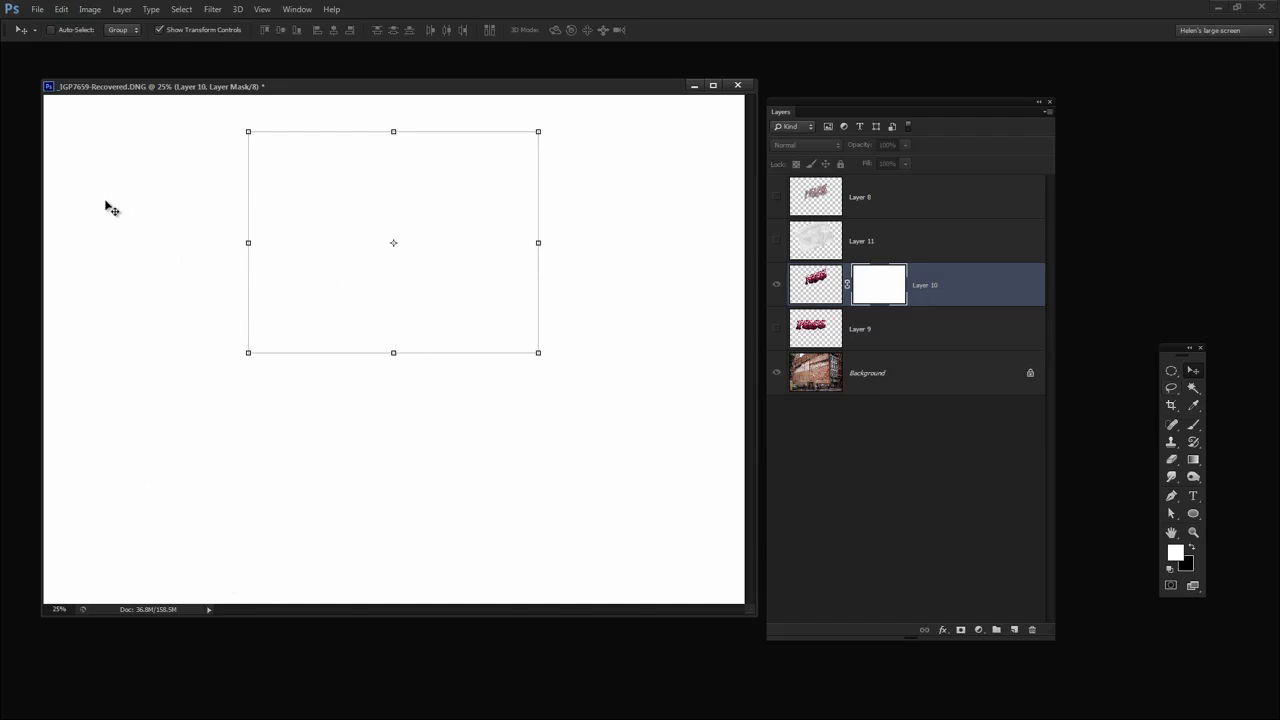
left_click(61, 9)
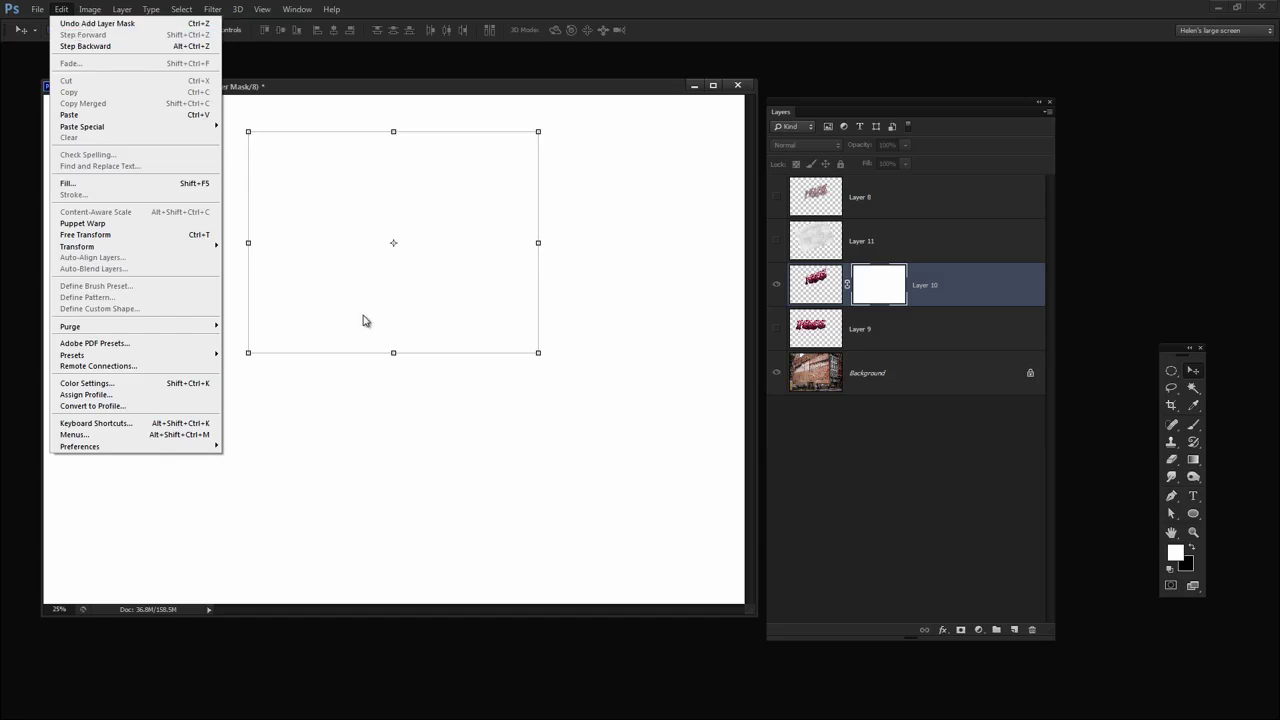
left_click(365, 322)
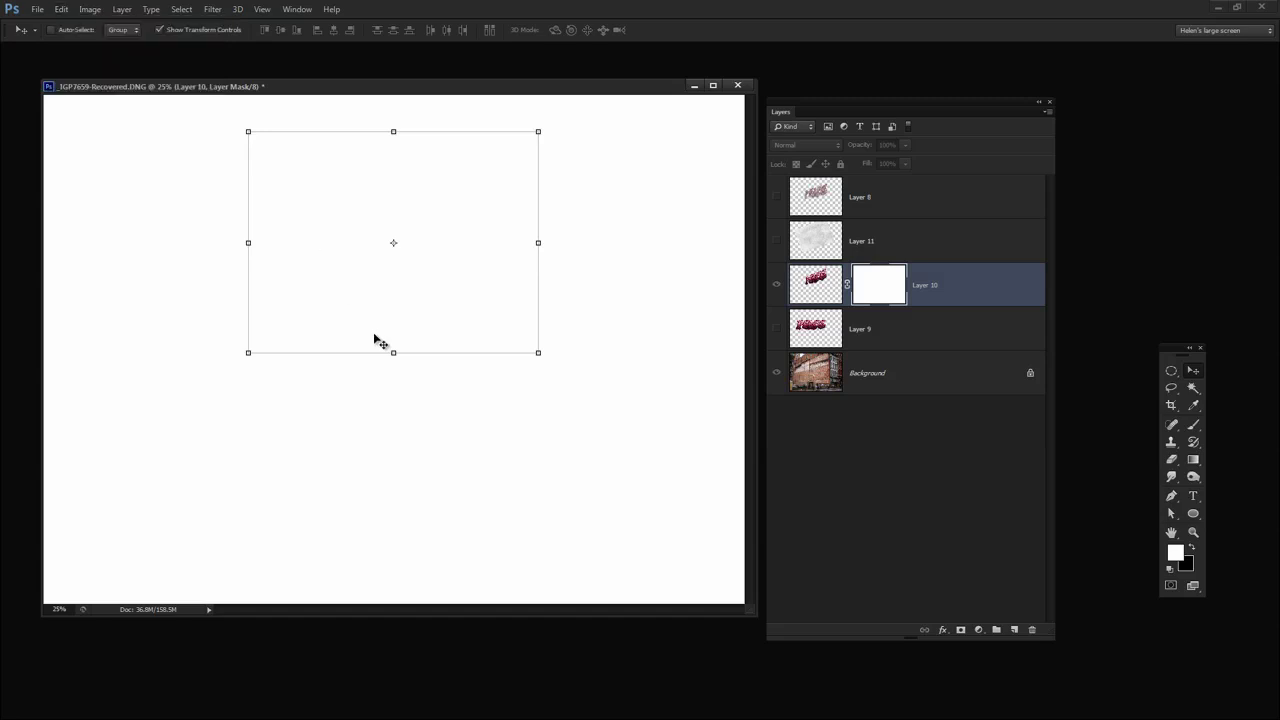
- Paste the copied painting texture into Layer 10's mask and nudge it slightly up
left_click(1171, 376)
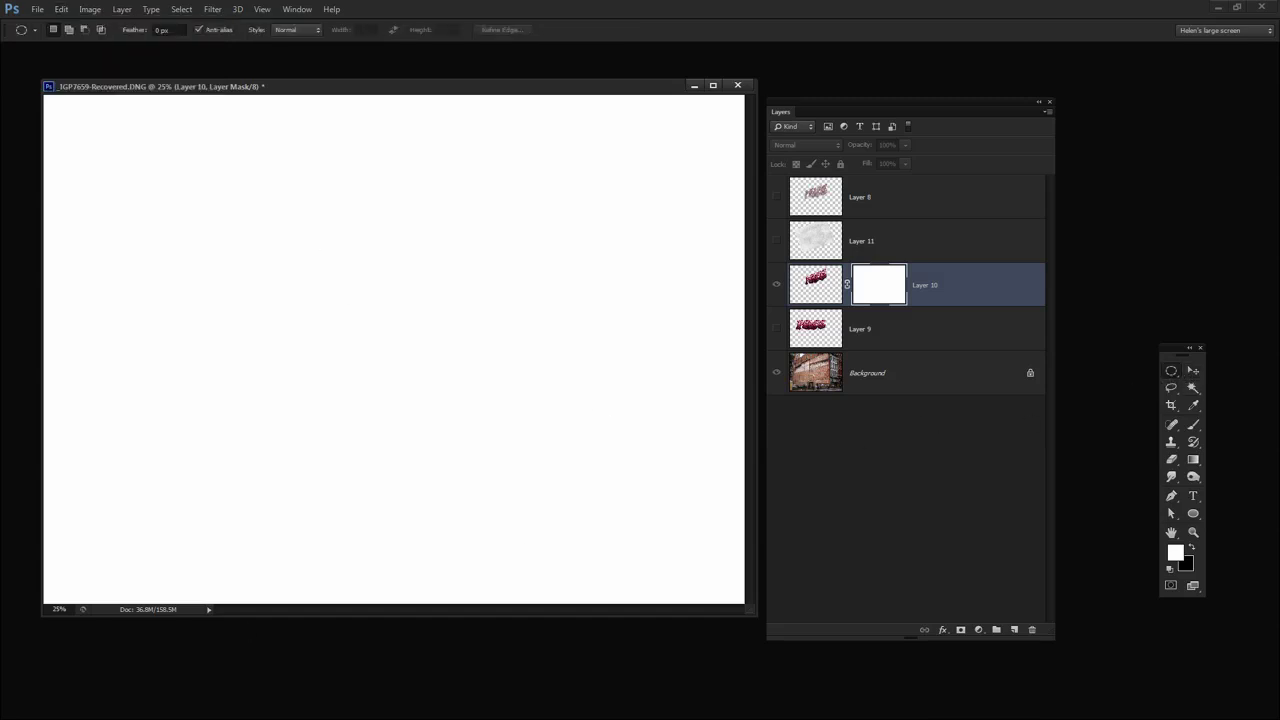
key("ctrl+v")
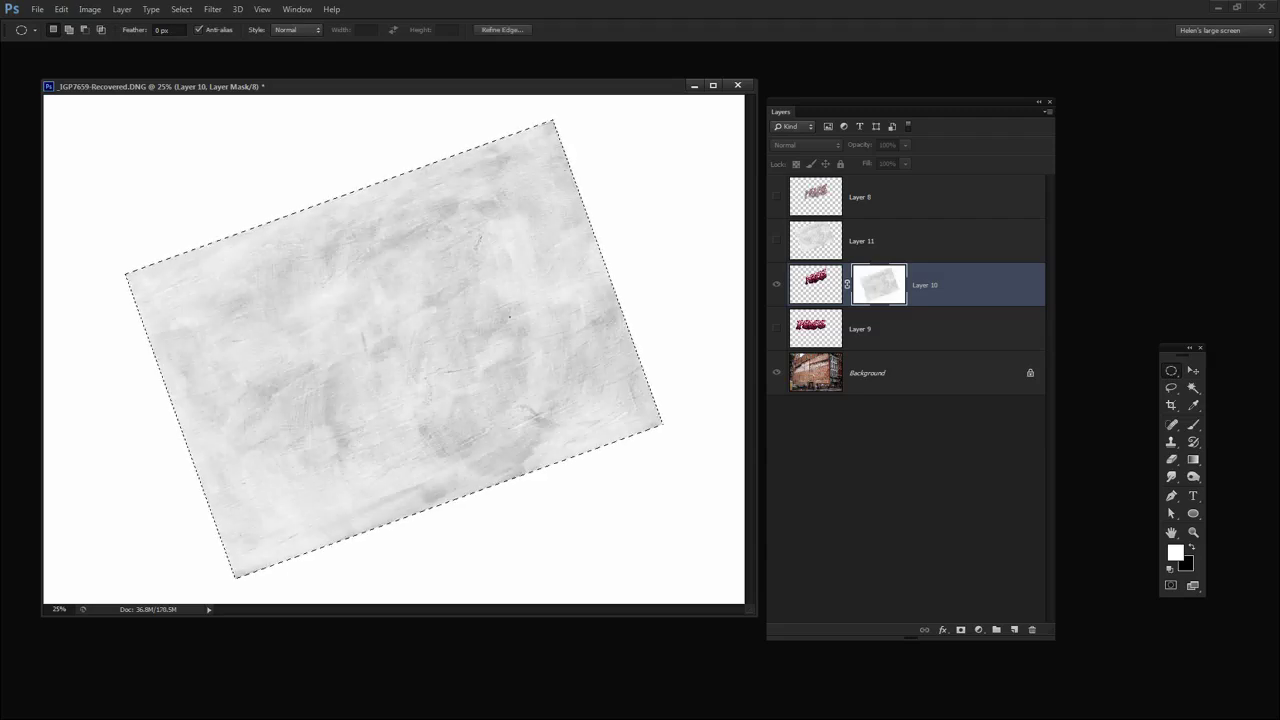
left_click(1191, 372)
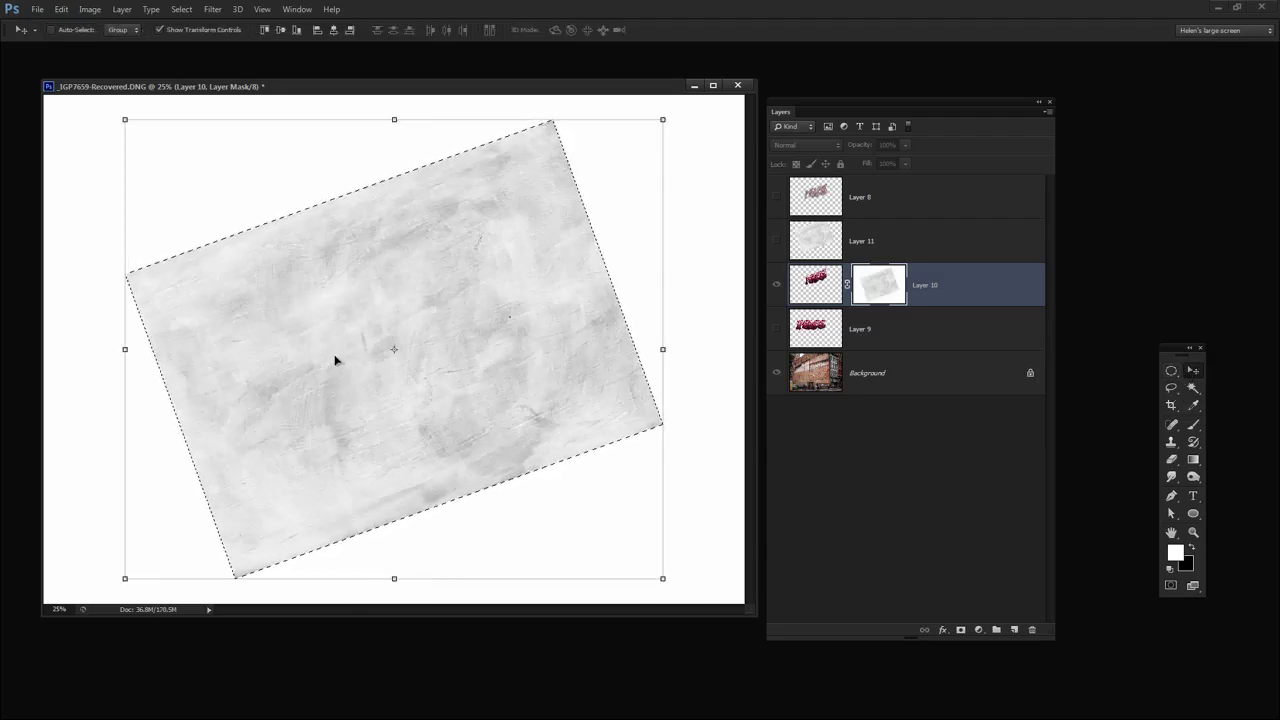
left_click_drag(331, 352, 323, 289)
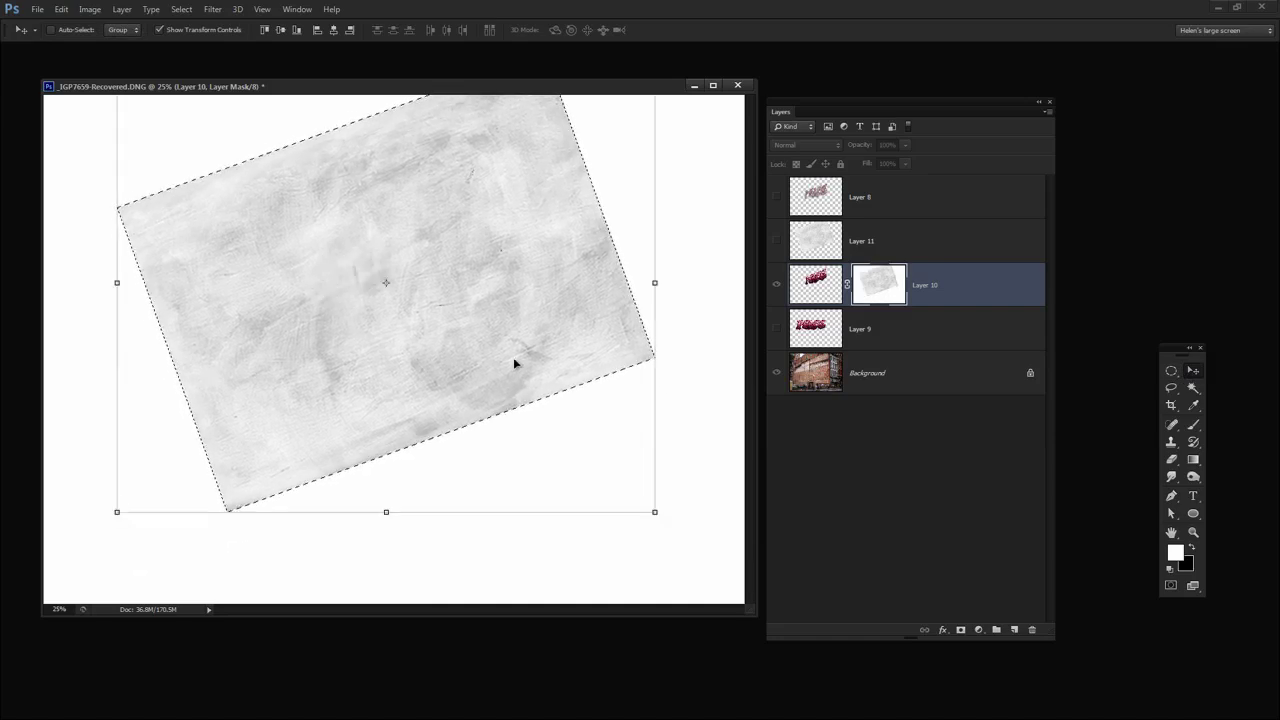
- Toggle Layer 10's mask off and on to compare the graffiti, then target the mask and deselect
left_click(817, 288)
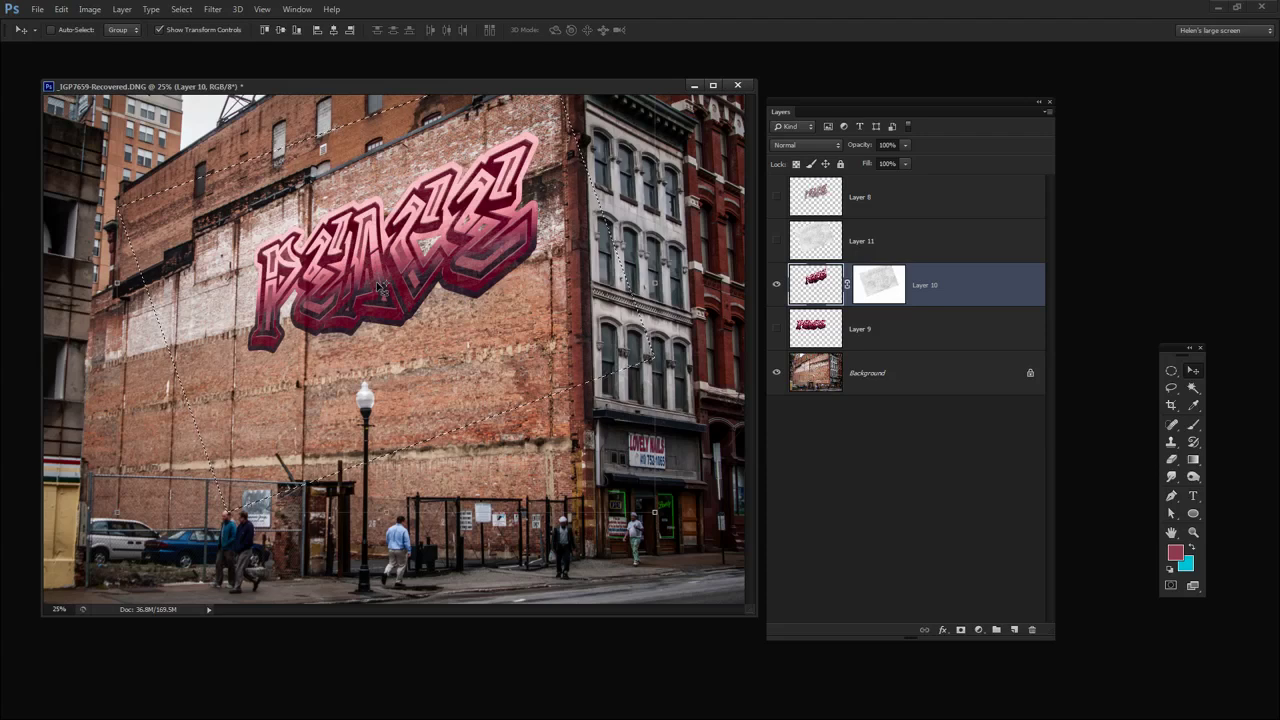
left_click(877, 282, "shift")
left_click(877, 282, "shift")
left_click(876, 283)
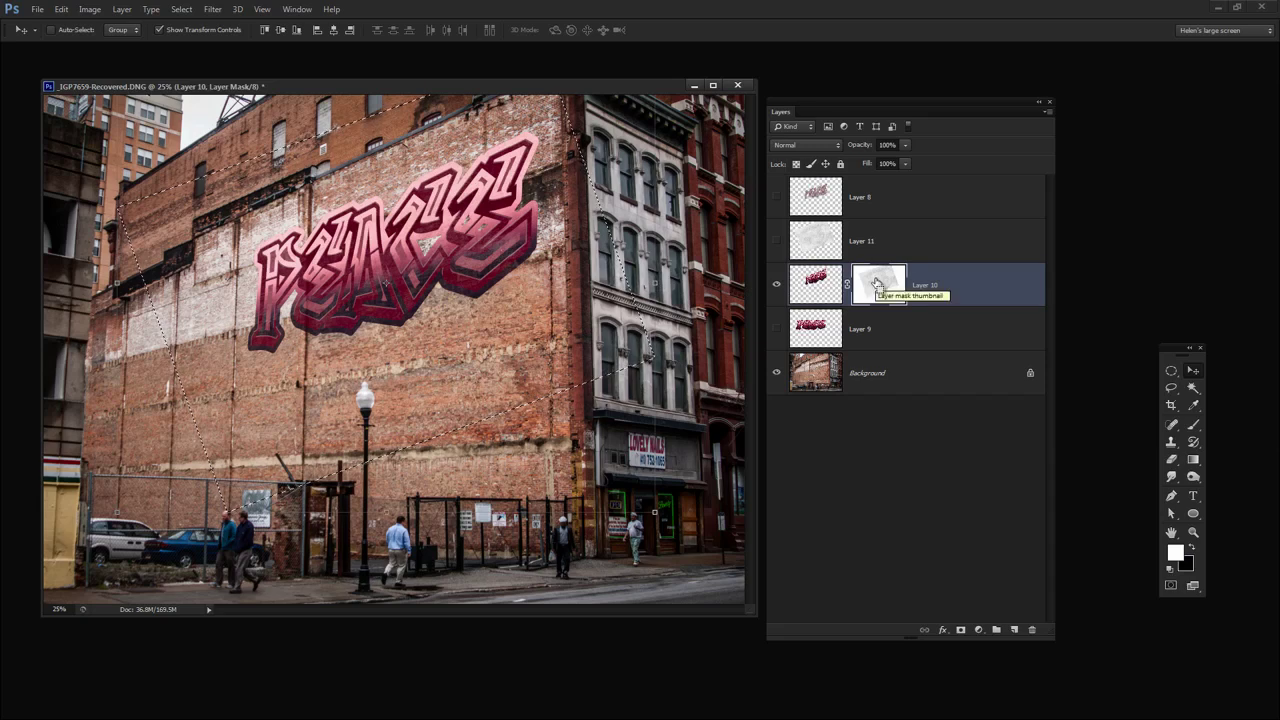
key("ctrl+d")
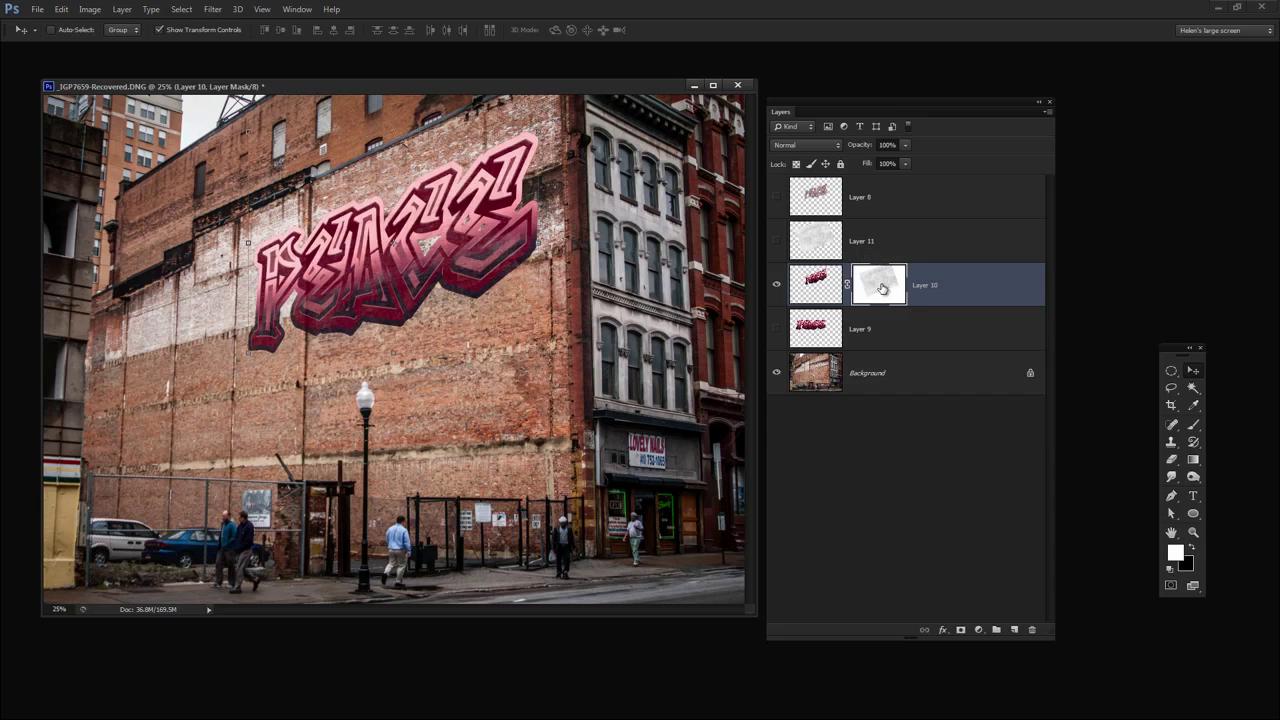
- View Layer 10's mask alone and open the Curves adjustment for it
left_click(880, 285, "alt")
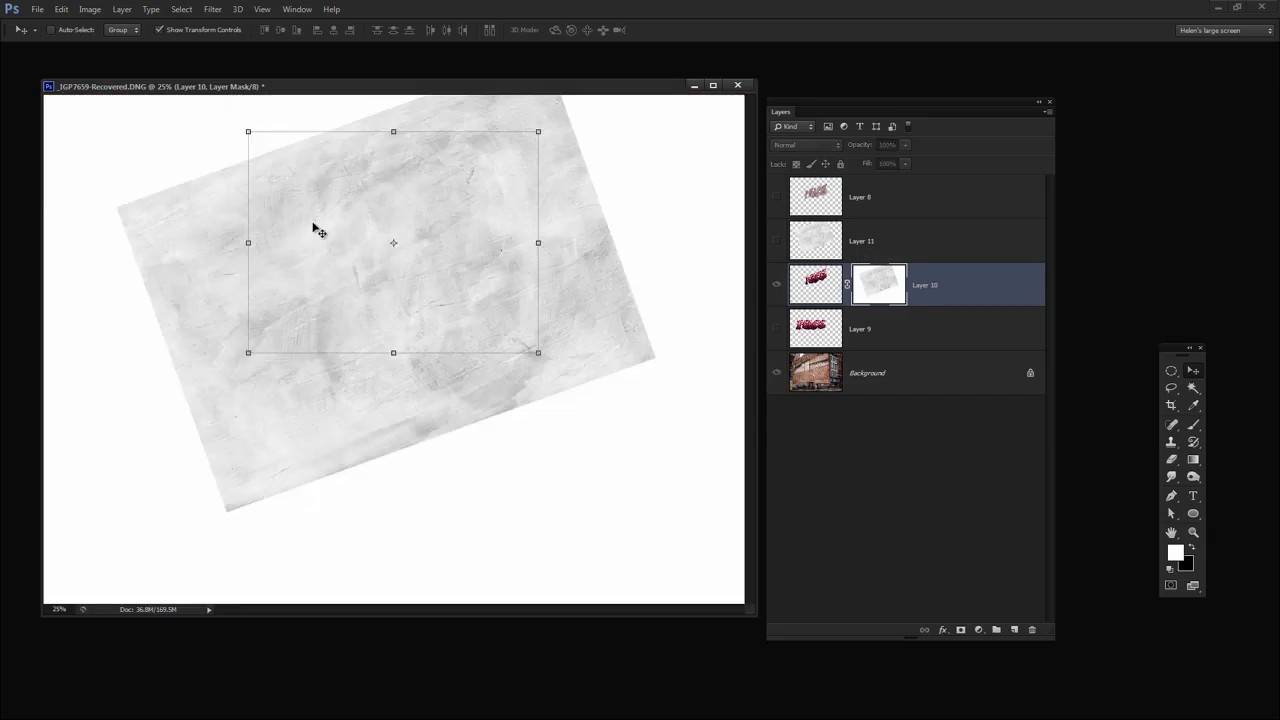
left_click(1172, 371)
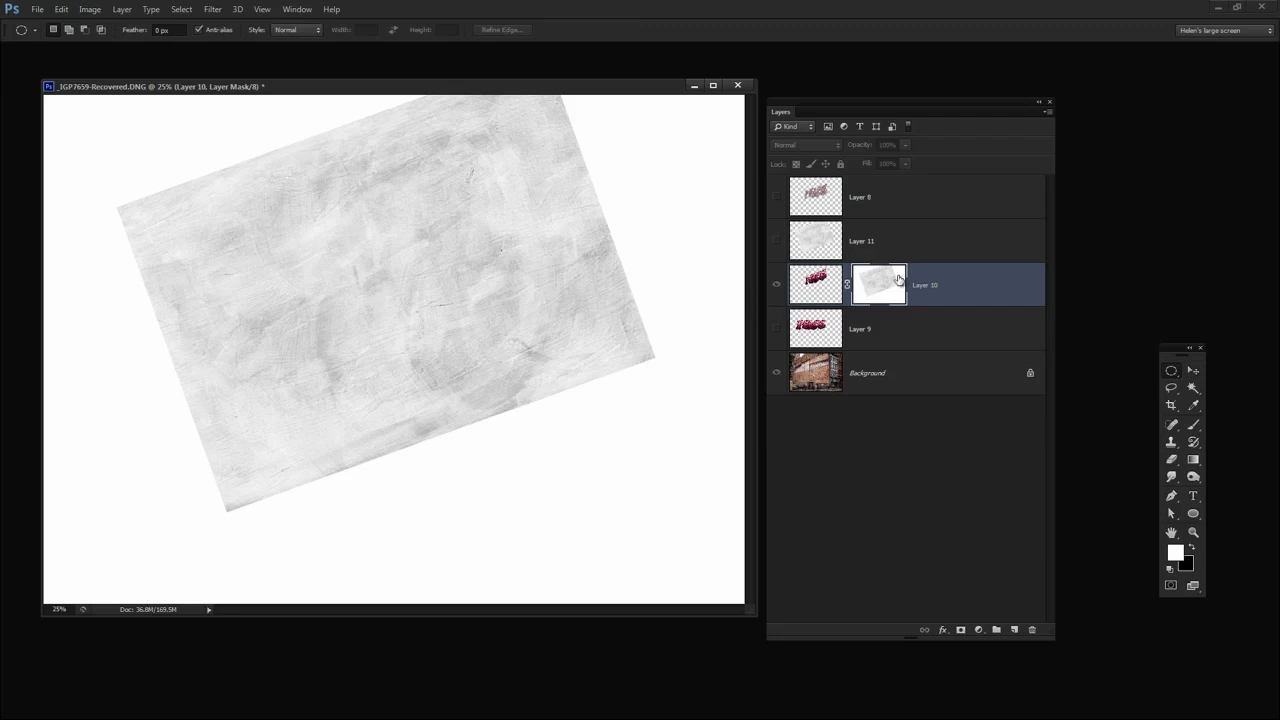
left_click(90, 9)
mouse_move(102, 43)
left_click(234, 63)
left_click(90, 10)
mouse_move(110, 41)
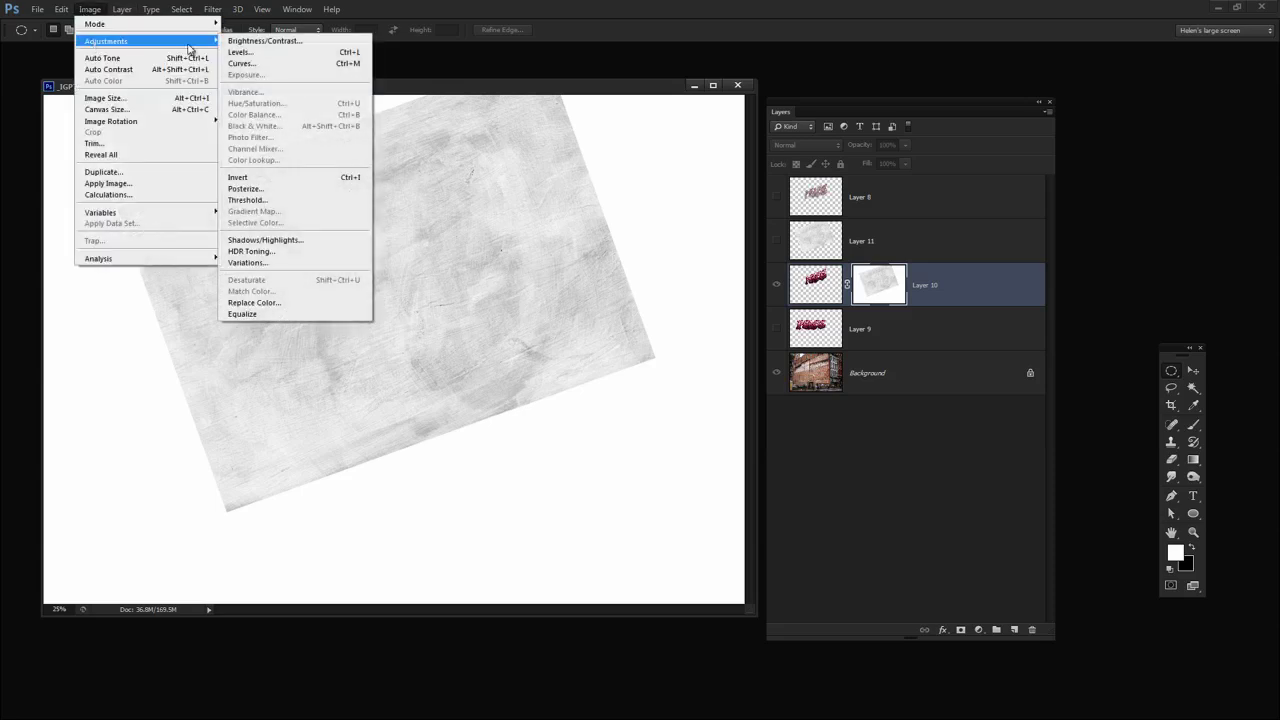
left_click(240, 64)
- Pull the curve down to darken the mask texture, apply it, and return to Layer 10's colour pixels
left_click_drag(687, 352, 706, 389)
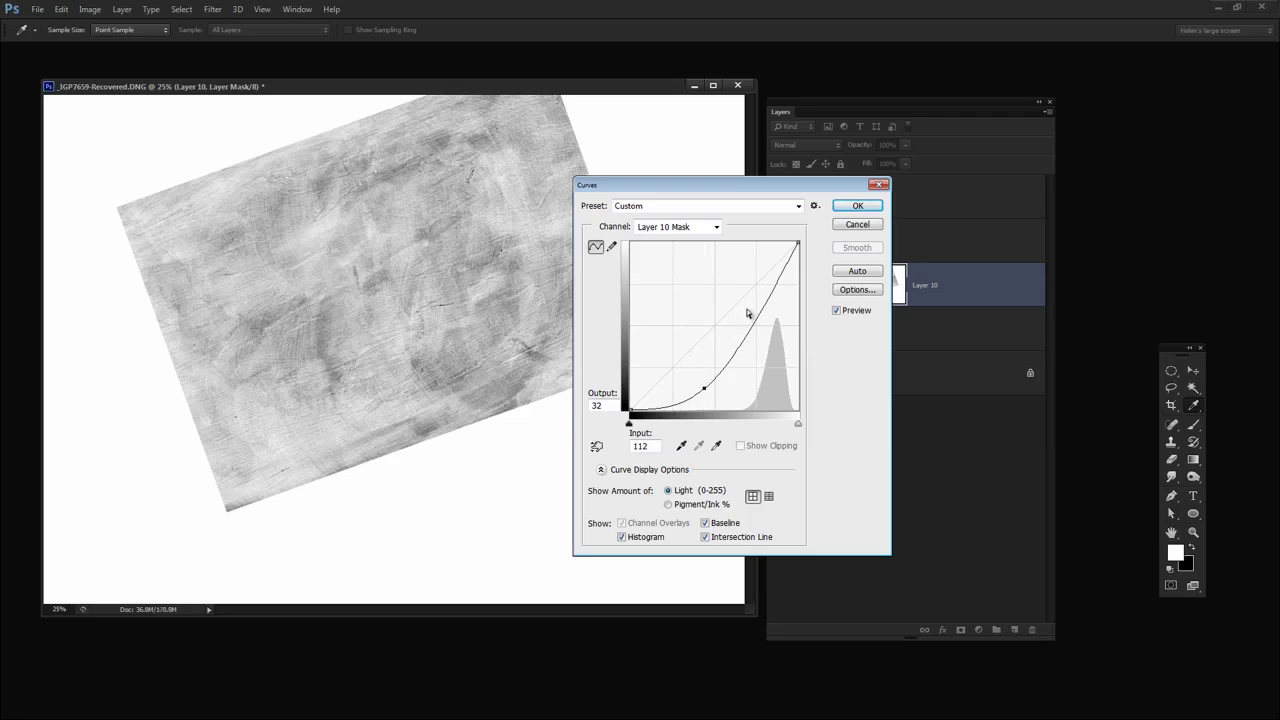
mouse_move(766, 299)
left_mouse_down()
mouse_move(757, 286)
mouse_move(769, 297)
left_mouse_up()
left_click_drag(707, 390, 704, 387)
left_click(862, 206)
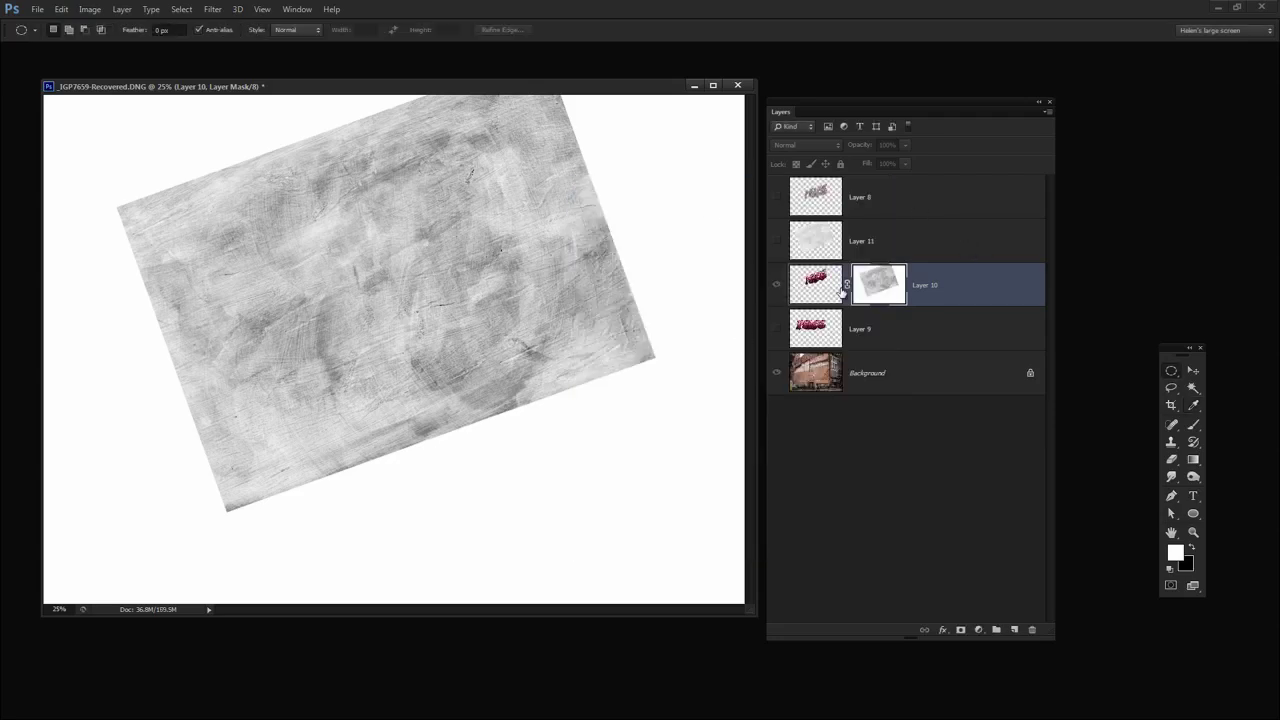
left_click(826, 285)
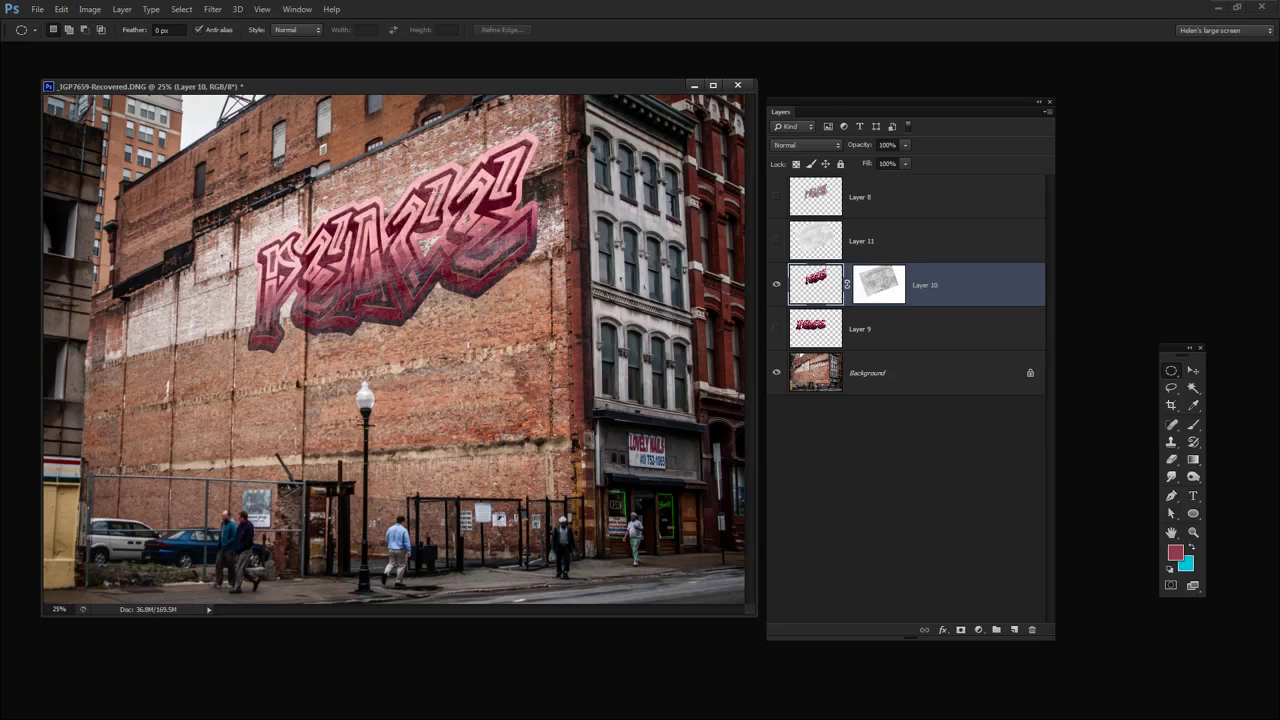
- Try Dissolve, Lighten, Screen and Color Burn on Layer 10, then settle on Multiply
left_click(800, 146)
left_click(802, 172)
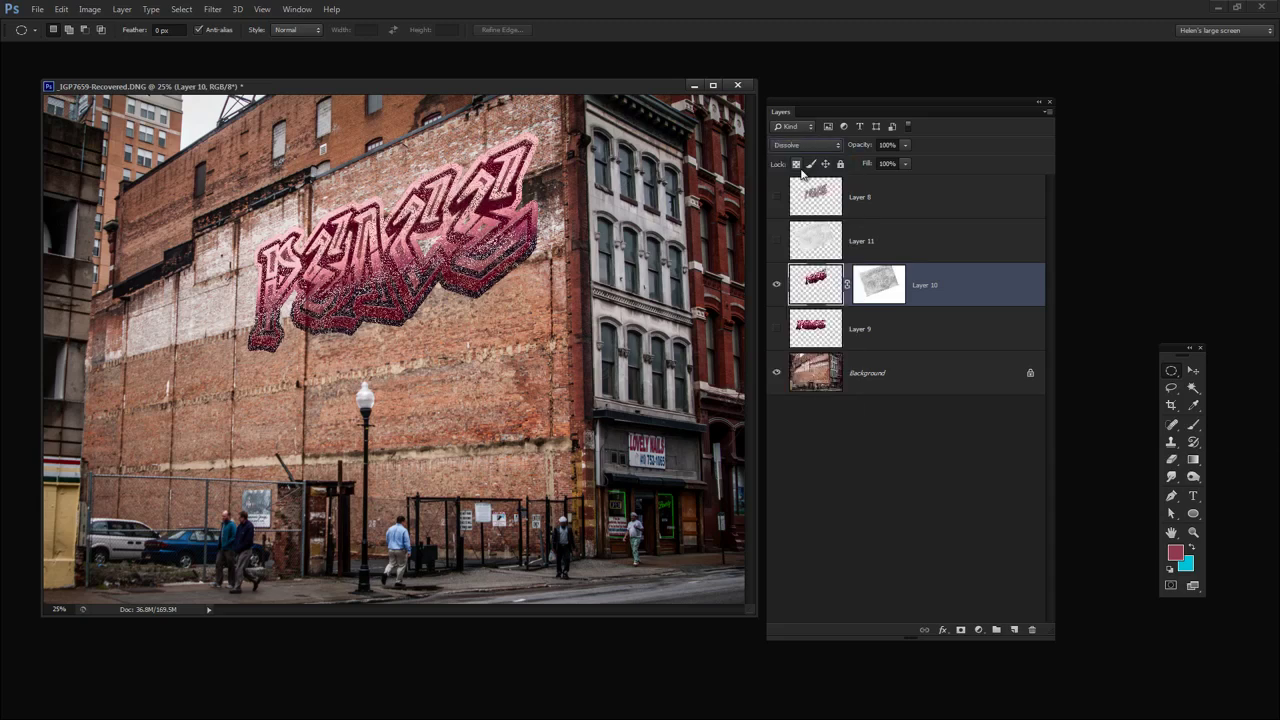
key("Down")
key("Down")
key("Down")
key("Down")
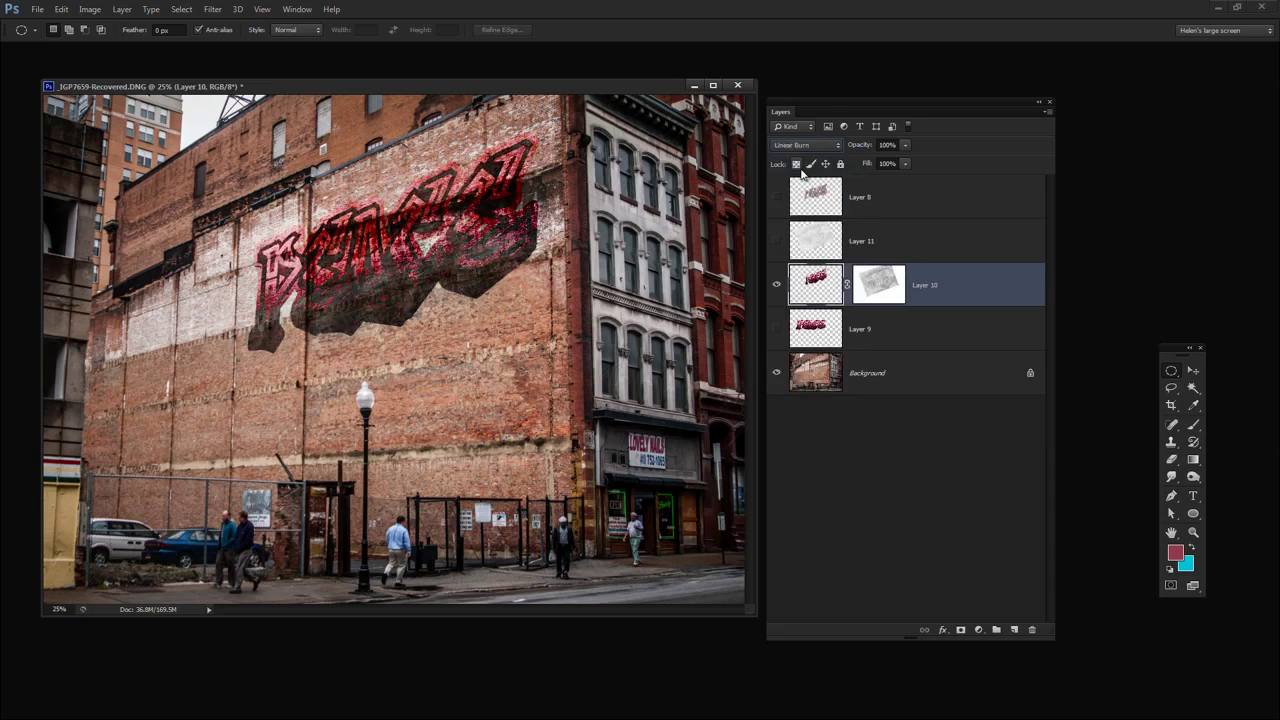
key("Down")
key("Down")
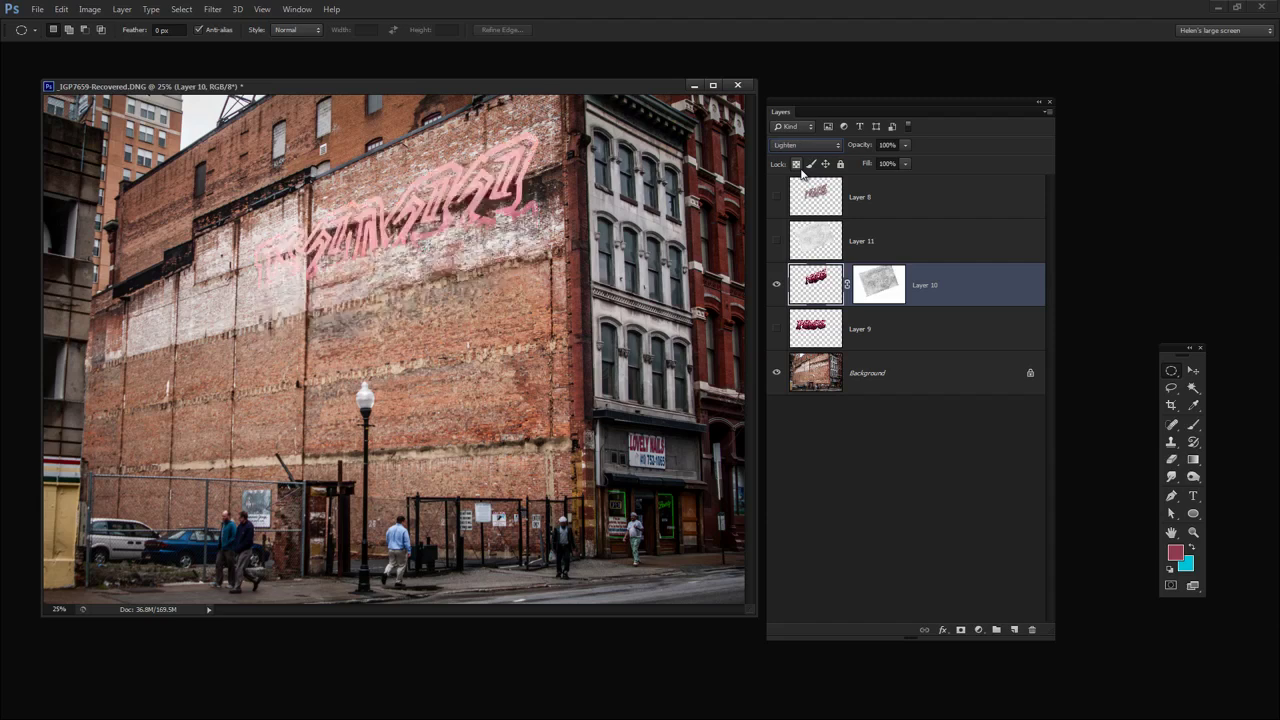
key("Down")
key("Down")
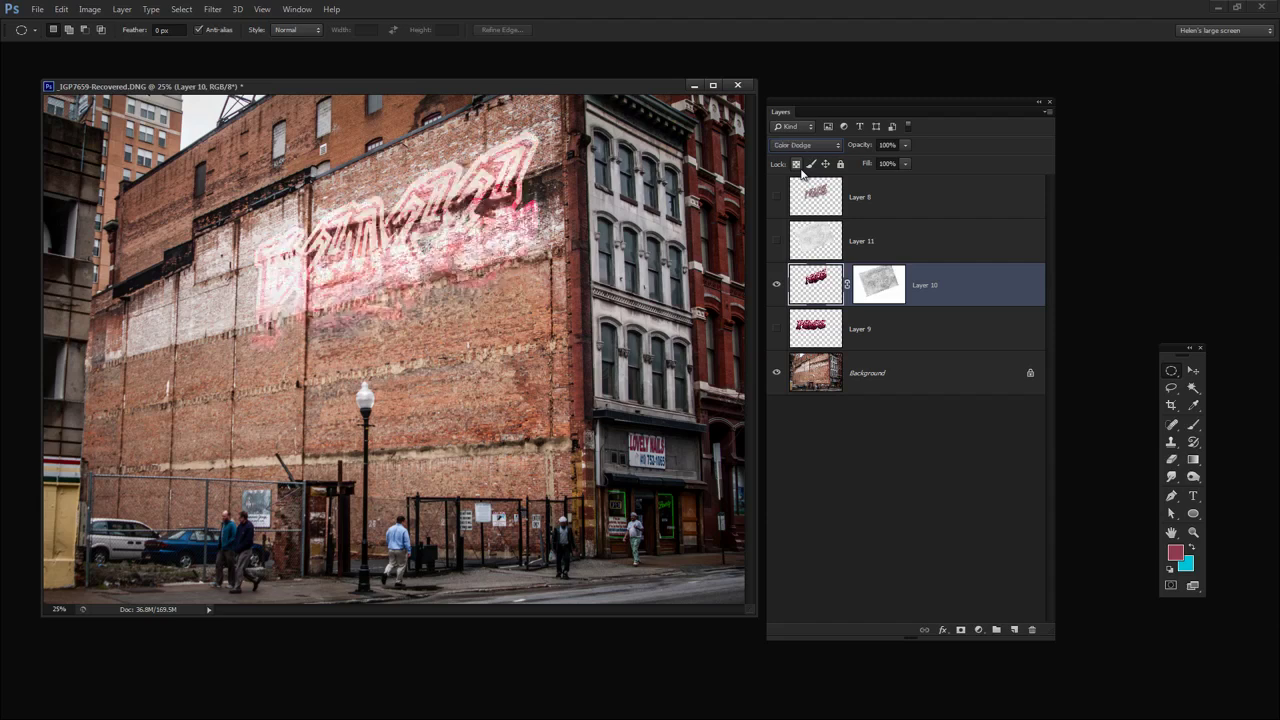
key("Down")
key("Up")
key("Up")
key("Up")
key("Up")
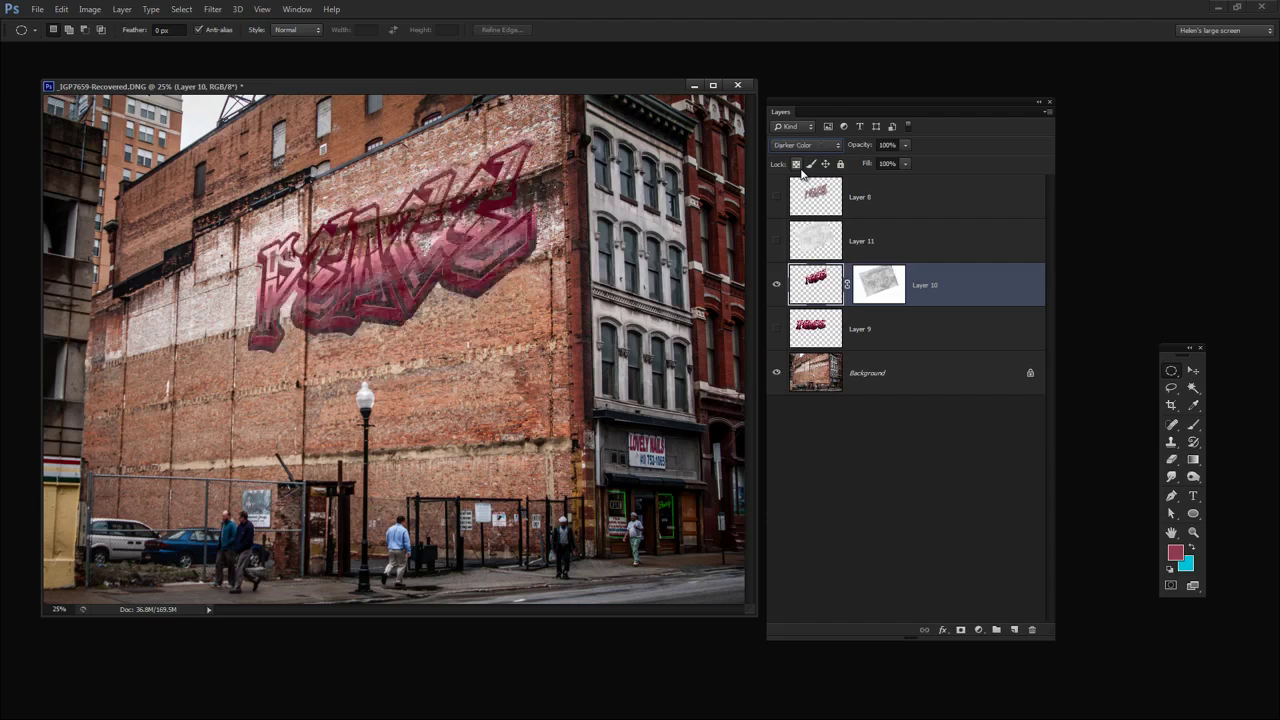
key("Up")
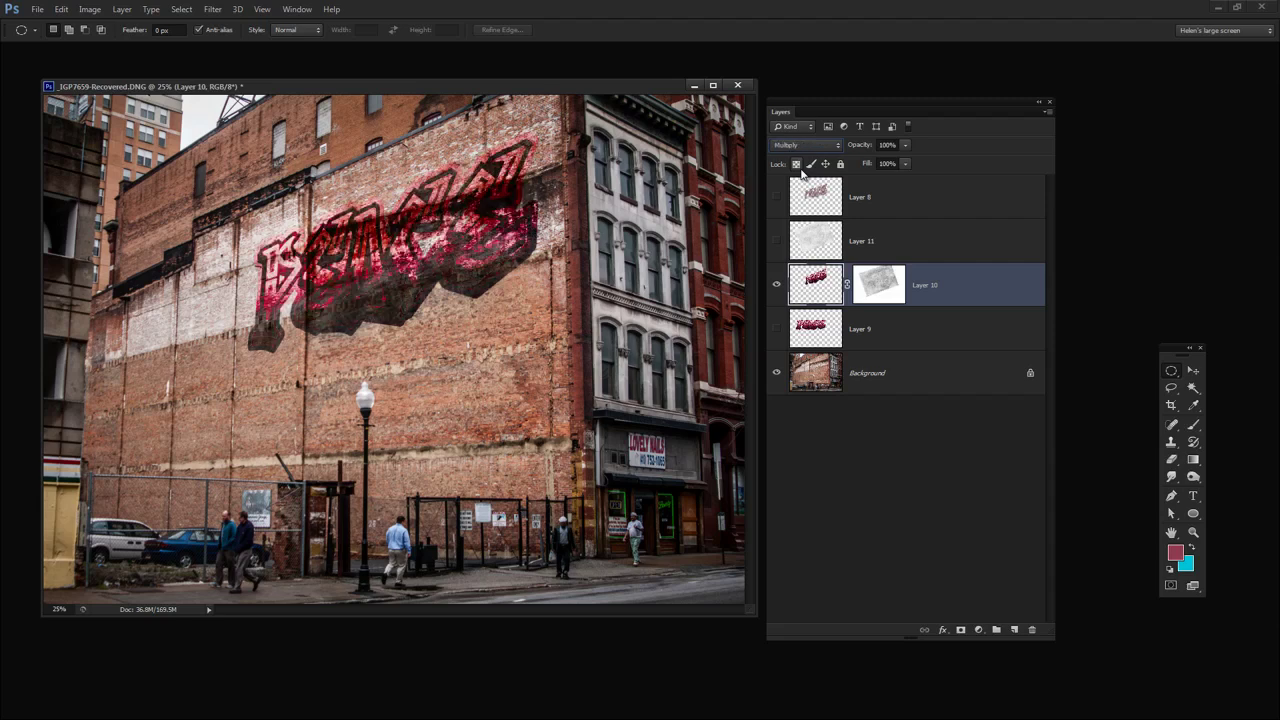
key("Up")
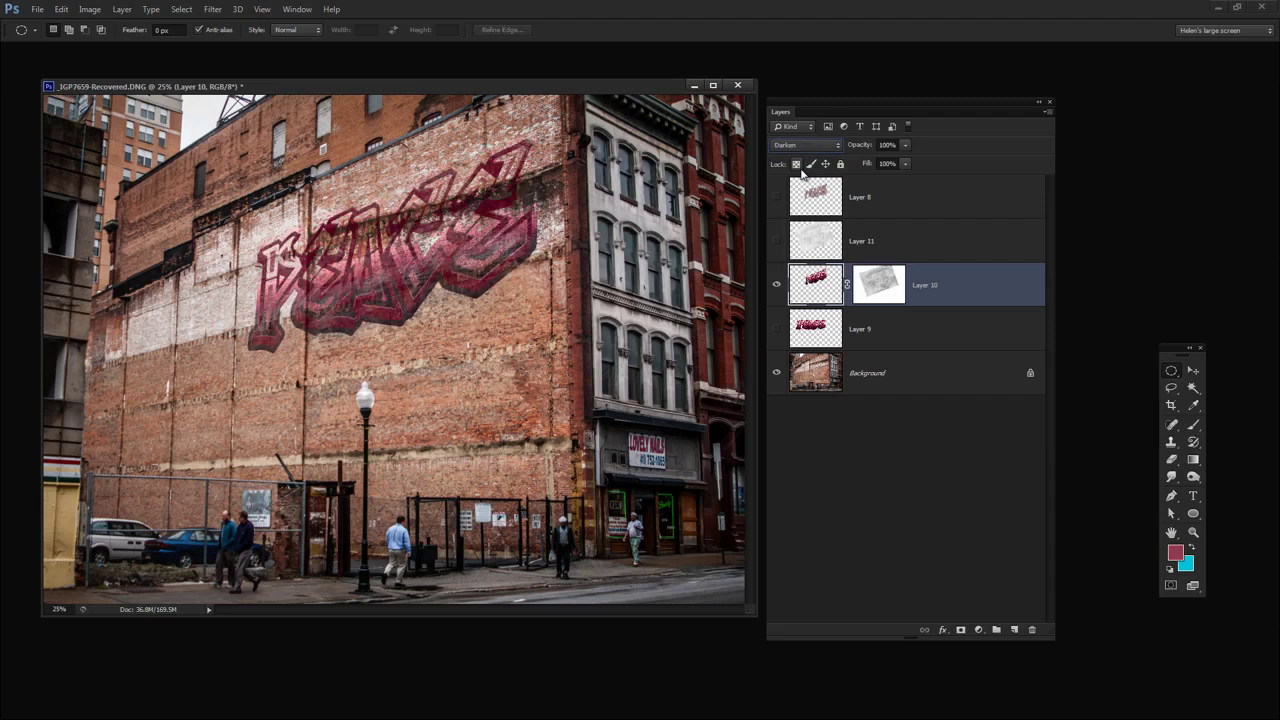
key("Down")
key("Down")
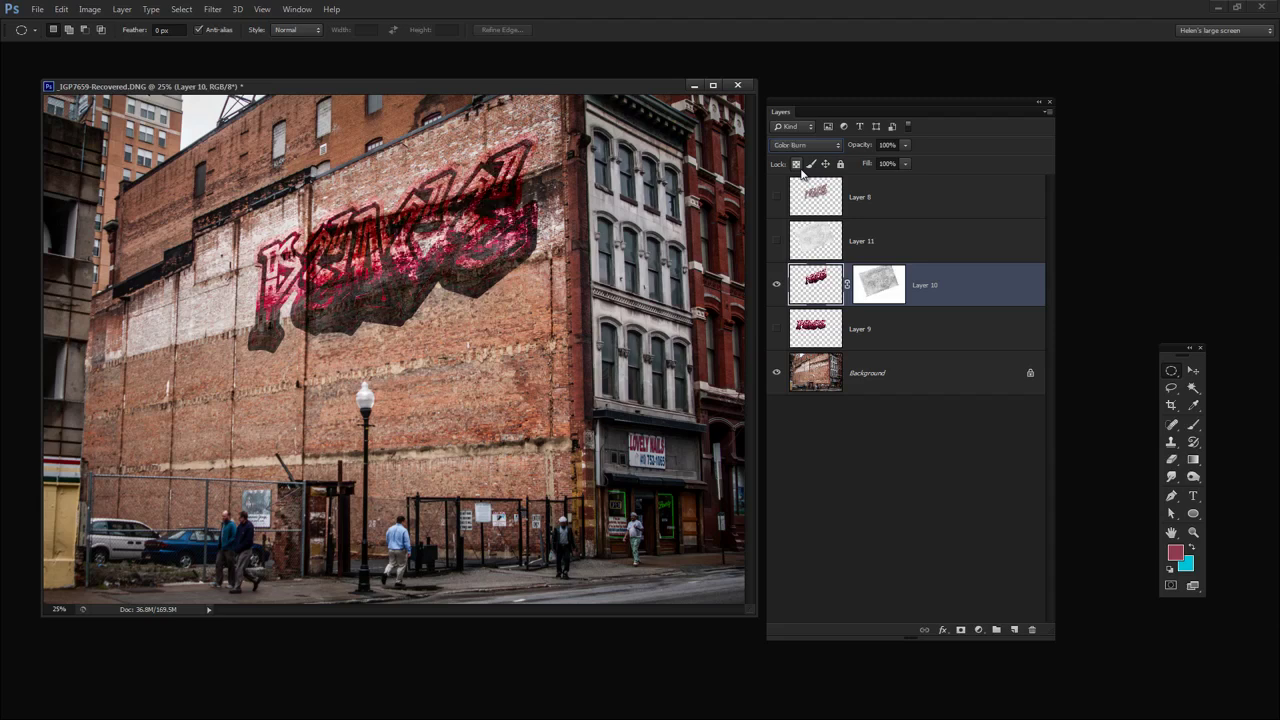
key("Up")
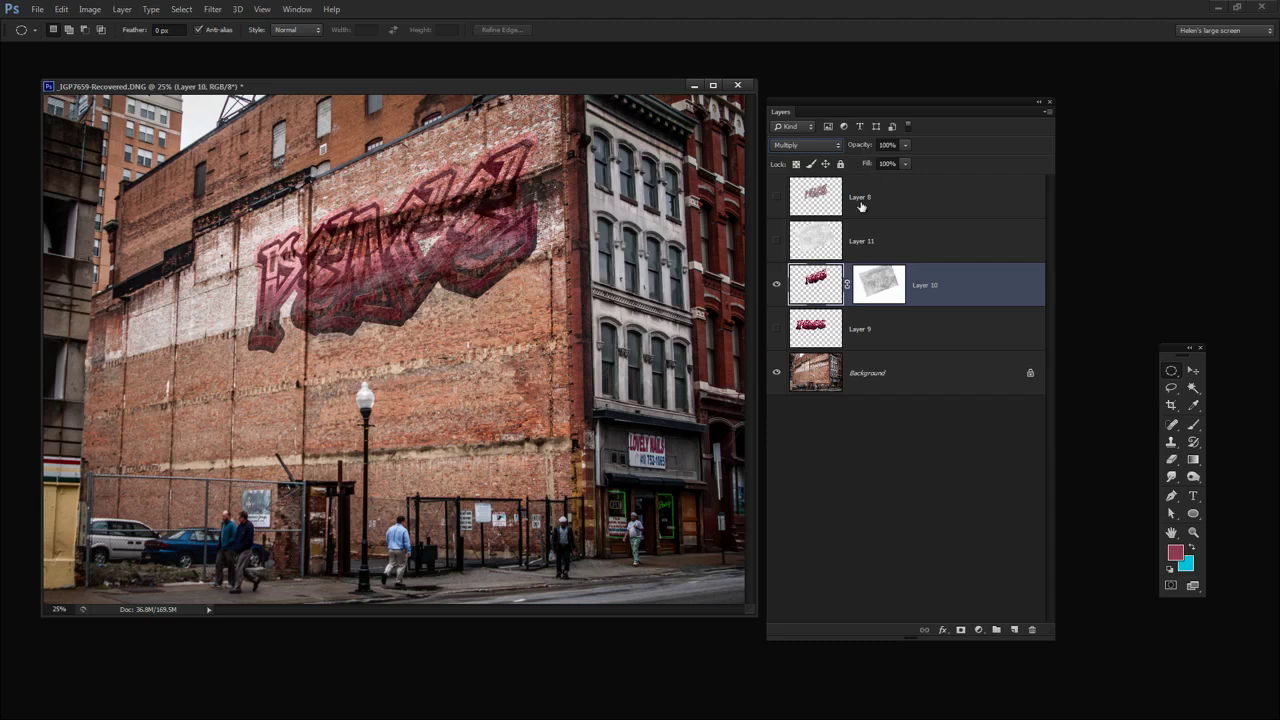
- Open Hue/Saturation and lower the reds' saturation to about -30
left_click(89, 10)
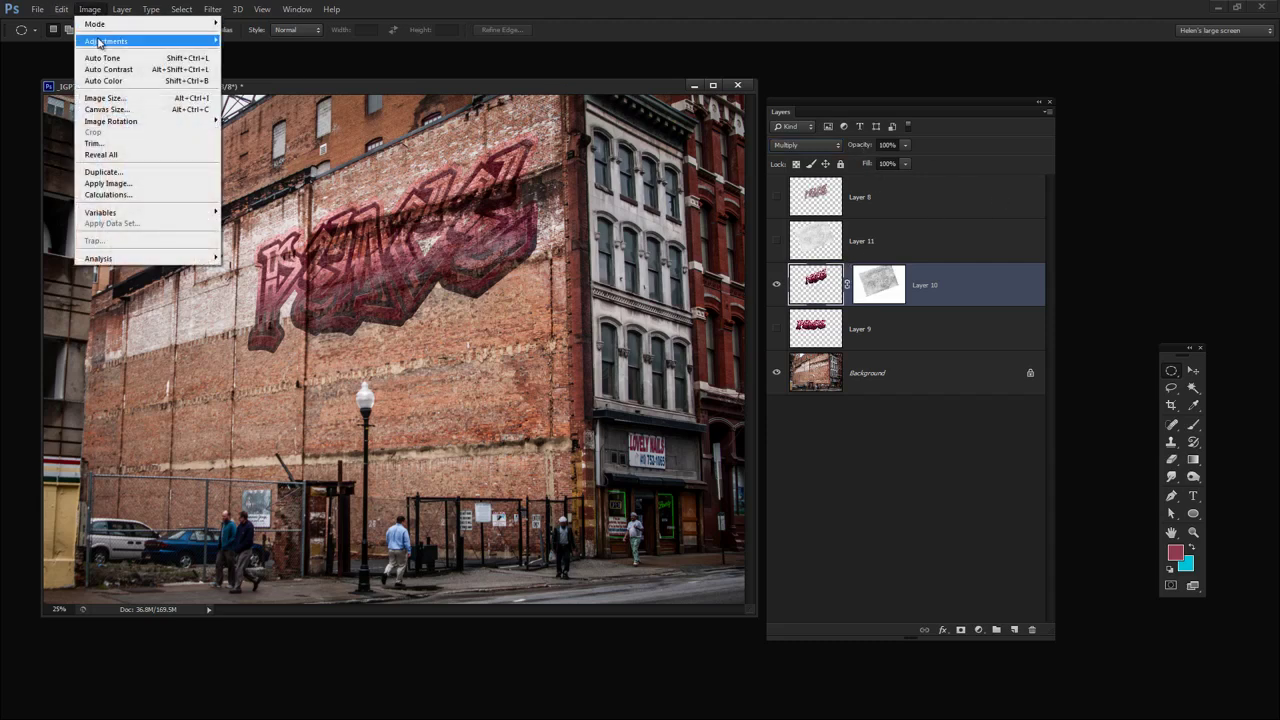
mouse_move(100, 41)
left_click(249, 104)
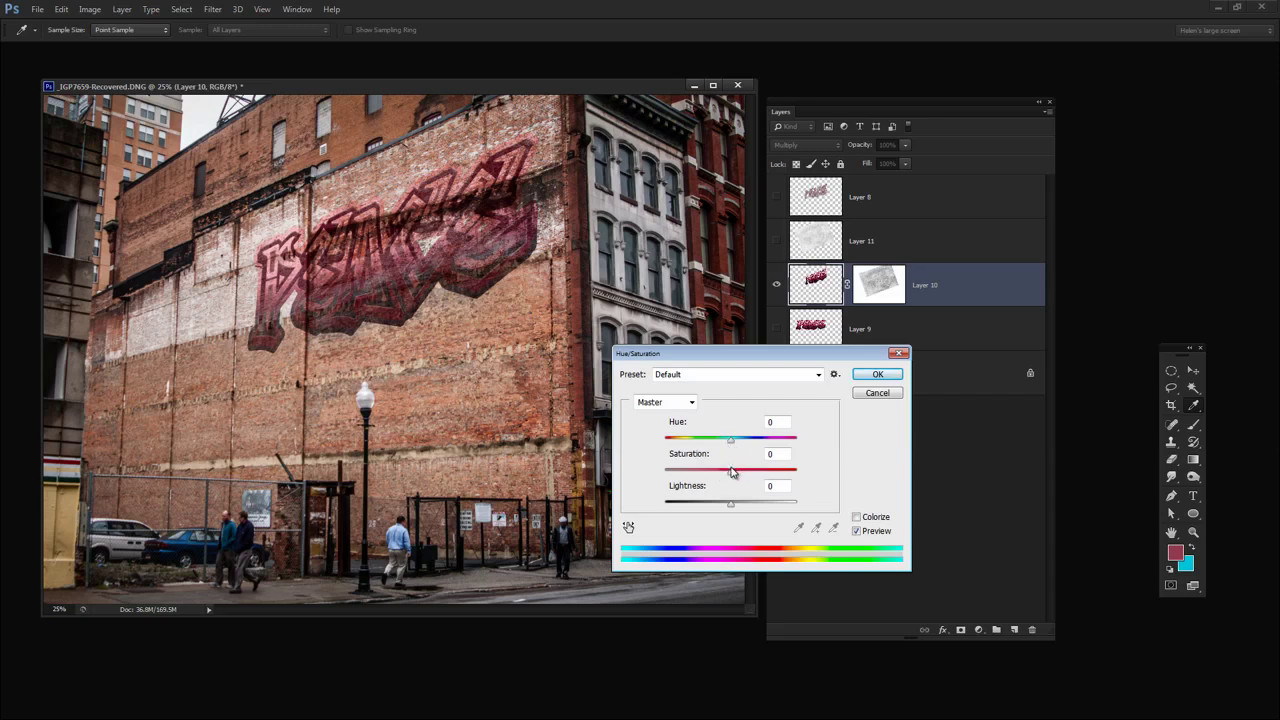
left_click(689, 401)
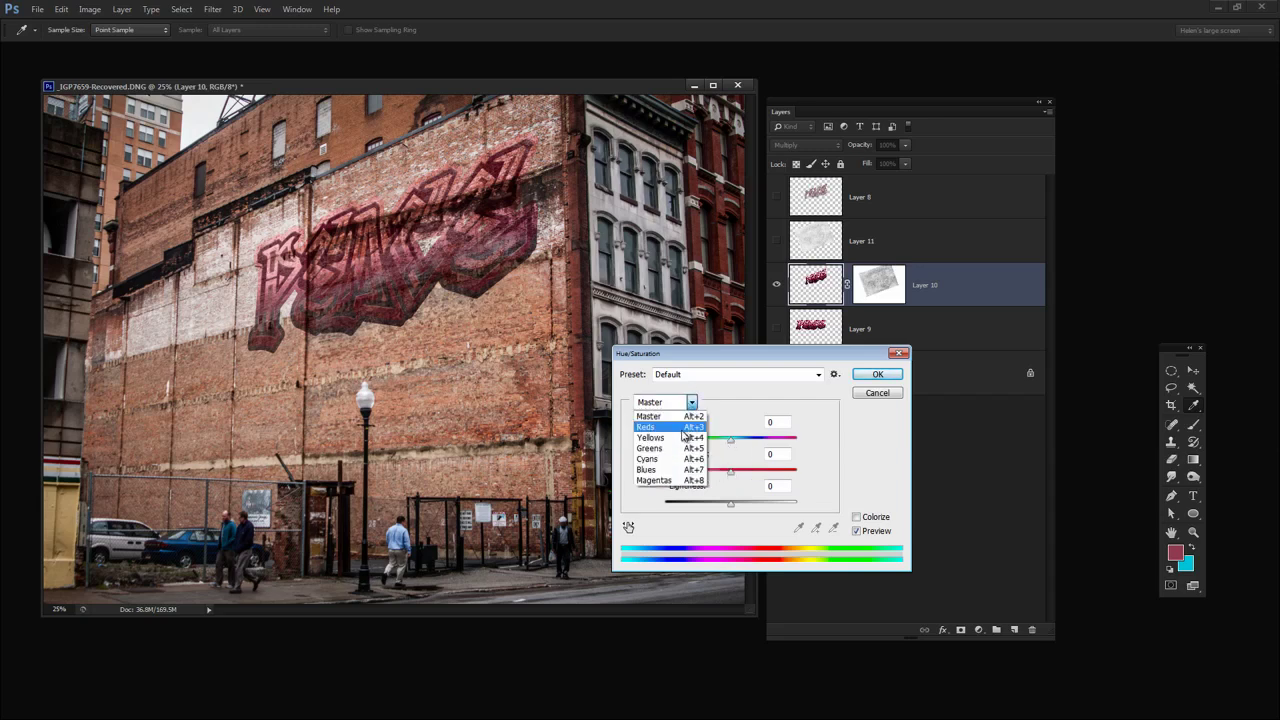
left_click(688, 416)
left_click_drag(732, 477, 703, 472)
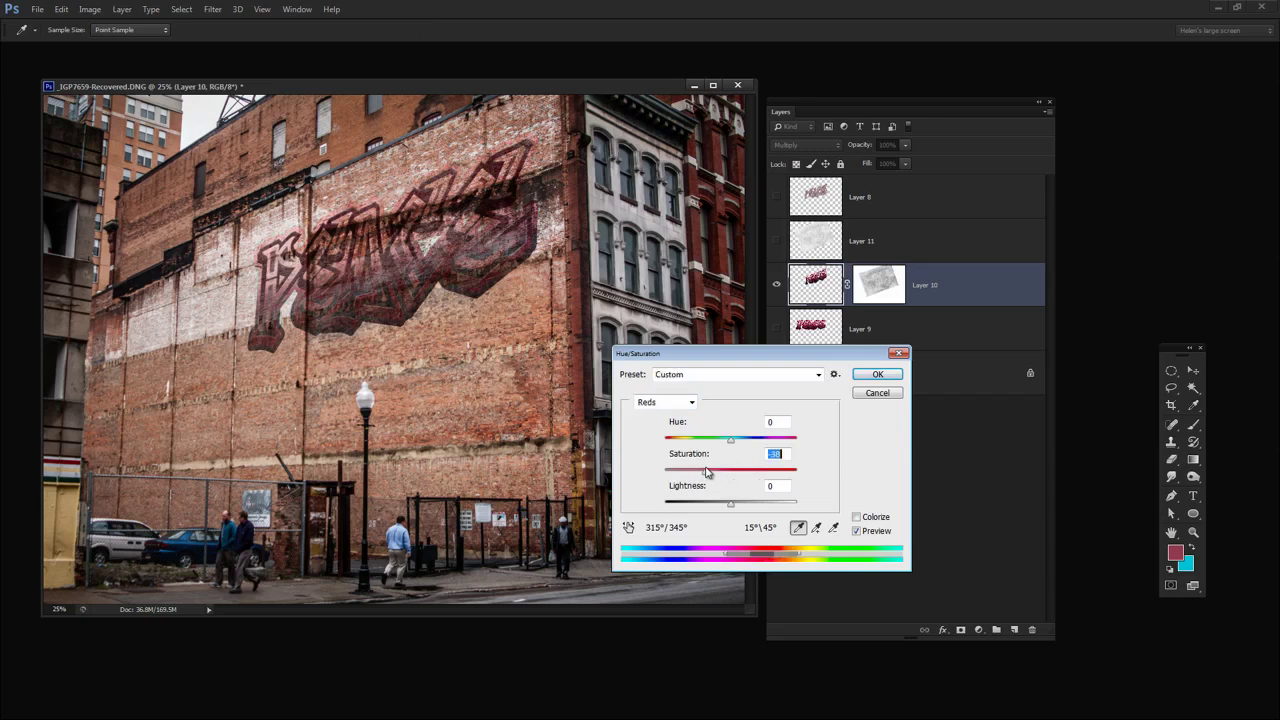
- Reduce the magentas' saturation to -24 and lighten them to about +13
left_click(681, 403)
left_click(700, 488)
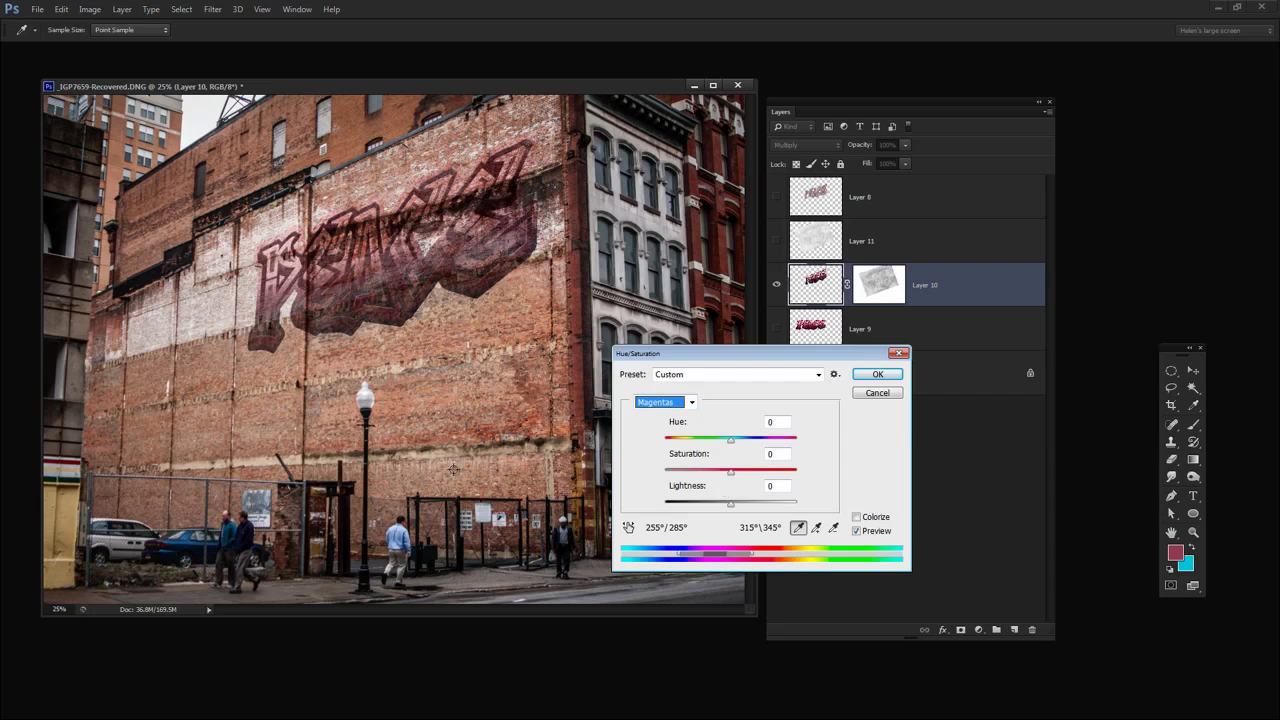
left_click_drag(729, 471, 714, 476)
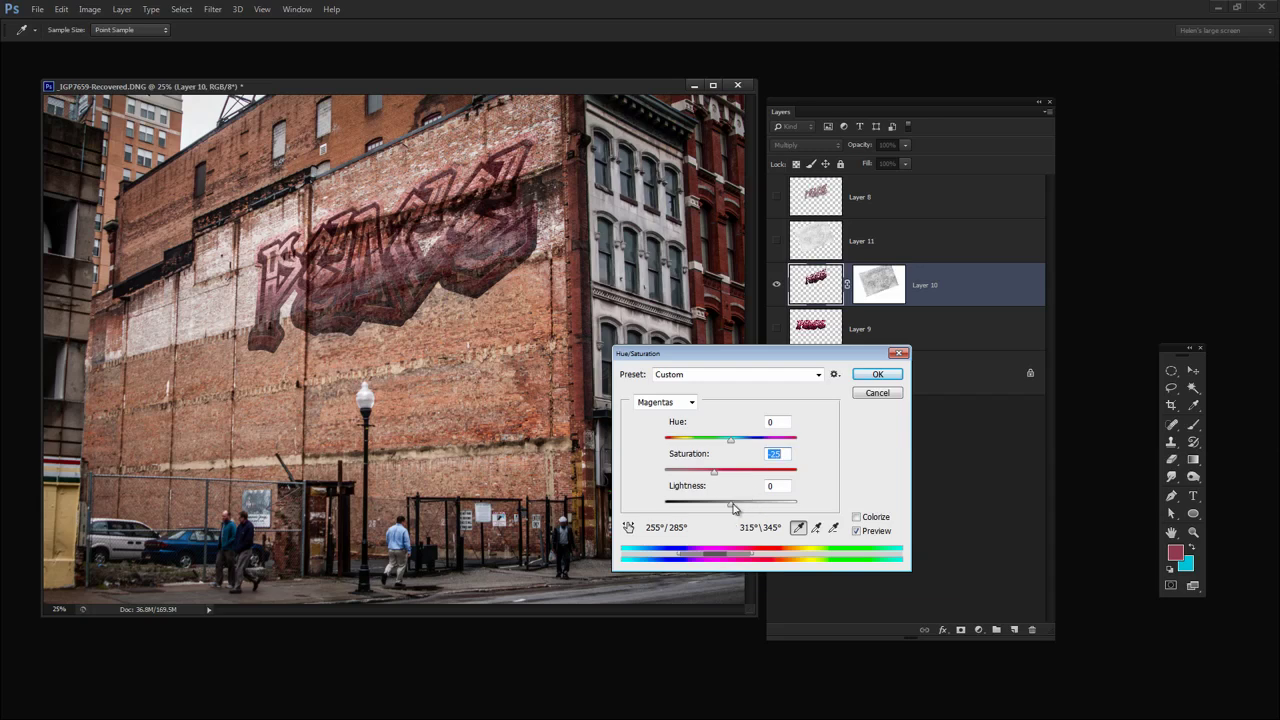
left_click_drag(732, 507, 741, 508)
- Set the reds' saturation to -37 and shift their hue to +25
left_click(690, 403)
left_click(665, 420)
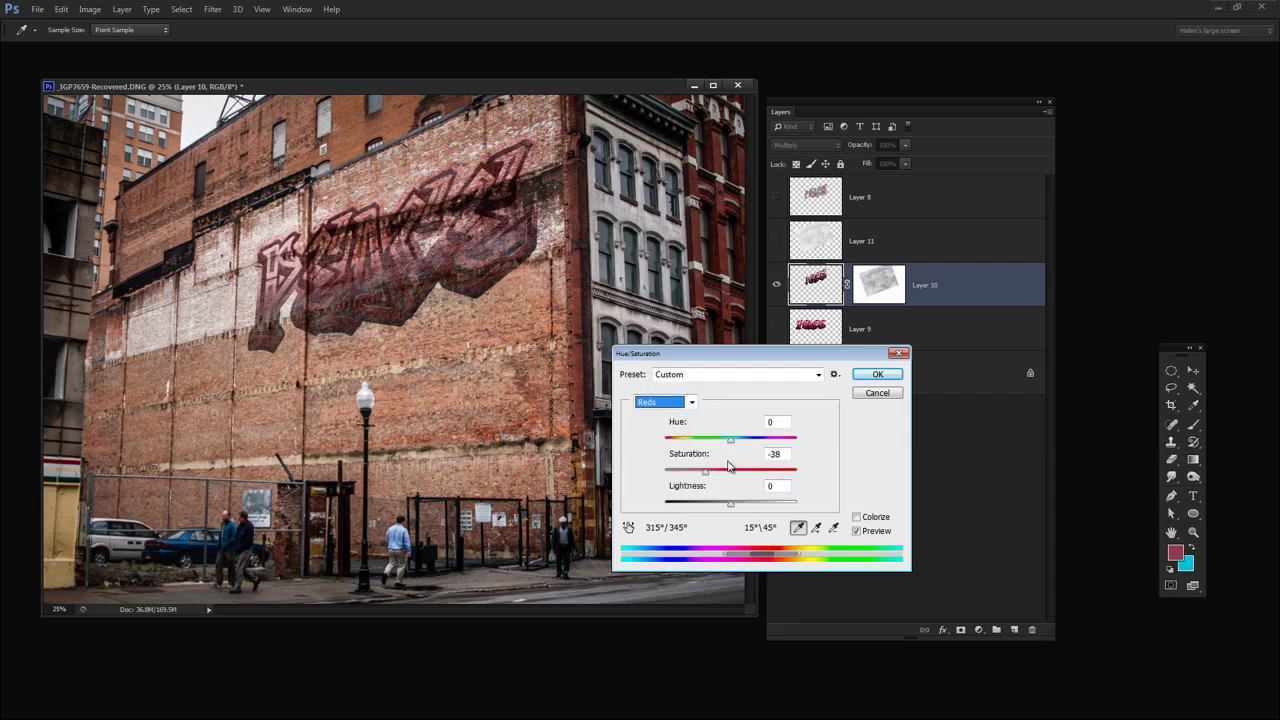
left_click_drag(707, 477, 743, 504)
left_click_drag(729, 440, 754, 450)
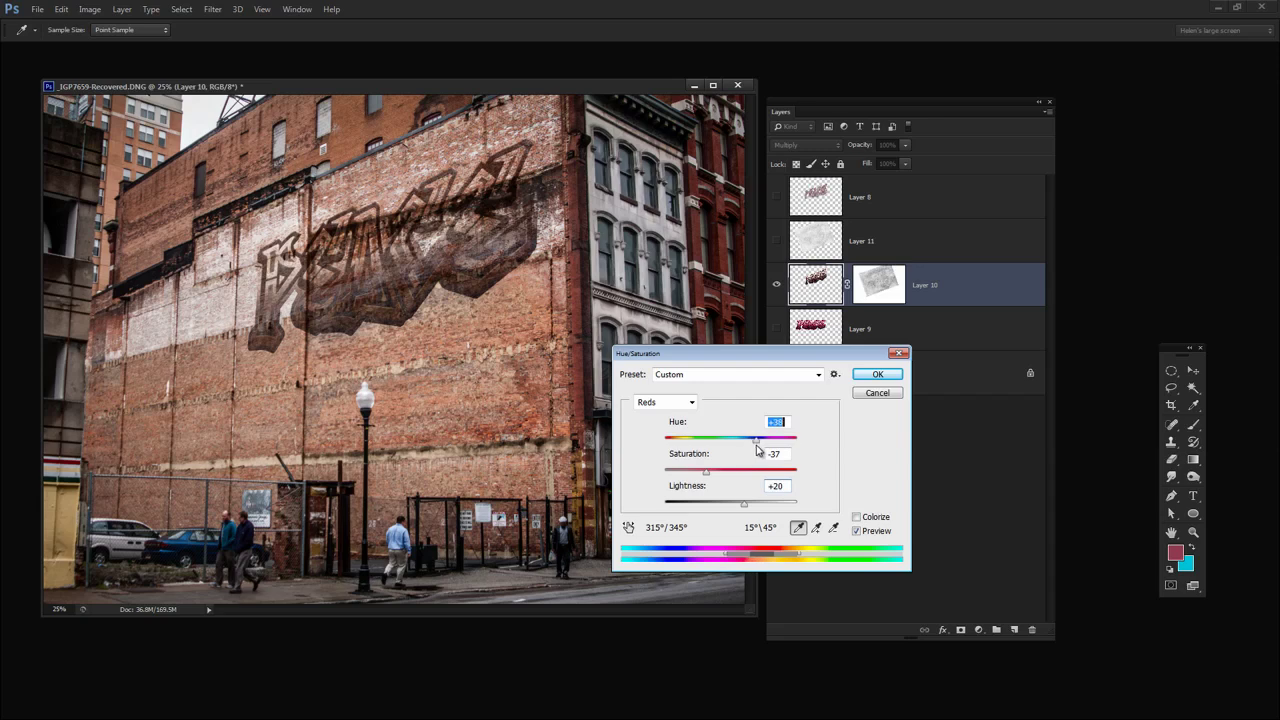
left_click_drag(753, 451, 748, 451)
- Apply the Hue/Saturation change, compare Layer 10 hidden and shown, and zoom to 125%
key("Return")
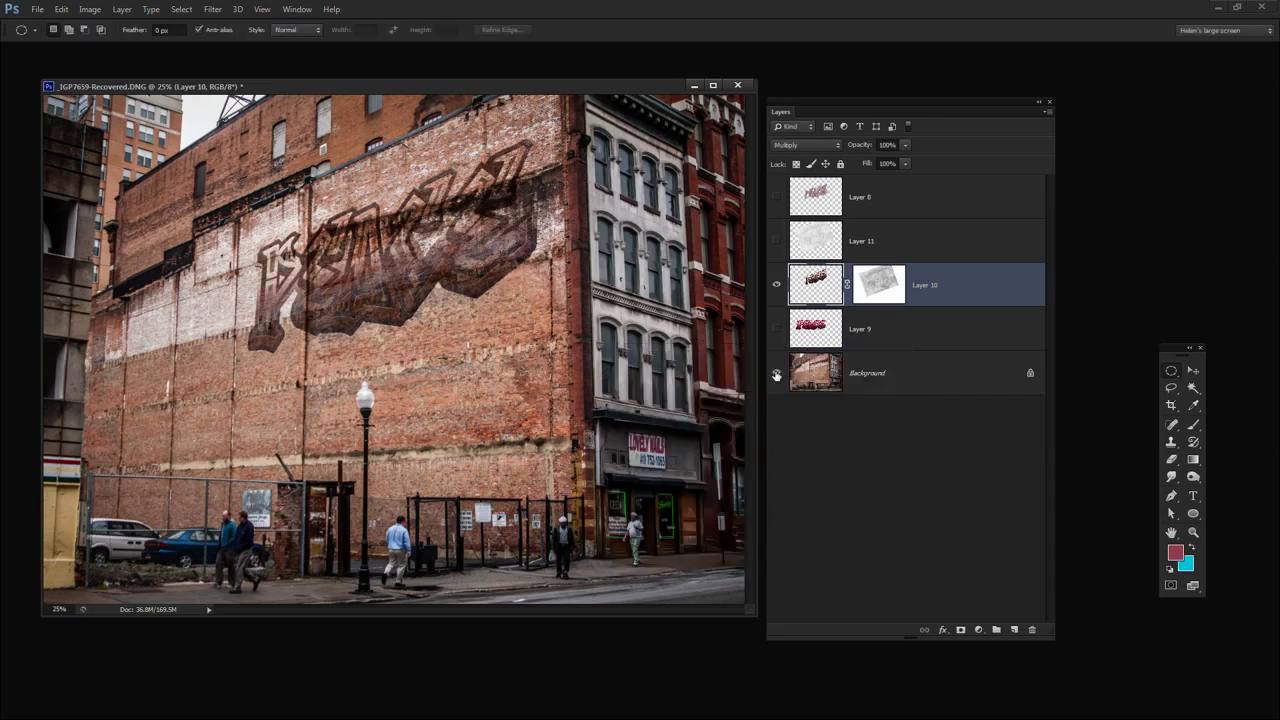
left_click(776, 287)
left_click(774, 287)
key("z")
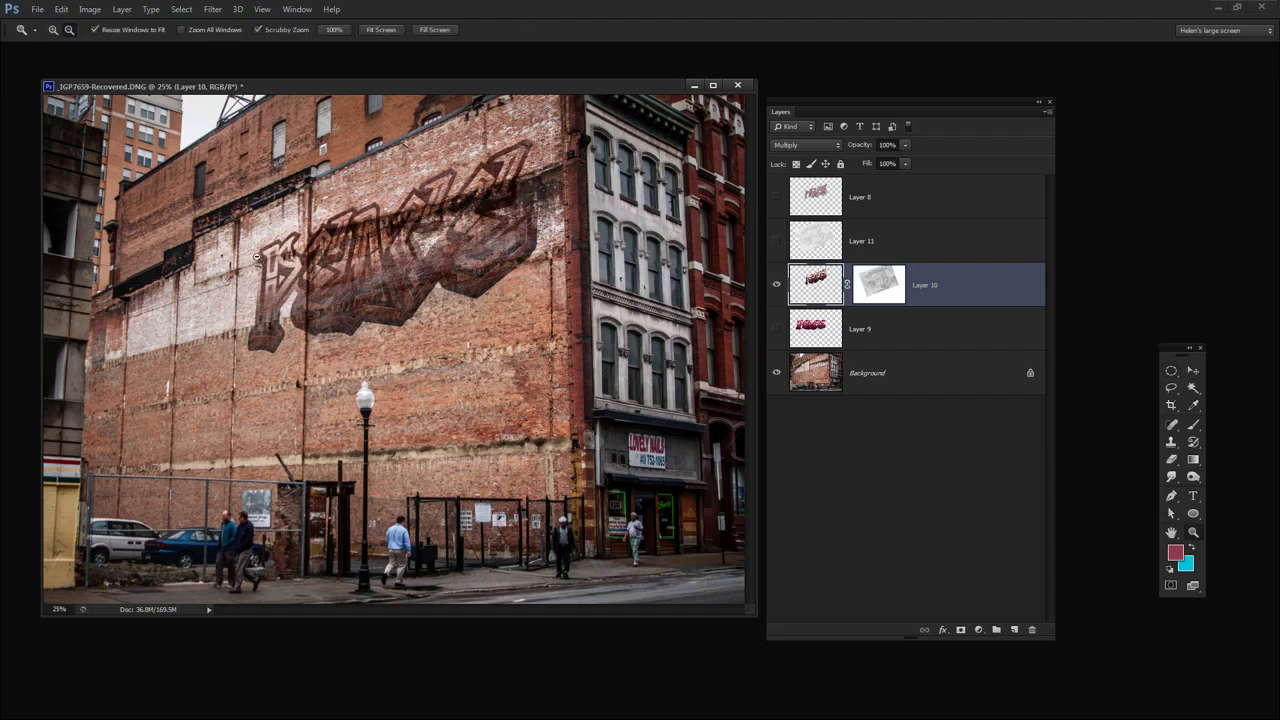
left_click_drag(266, 263, 385, 176)
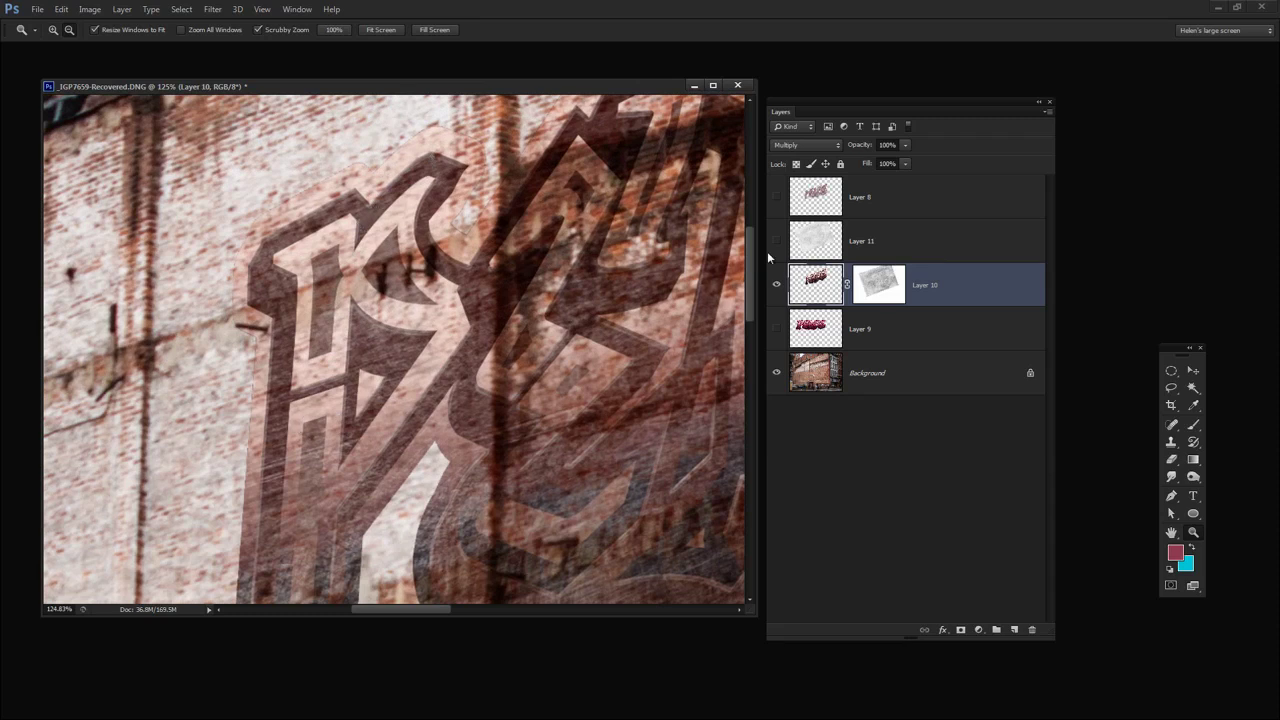
- Apply a Gaussian Blur of roughly 1.6 pixels radius to the graffiti layer
left_click(212, 9)
mouse_move(245, 138)
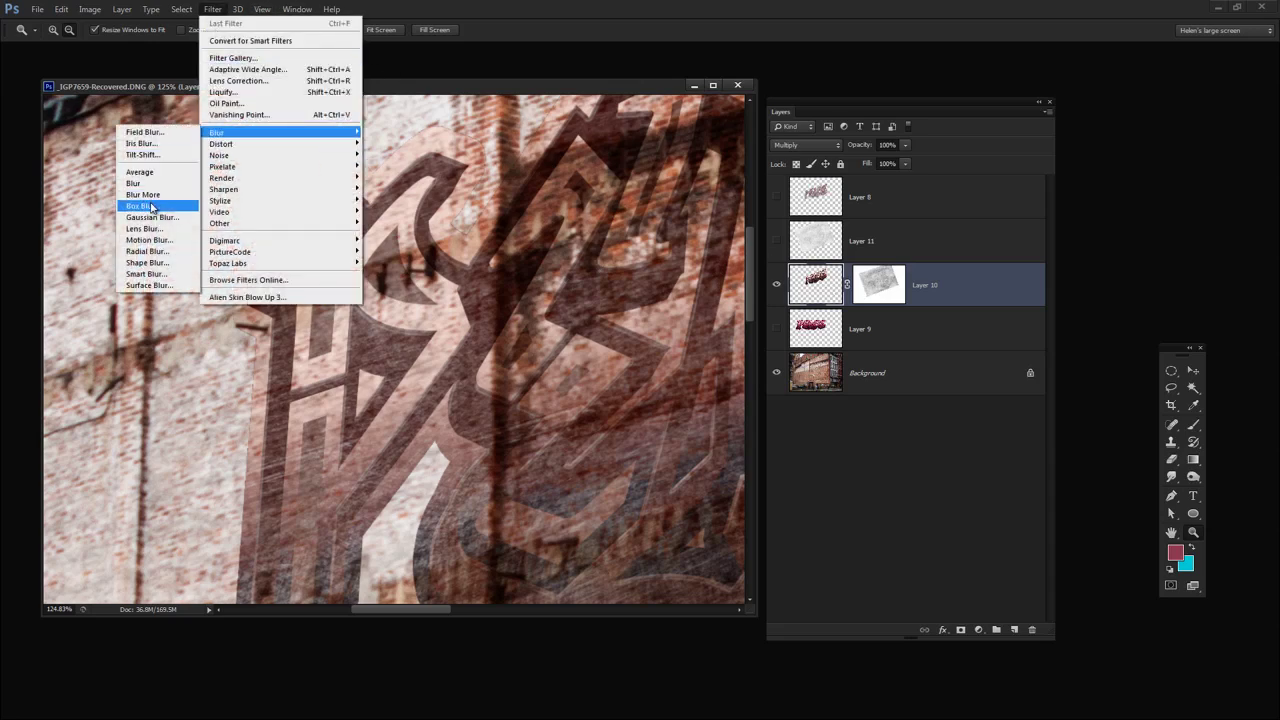
left_click(153, 217)
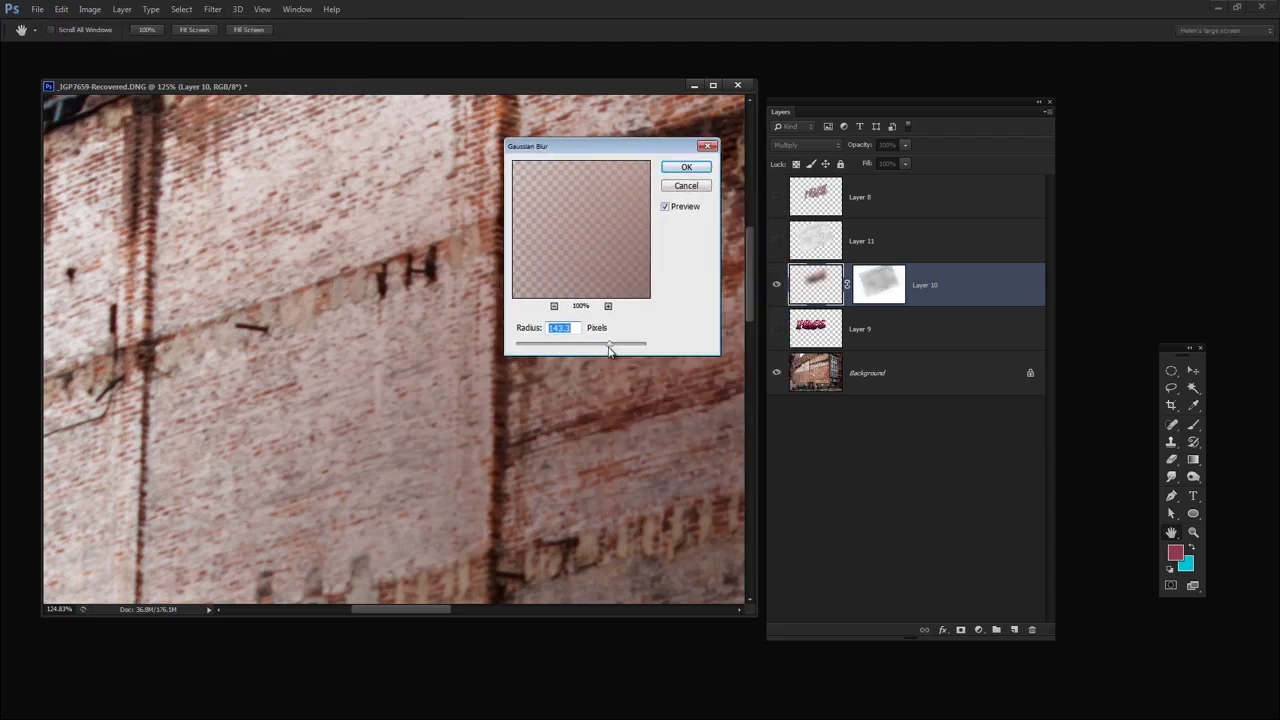
left_click_drag(609, 349, 534, 347)
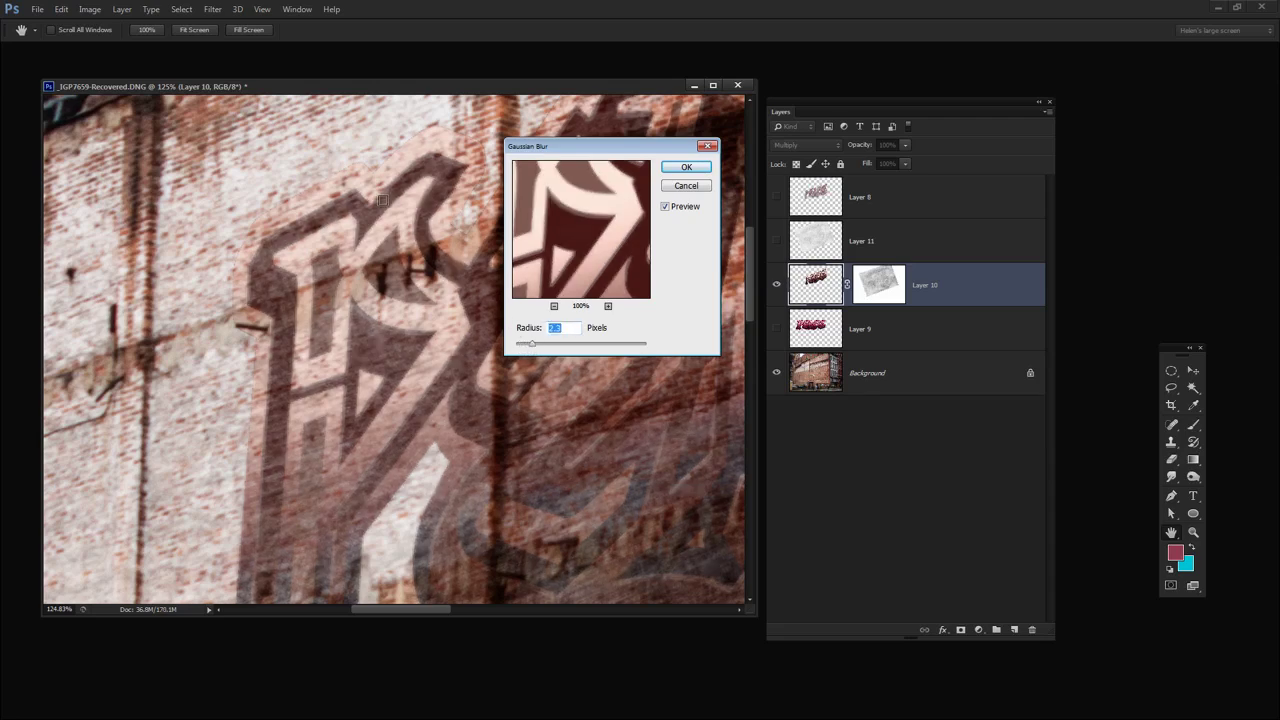
left_click_drag(573, 148, 640, 259)
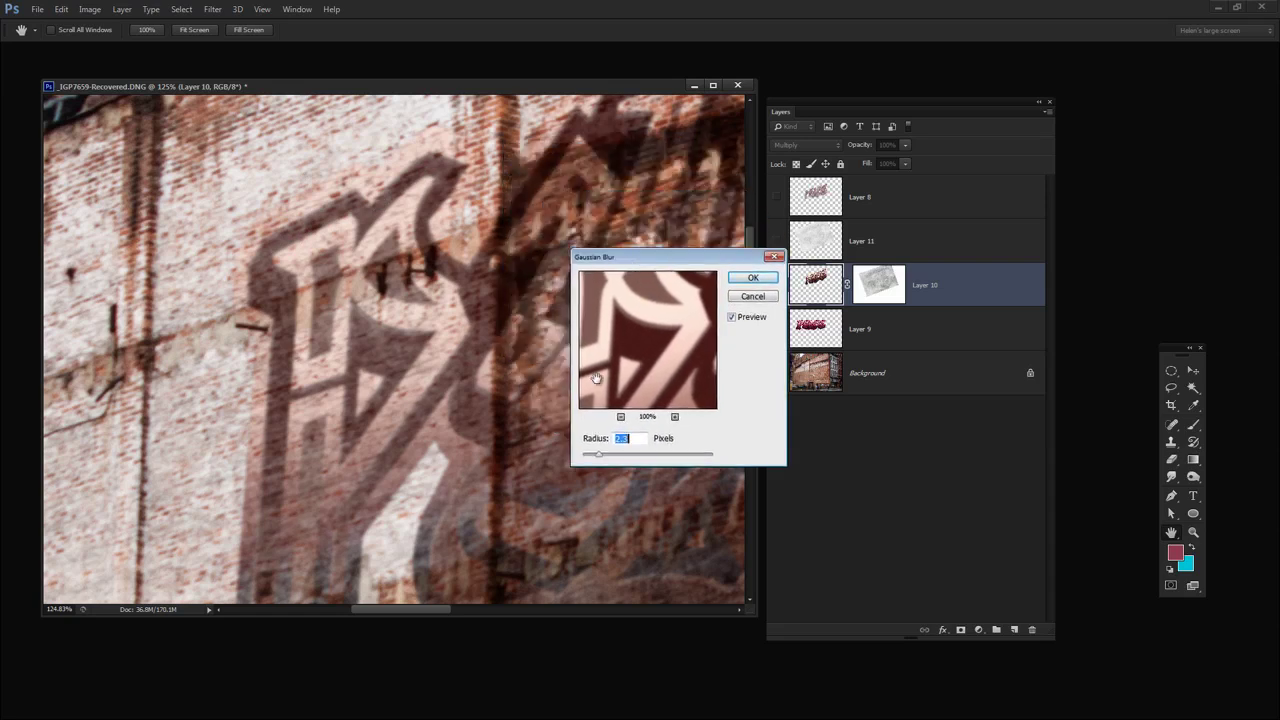
left_click(595, 457)
left_click_drag(596, 456, 594, 457)
left_click(752, 279)
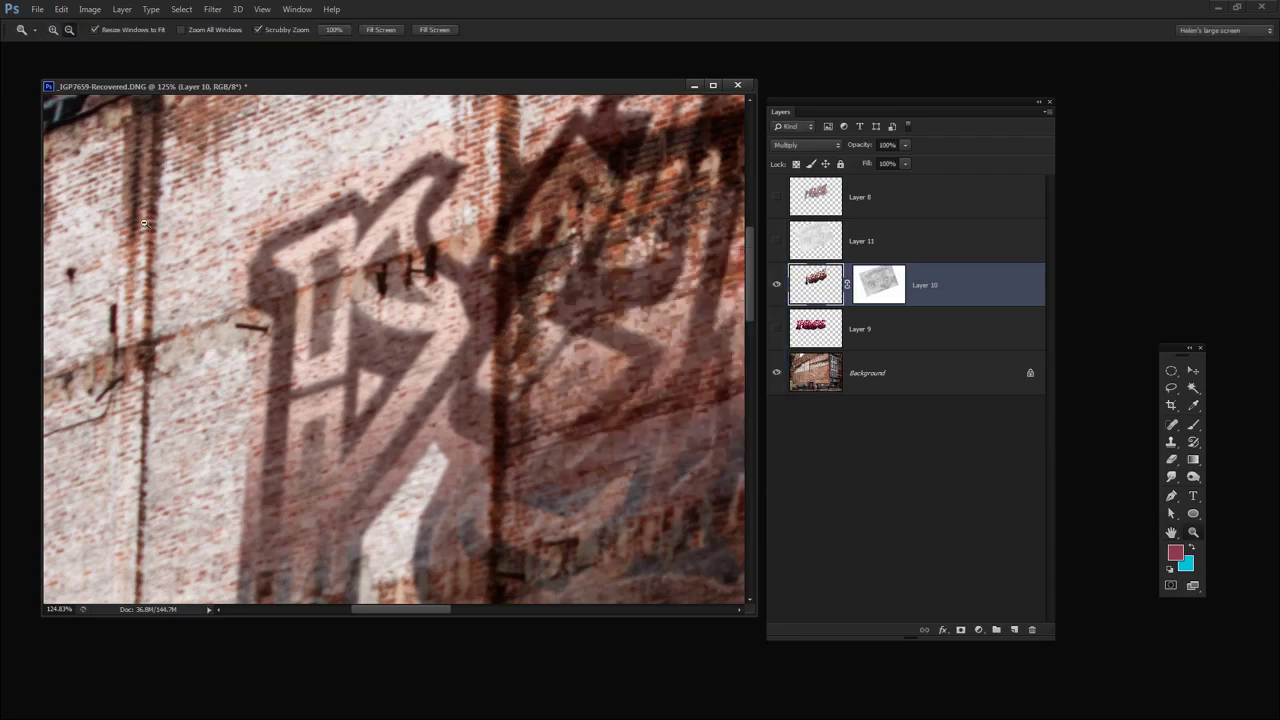
- Zoom out to the whole wall and load the Eraser with a 39 px speckled spatter brush
left_click(507, 330, "alt")
left_click(506, 333, "alt")
left_click(505, 337, "alt")
left_click(503, 340, "alt")
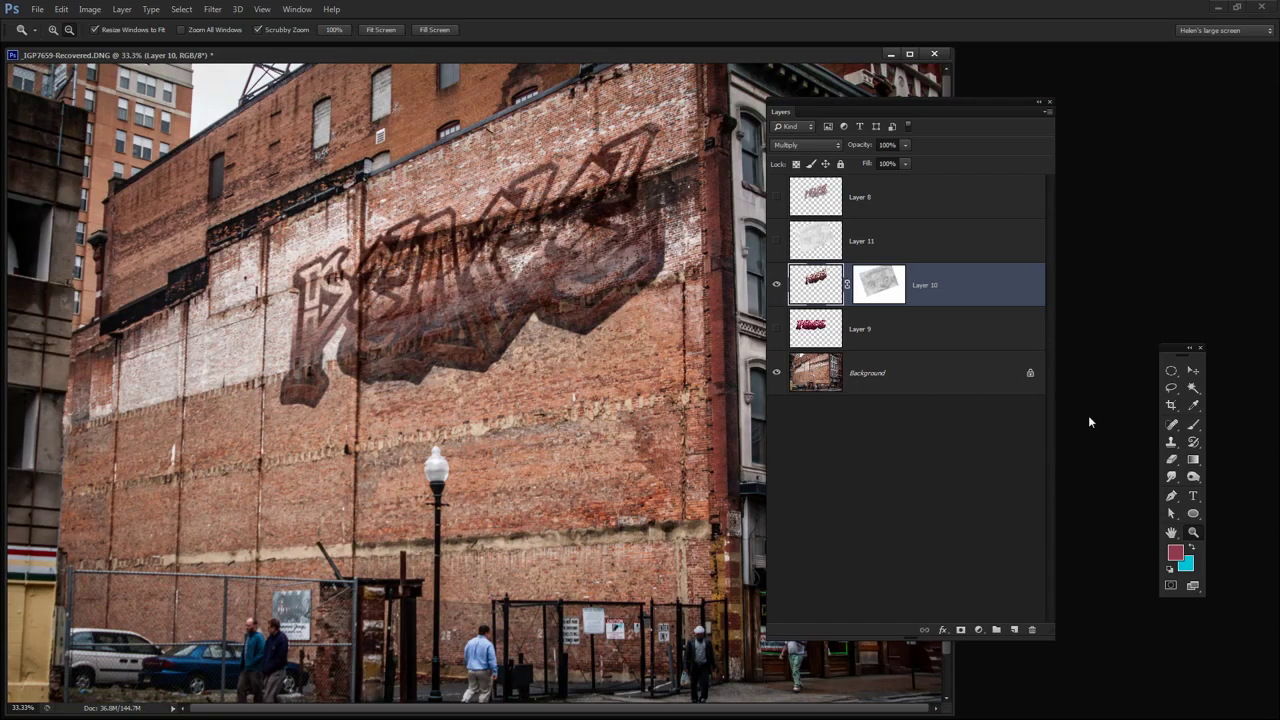
left_click(1171, 459)
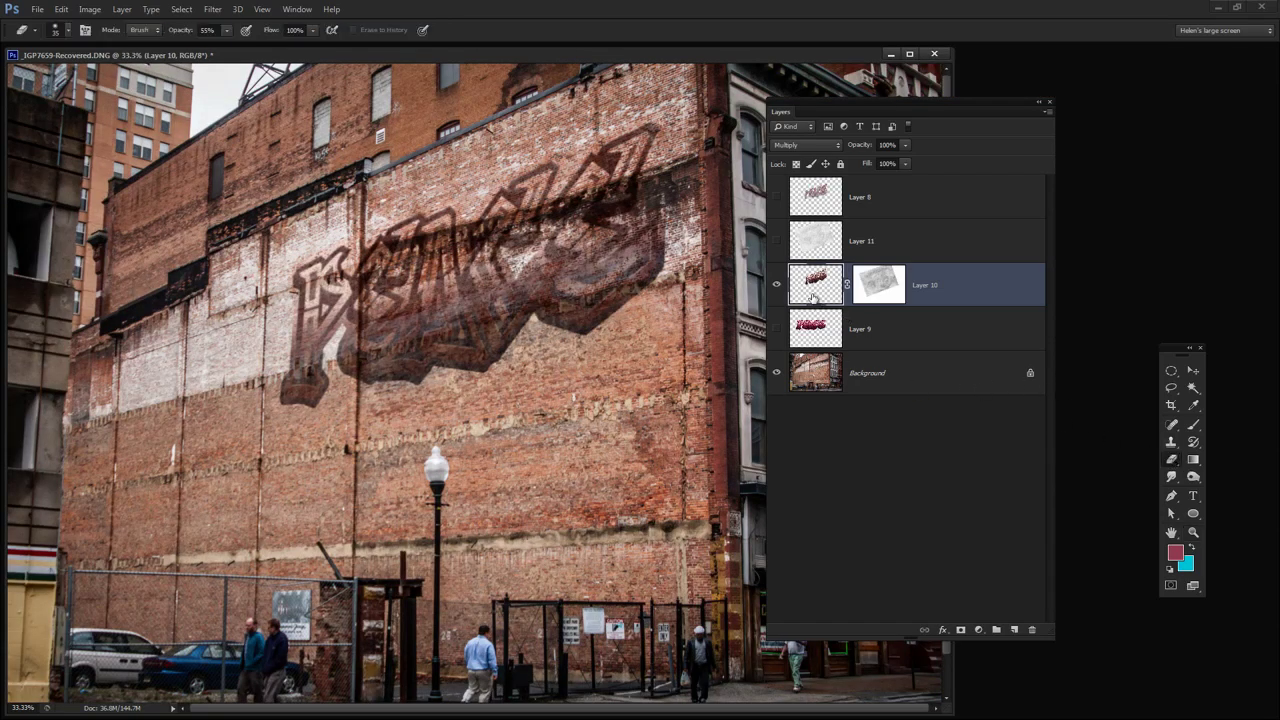
left_click(68, 32)
scroll(174, 430, "down", 6)
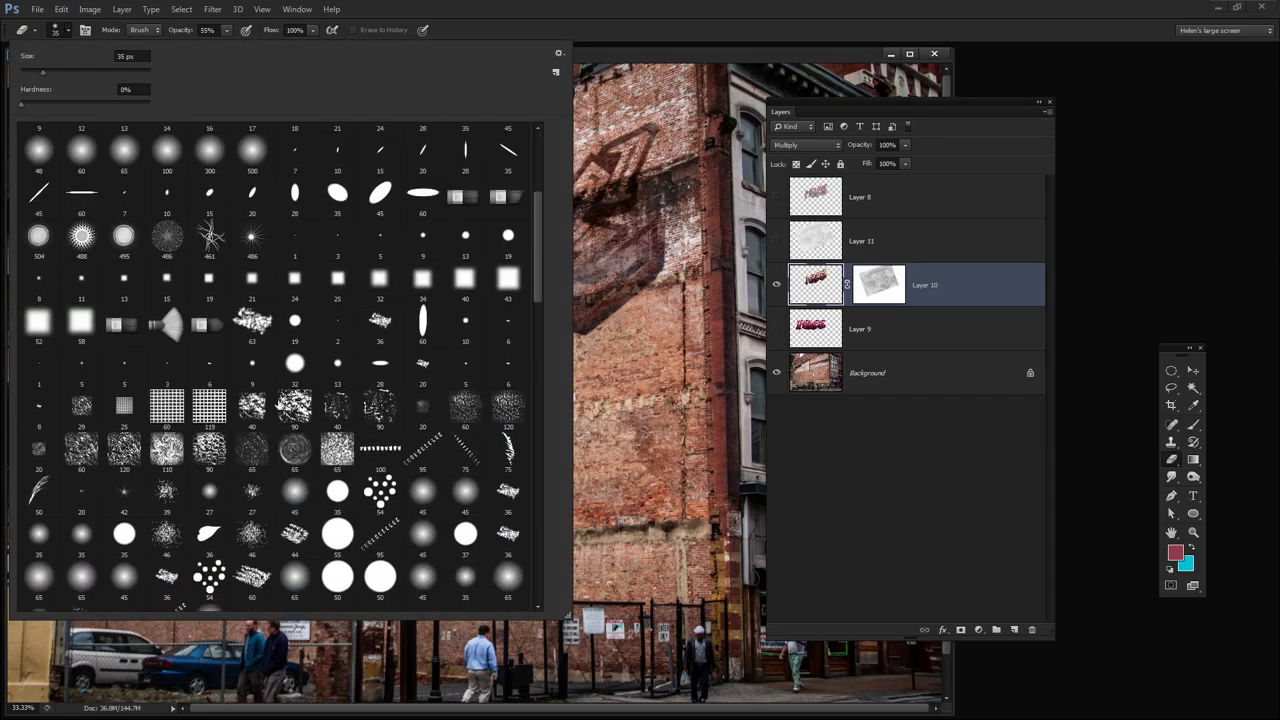
scroll(337, 428, "down", 1)
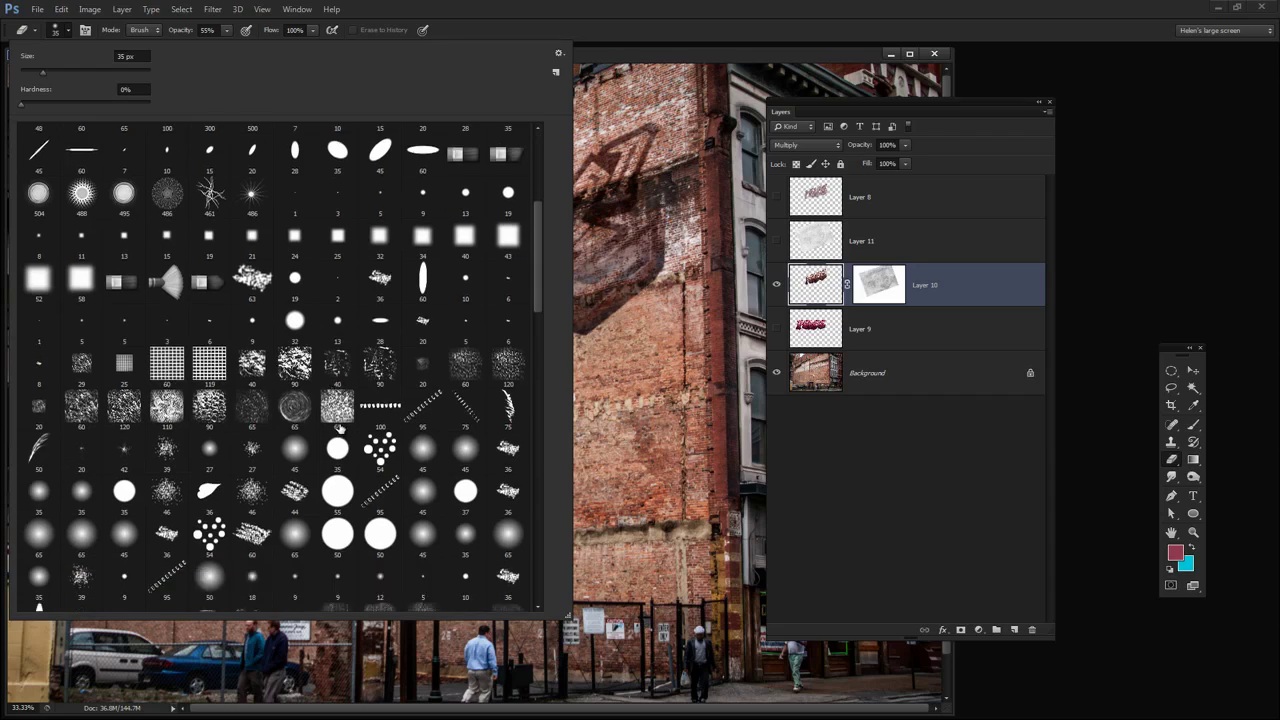
left_click(252, 492)
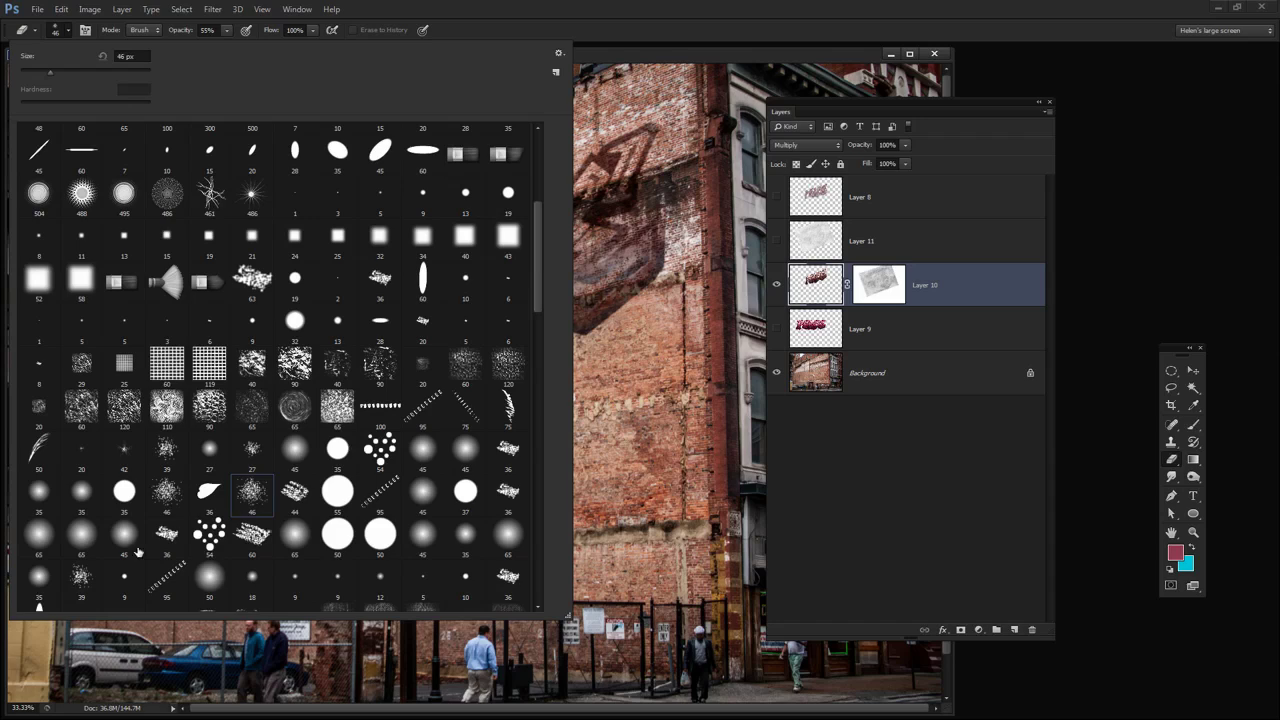
left_click(81, 579)
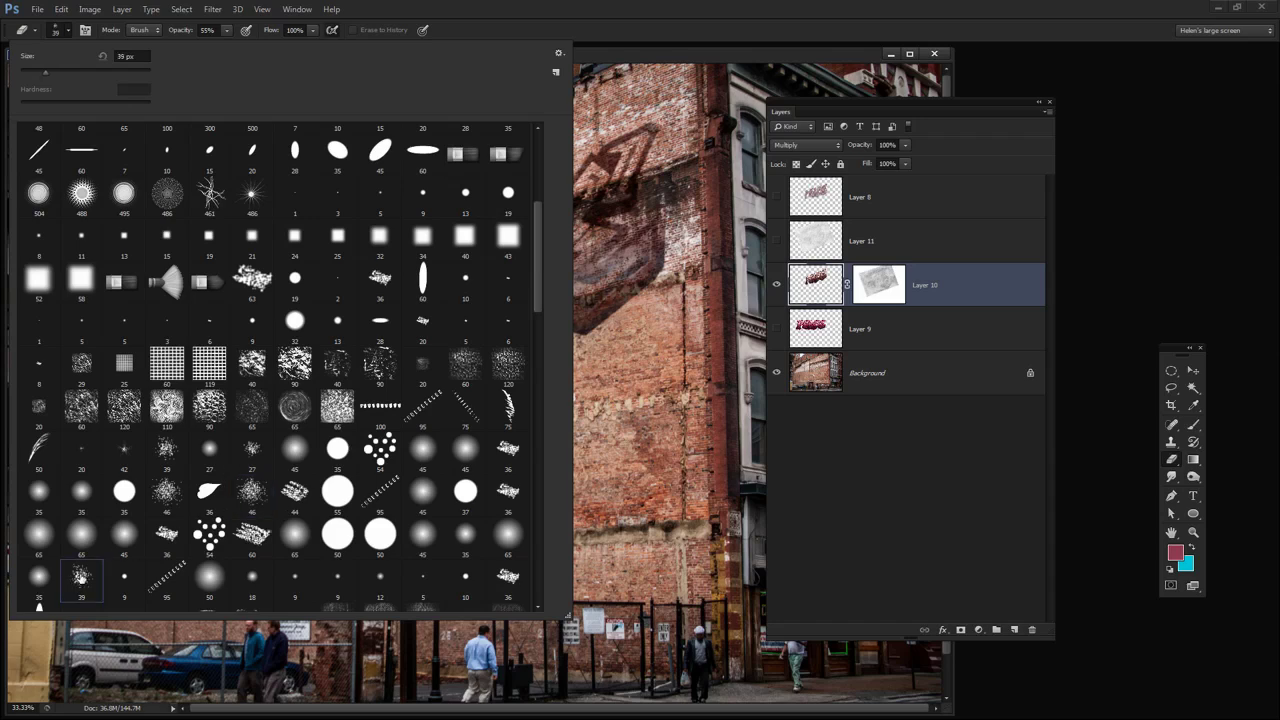
key("Return")
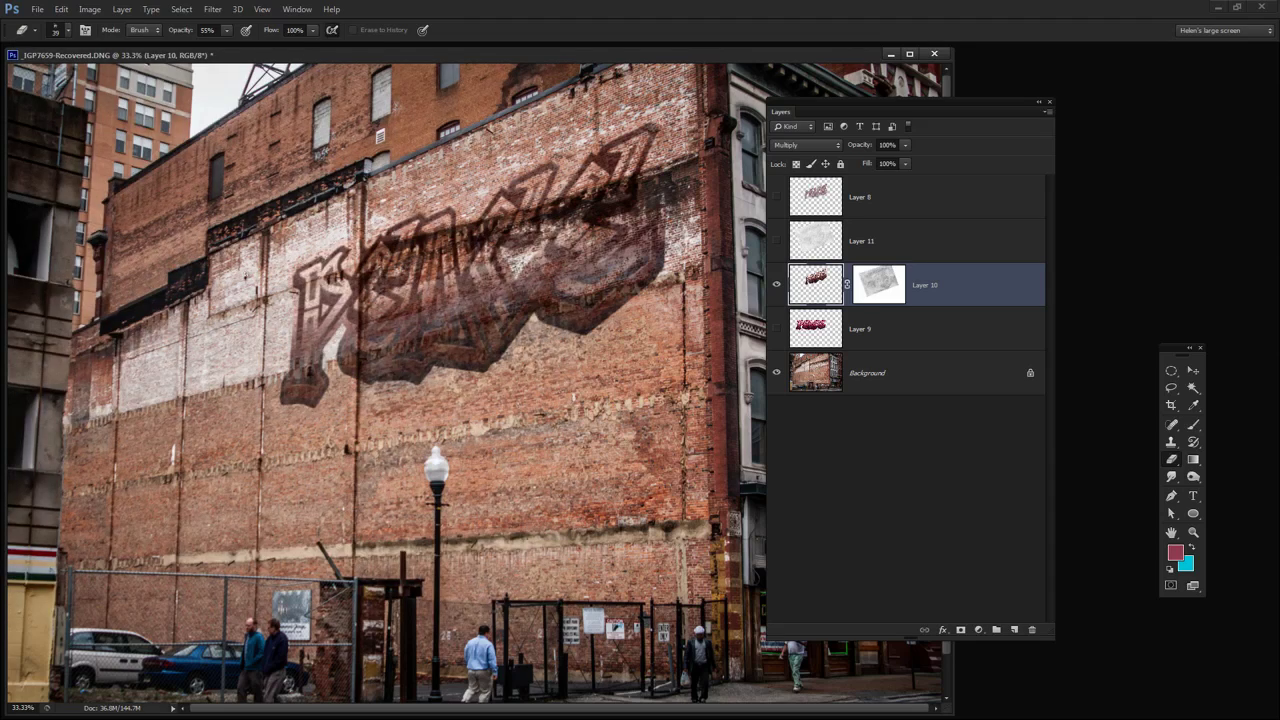
- Zoom in and erode the graffiti's left, upper-right and top edges with the spatter eraser
key("z")
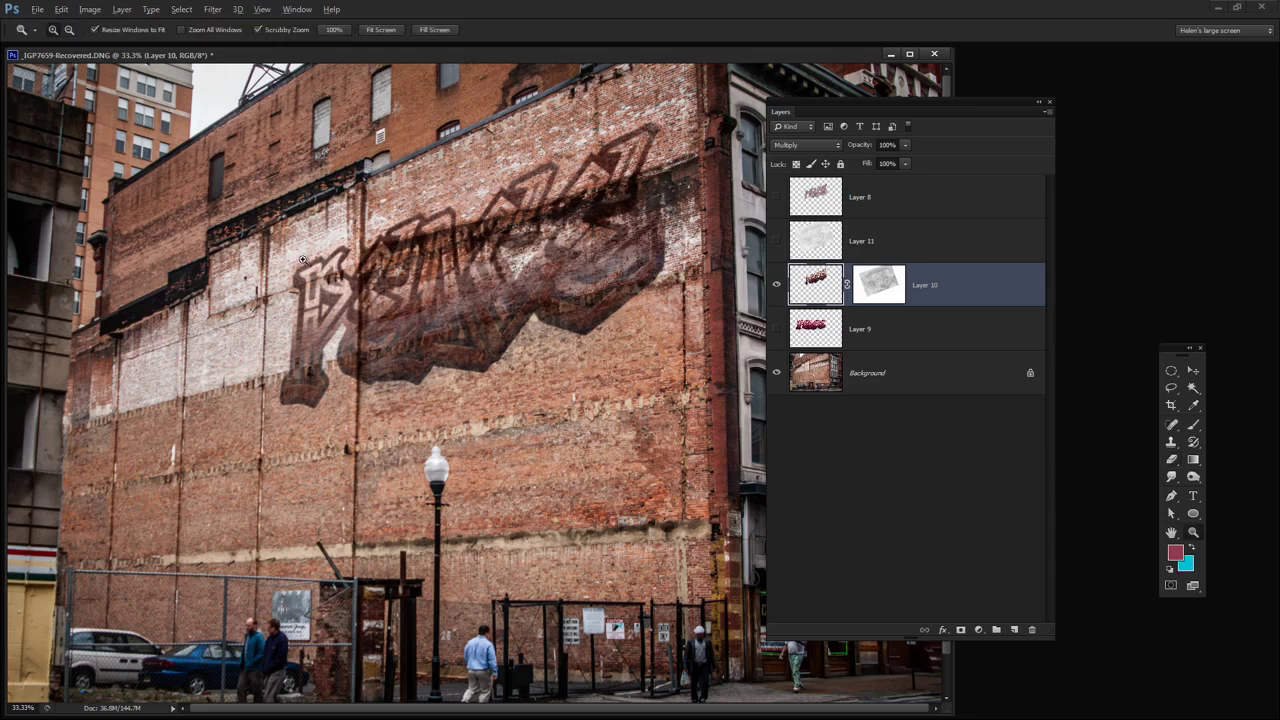
left_click_drag(299, 262, 412, 254)
left_click(1171, 459)
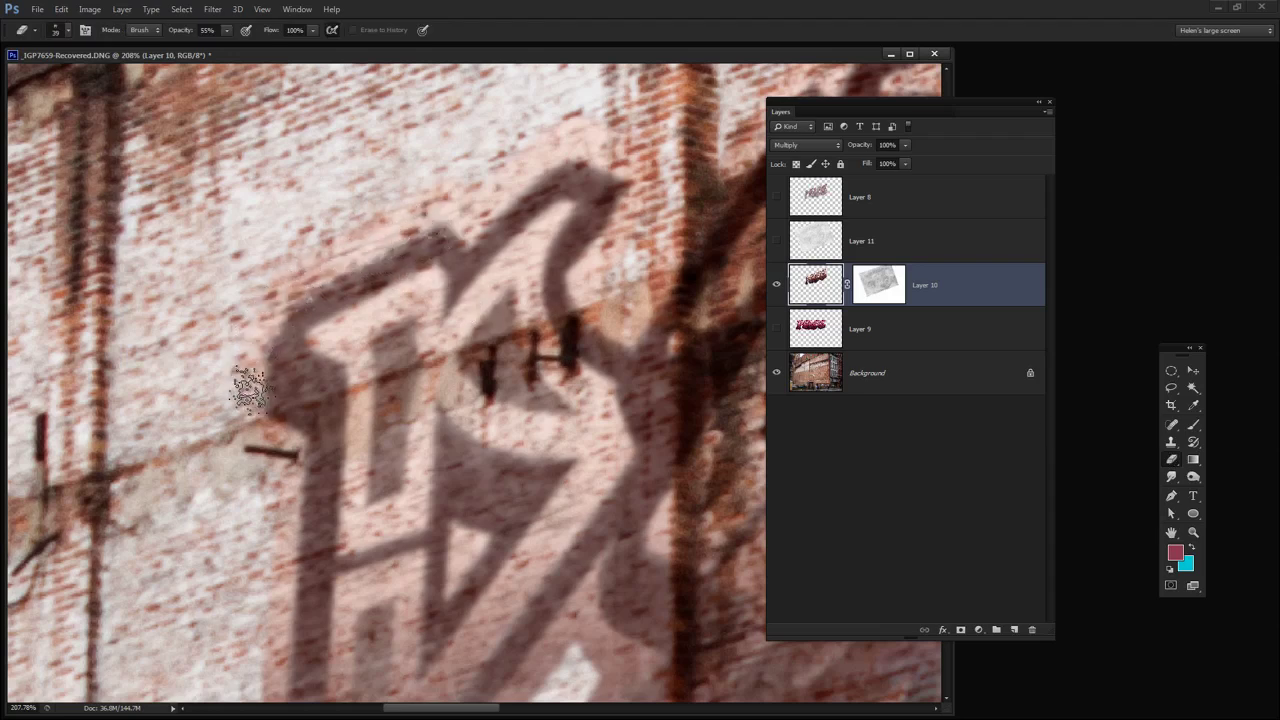
left_click_drag(246, 386, 337, 351)
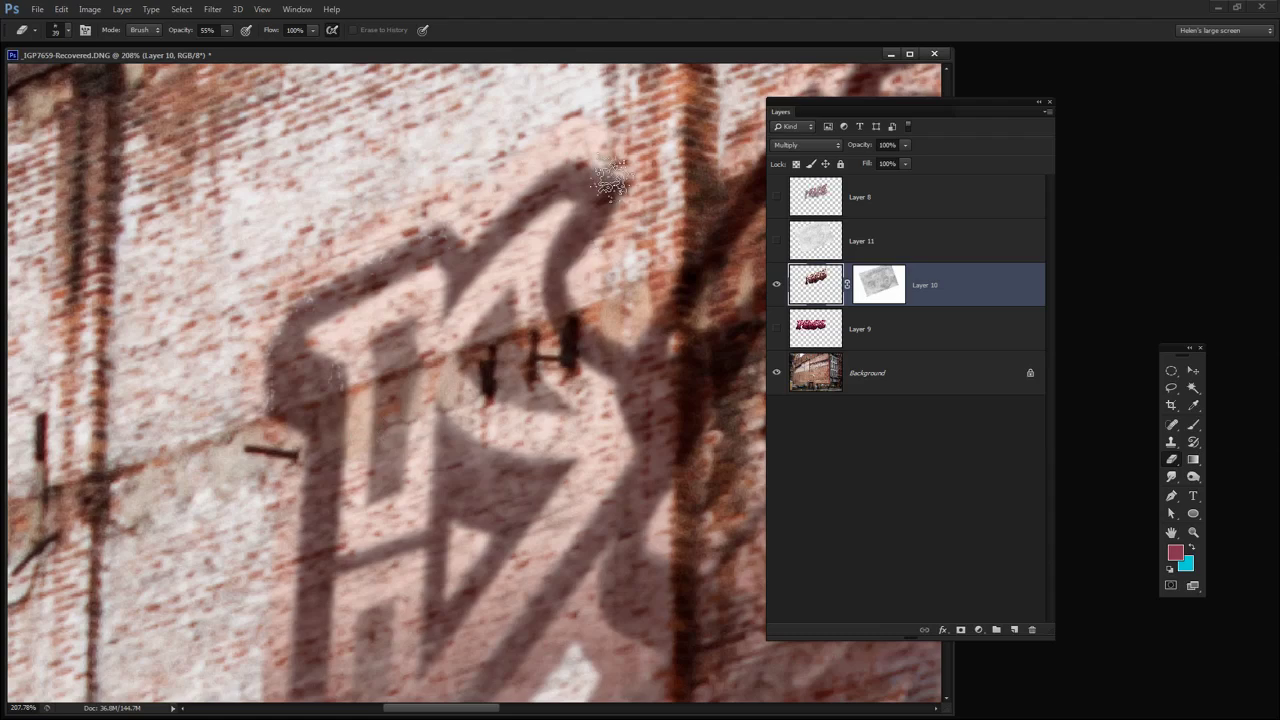
left_click_drag(614, 172, 632, 205)
mouse_move(666, 536)
left_mouse_down()
mouse_move(257, 386)
mouse_move(329, 374)
mouse_move(177, 409)
mouse_move(440, 655)
mouse_move(468, 699)
left_mouse_up()
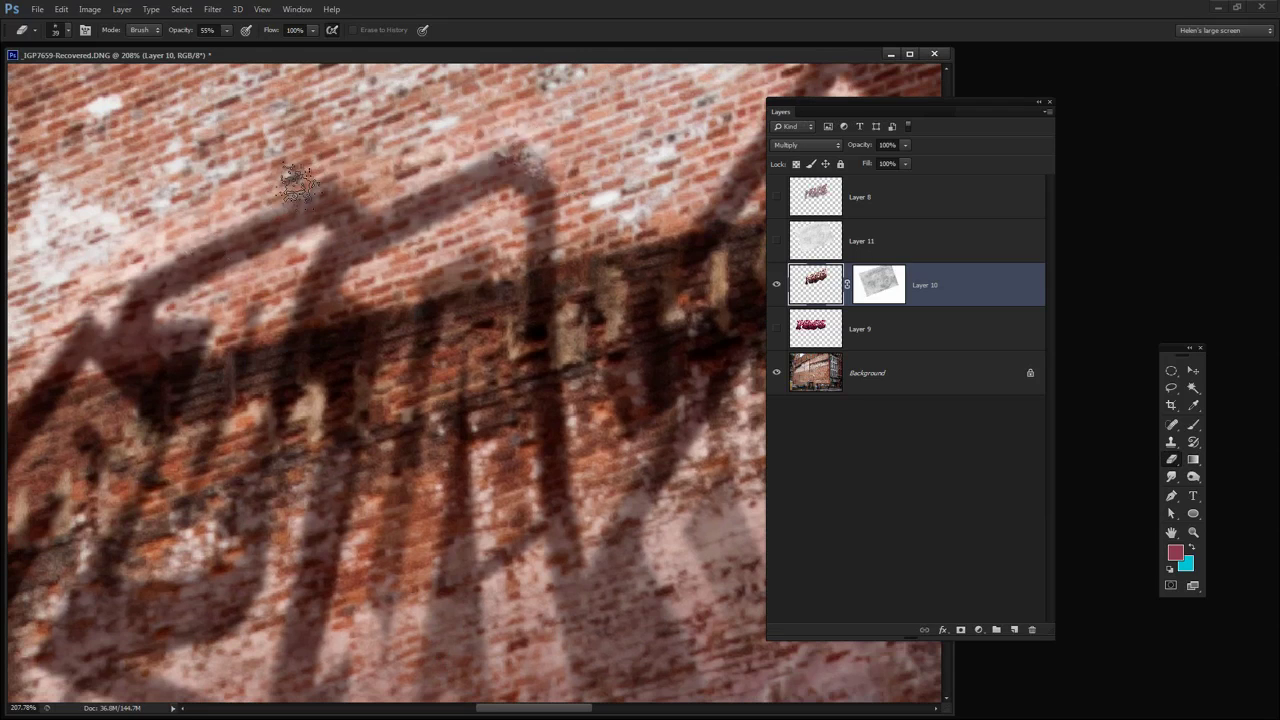
left_click_drag(330, 186, 264, 200)
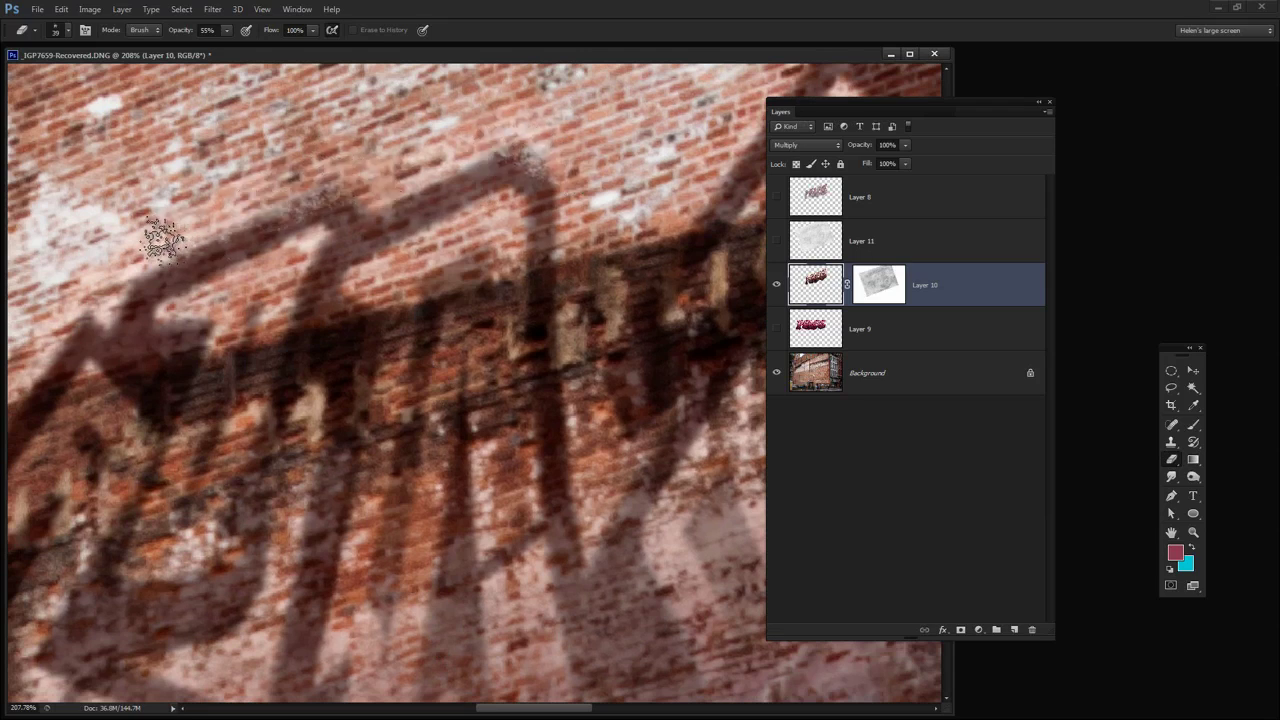
mouse_move(350, 165)
left_mouse_down()
mouse_move(375, 188)
mouse_move(439, 148)
mouse_move(412, 180)
mouse_move(475, 147)
mouse_move(414, 180)
mouse_move(463, 125)
left_mouse_up()
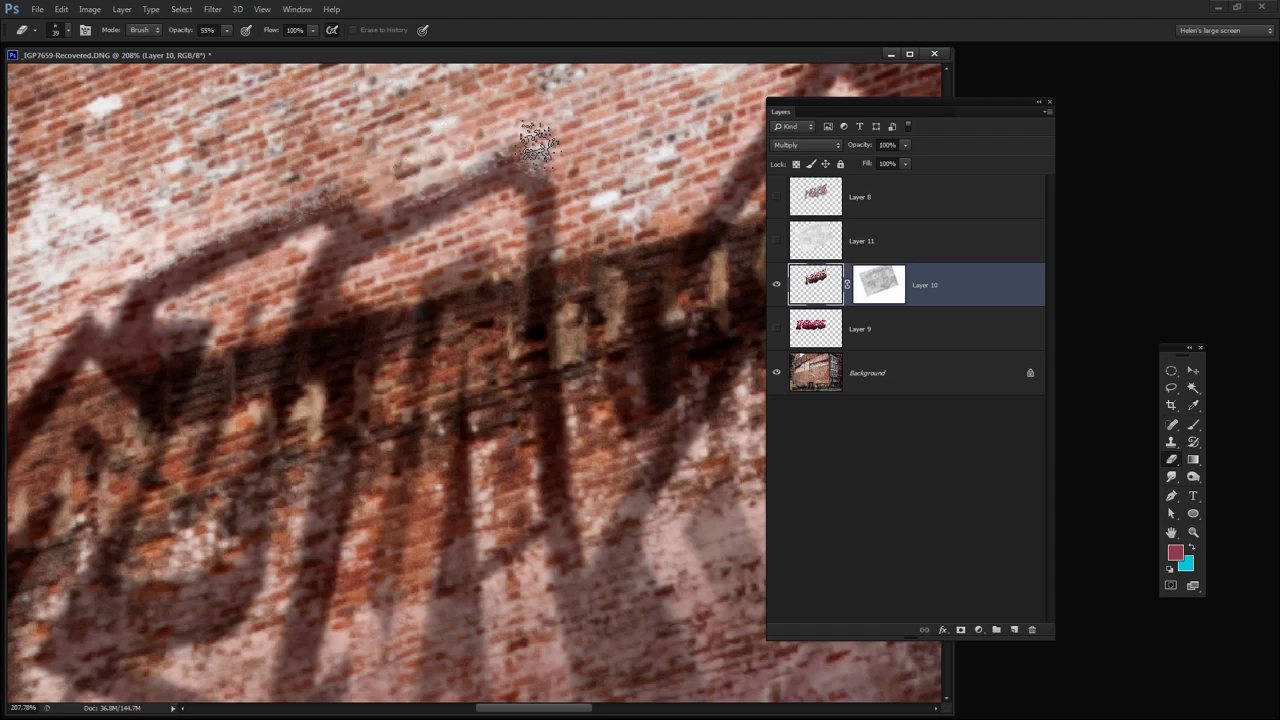
- Wear down the diagonal stroke with the eraser enlarged to 45 px, then zoom back out
left_click_drag(600, 285, 349, 500)
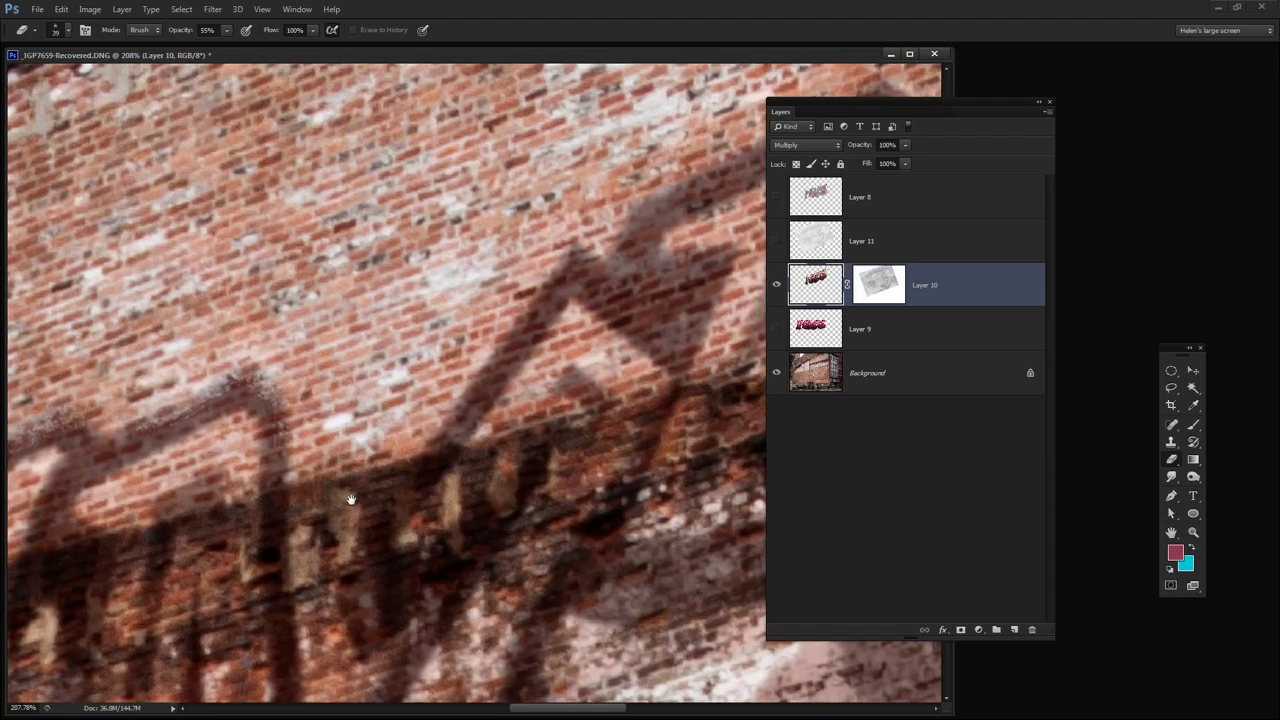
mouse_move(503, 296)
left_mouse_down()
mouse_move(493, 355)
mouse_move(428, 429)
mouse_move(567, 275)
mouse_move(609, 270)
left_mouse_up()
key("bracketright")
key("bracketright")
key("bracketright")
key("bracketright")
mouse_move(620, 245)
left_mouse_down()
mouse_move(408, 415)
mouse_move(435, 348)
mouse_move(490, 275)
mouse_move(676, 240)
left_mouse_up()
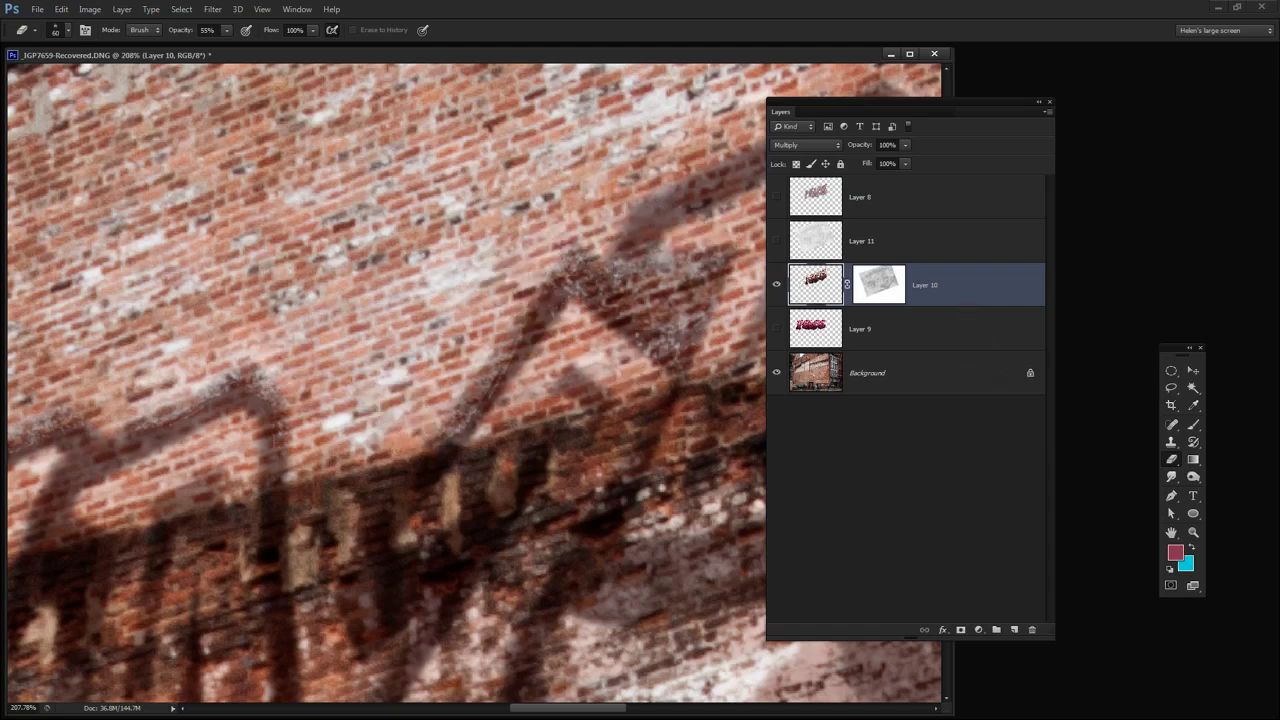
key("z")
left_click(445, 367, "alt")
left_click(445, 367, "alt")
left_click(445, 367, "alt")
left_click(445, 367, "alt")
left_click(445, 367, "alt")
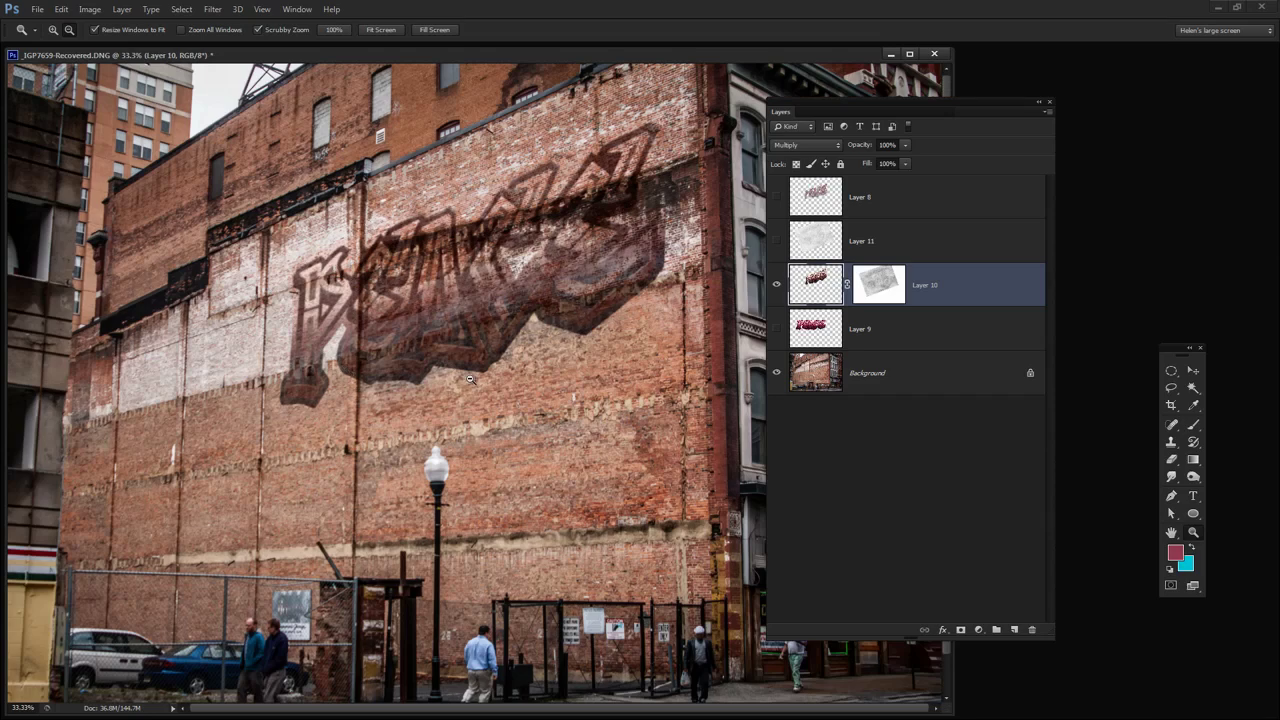
- Zoom out to 25%, rearrange the window and Layers panel, and slightly lower Layer 10's opacity
left_click(468, 378, "alt")
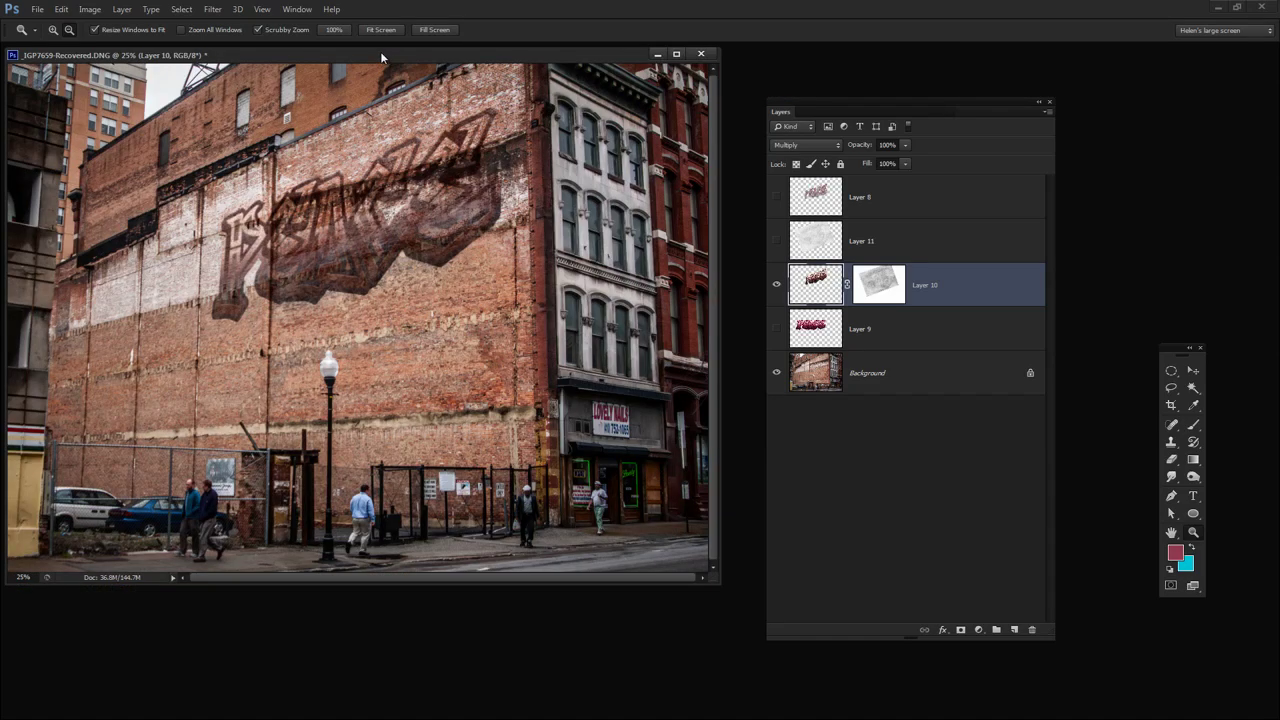
left_click_drag(380, 51, 446, 138)
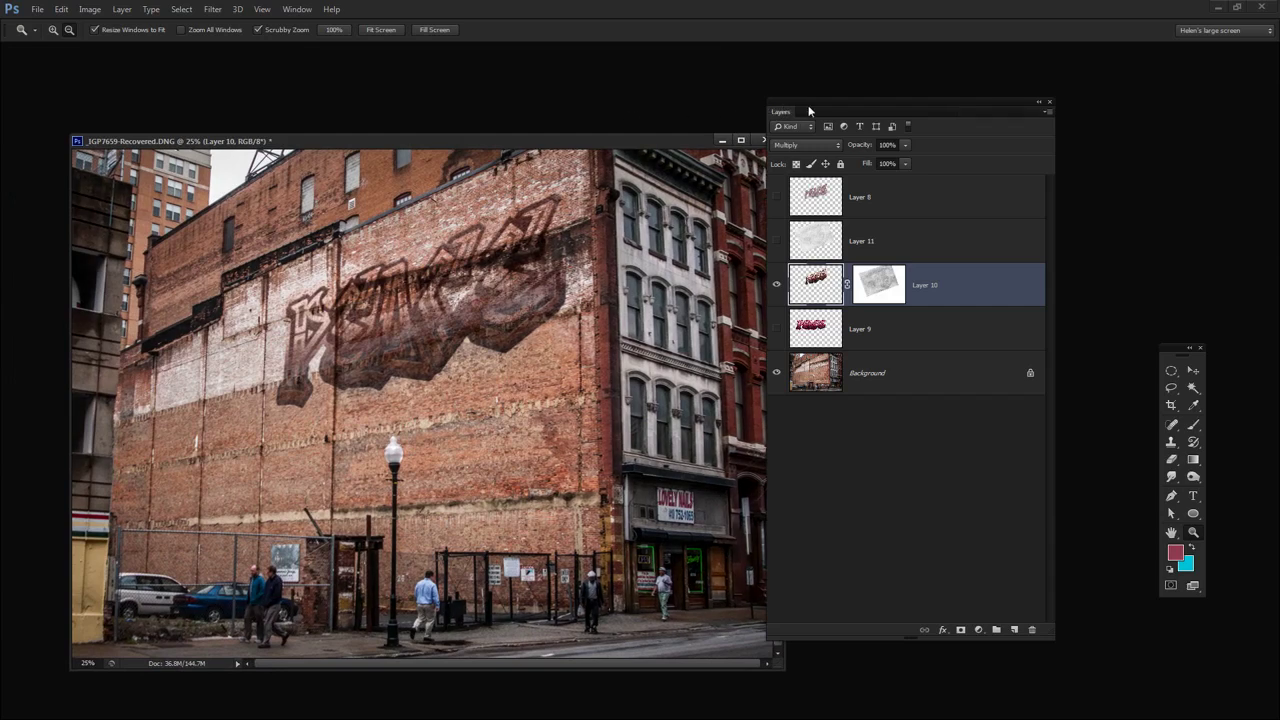
left_click_drag(819, 100, 893, 131)
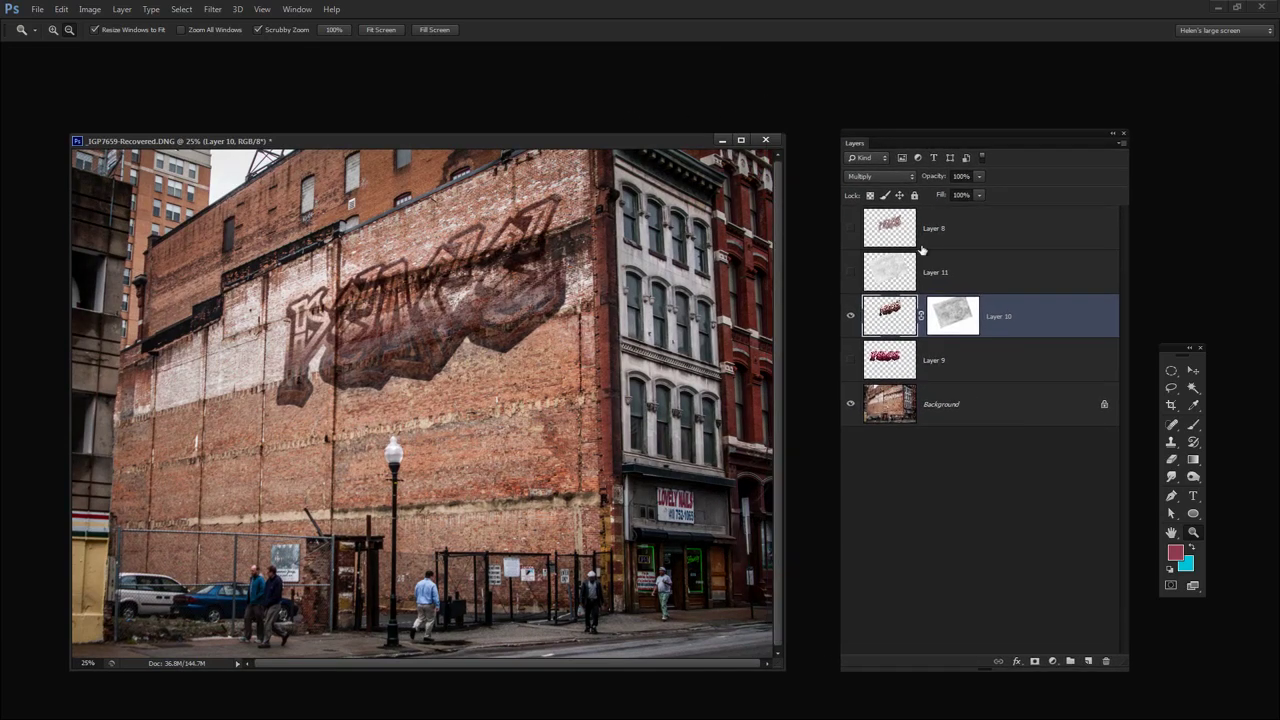
left_click_drag(942, 177, 942, 186)
- Toggle the aged graffiti's visibility and reveal the original bright PEACE on Layer 8 to compare
key("alt+bracketleft")
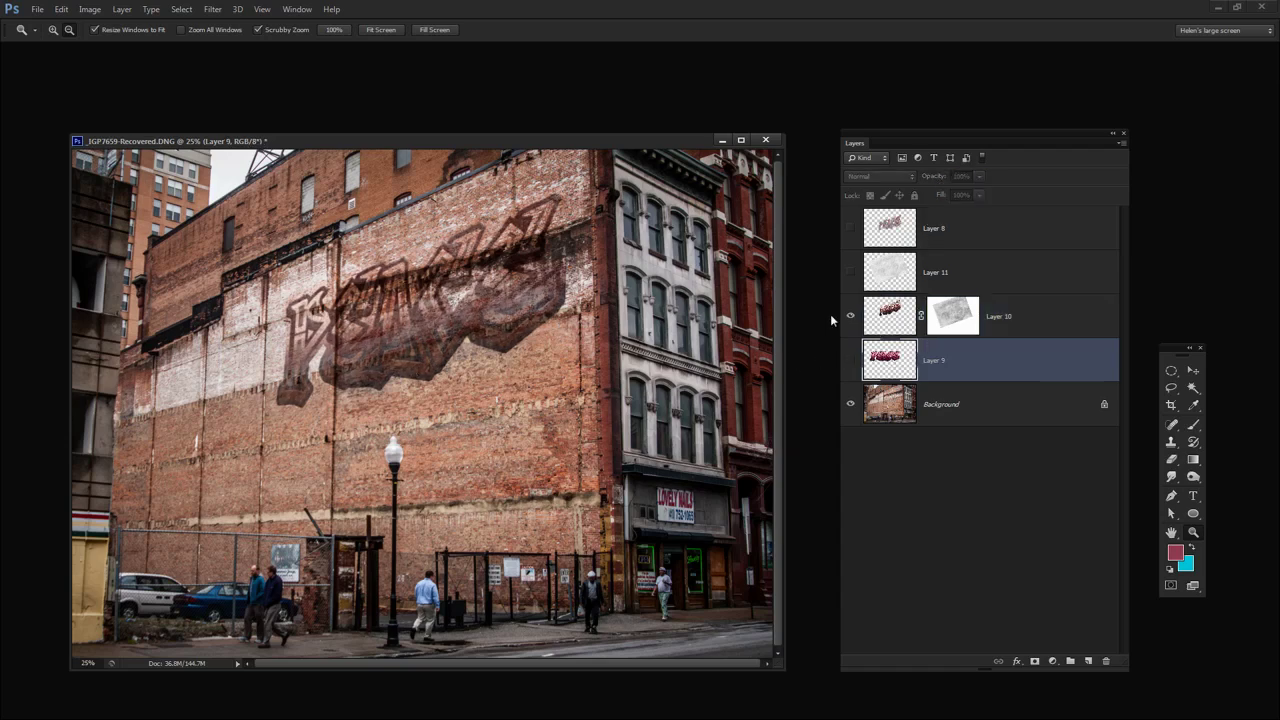
left_click(851, 316)
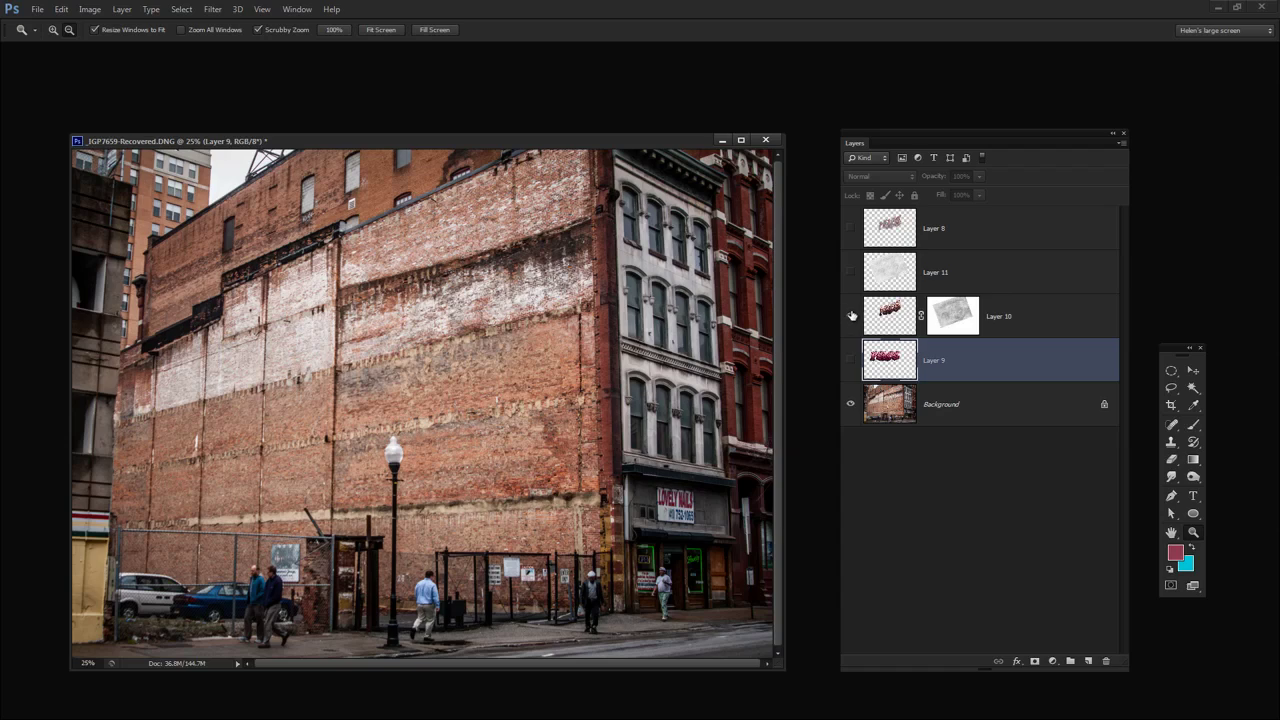
left_click(851, 316)
left_click(853, 310)
left_click(850, 316)
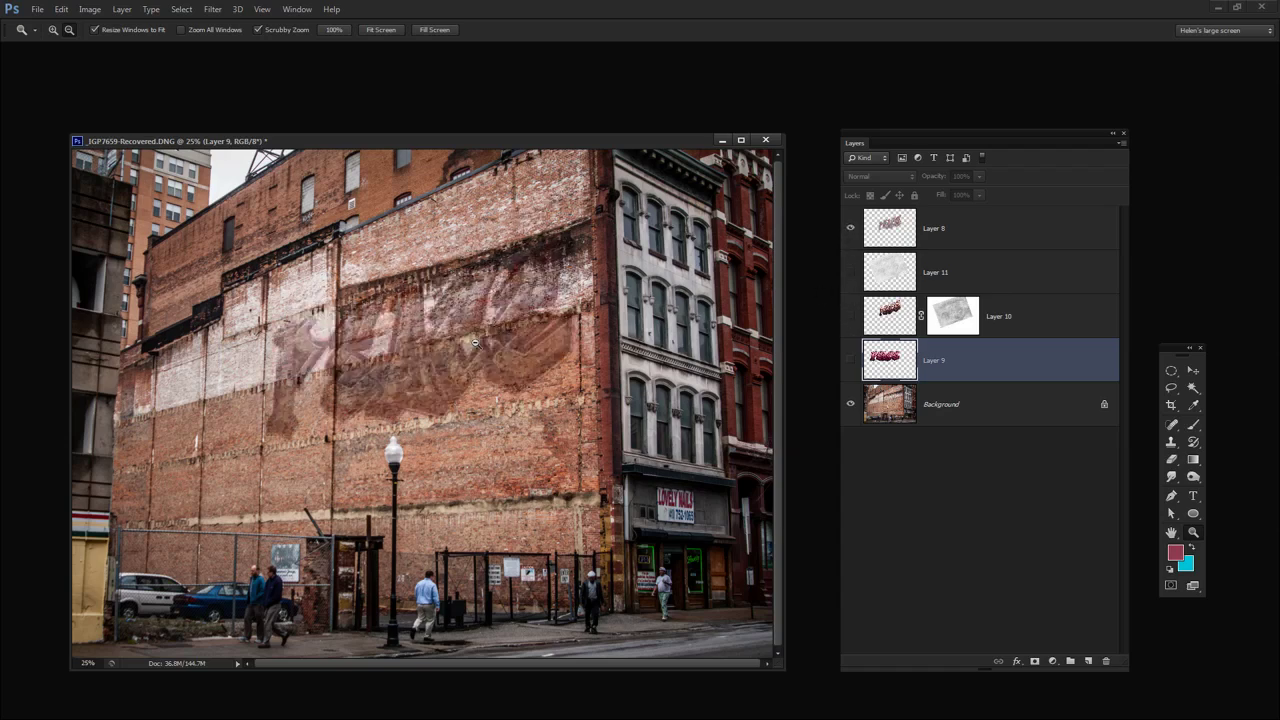
left_click(851, 228)
left_click(851, 315)
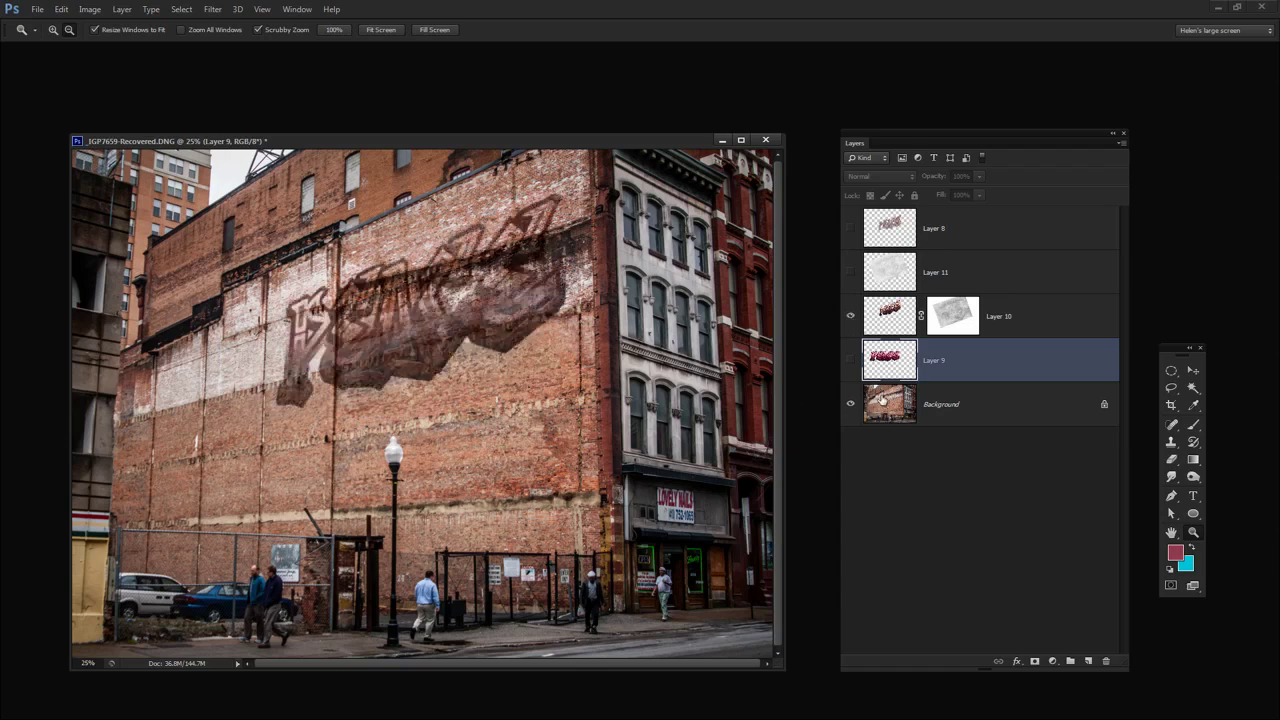